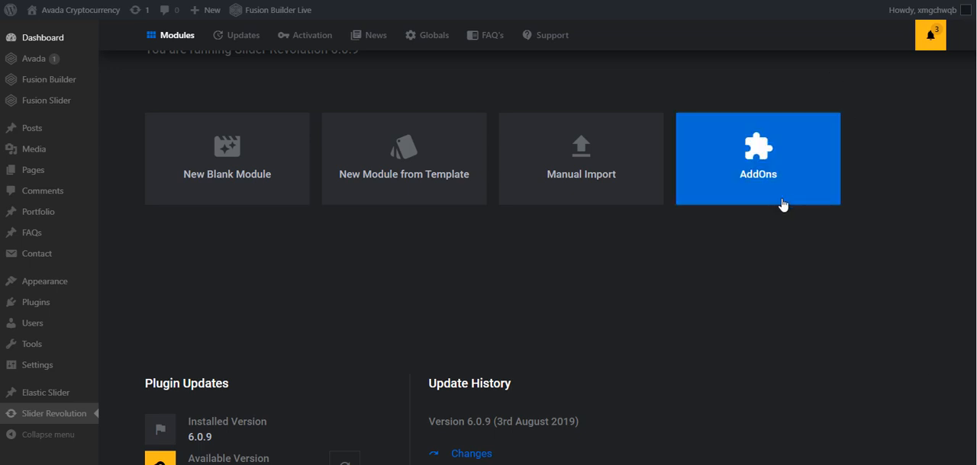
Open the live site in a new browser tab and examine its home page
{"action": "scroll", "coordinate": [724, 285], "scroll_direction": "down", "scroll_amount": 2}
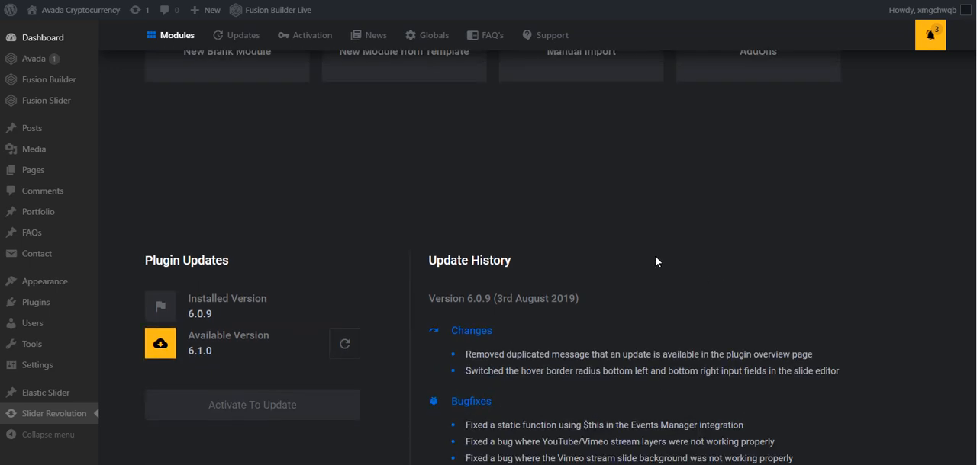
{"action": "mouse_move", "coordinate": [80, 10]}
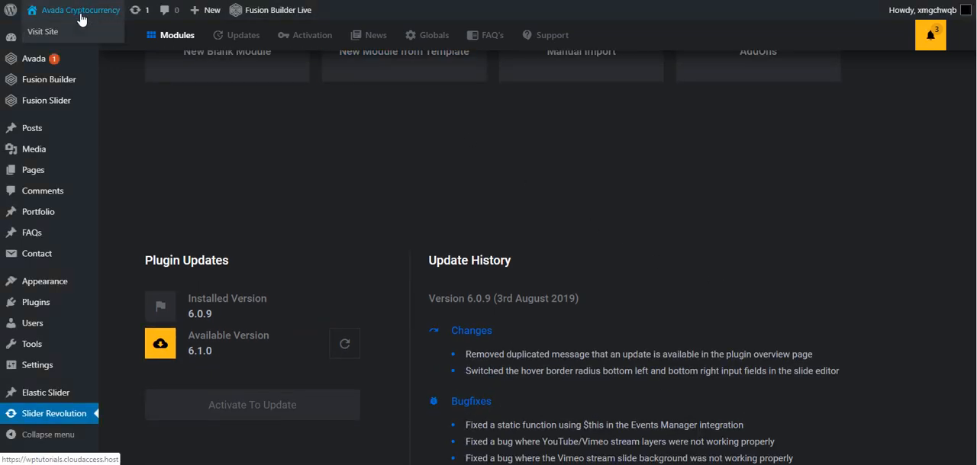
{"action": "right_click", "coordinate": [54, 33]}
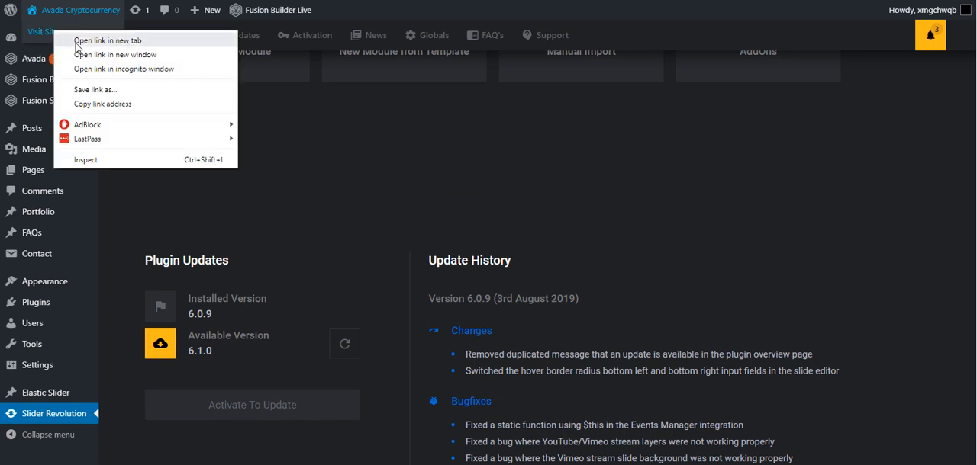
{"action": "left_click", "coordinate": [76, 44]}
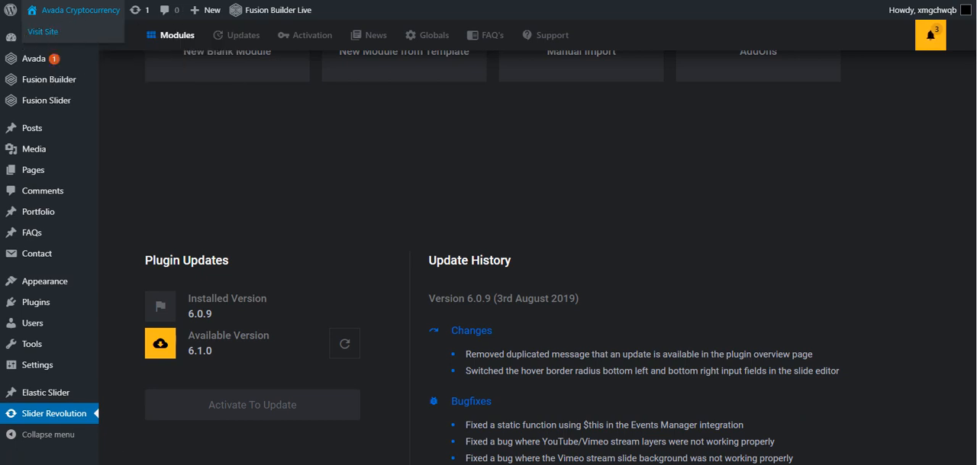
{"action": "left_click", "coordinate": [183, 1]}
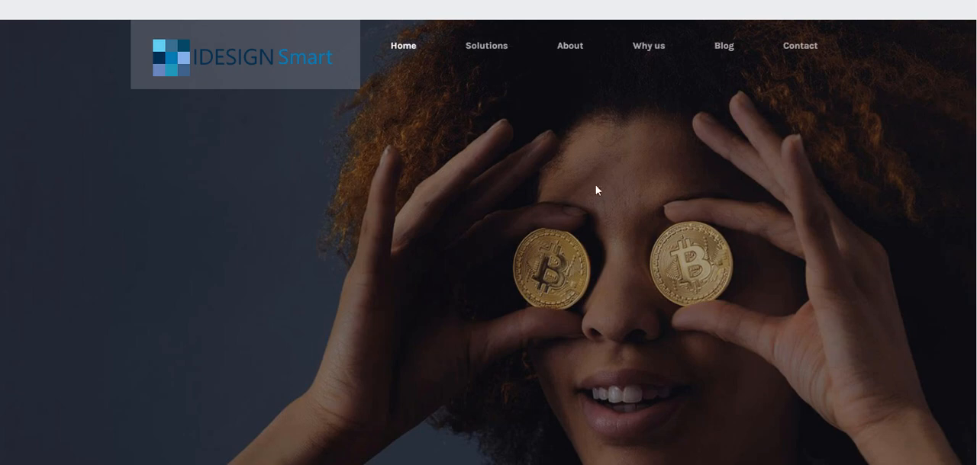
{"action": "scroll", "coordinate": [747, 278], "scroll_direction": "down", "scroll_amount": 3}
{"action": "scroll", "coordinate": [747, 278], "scroll_direction": "down", "scroll_amount": 4}
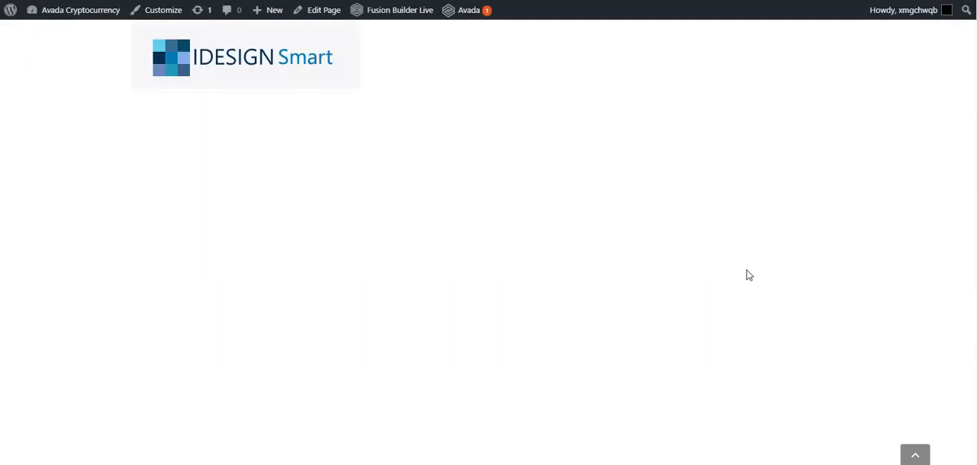
{"action": "scroll", "coordinate": [748, 275], "scroll_direction": "up", "scroll_amount": 5}
{"action": "scroll", "coordinate": [748, 276], "scroll_direction": "down", "scroll_amount": 12}
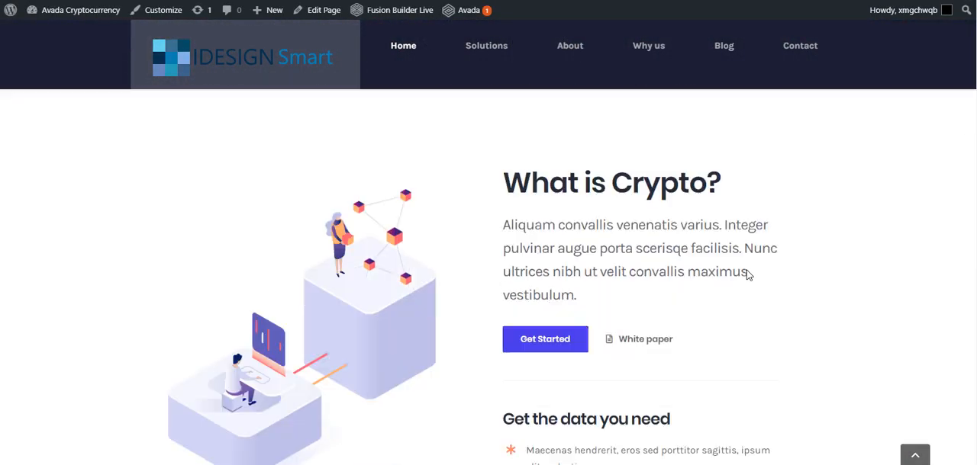
{"action": "scroll", "coordinate": [746, 273], "scroll_direction": "up", "scroll_amount": 12}
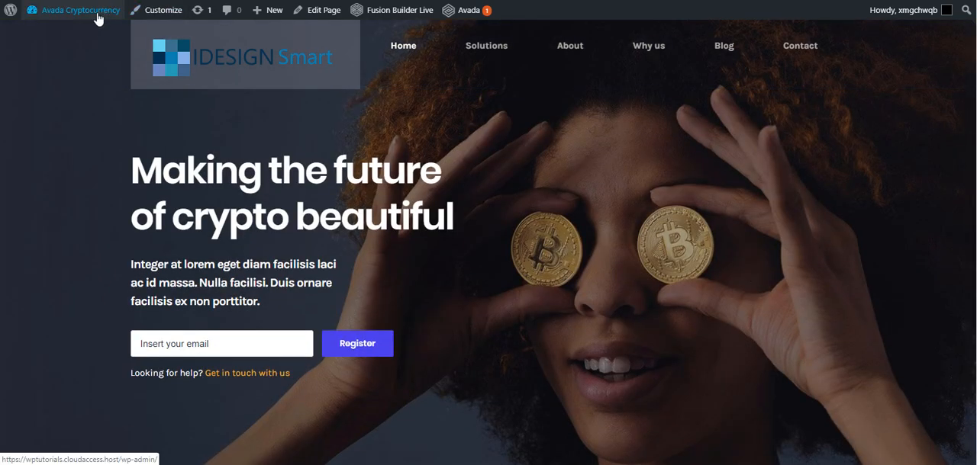
From the dashboard, sort the Pages list by date, open the New Home page for editing and view it on the site
{"action": "mouse_move", "coordinate": [76, 10]}
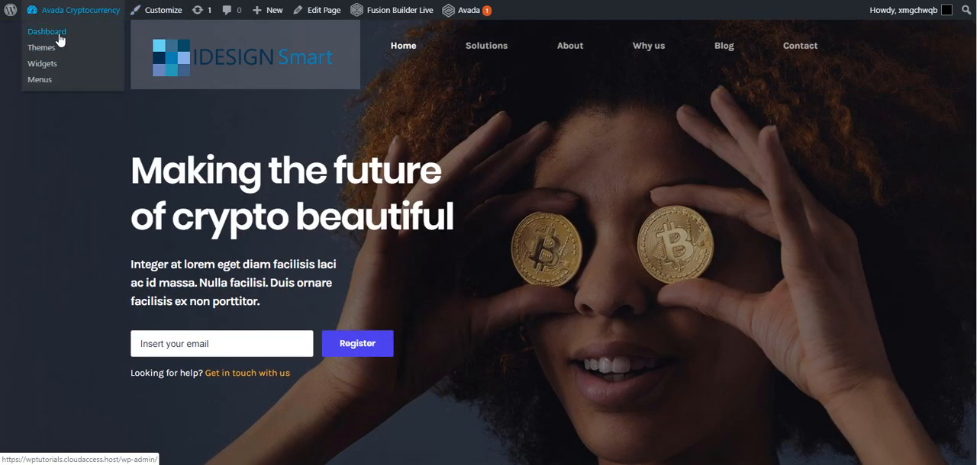
{"action": "left_click", "coordinate": [60, 39]}
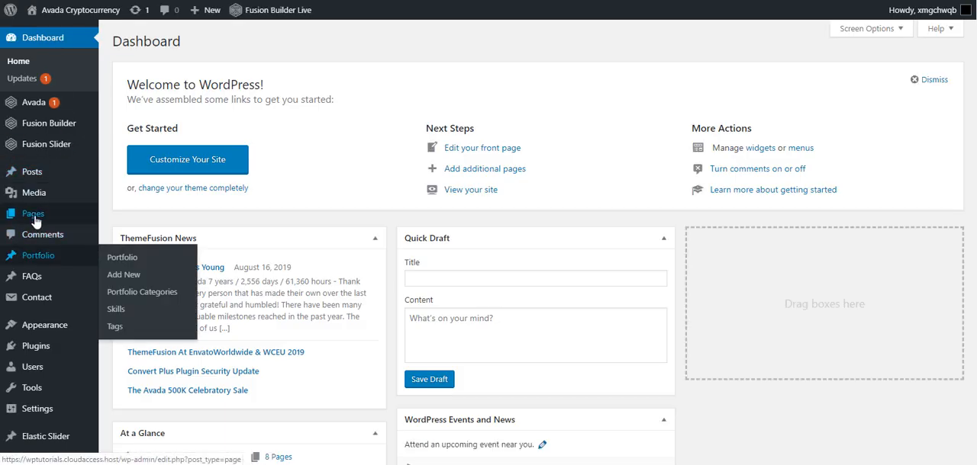
{"action": "left_click", "coordinate": [34, 216]}
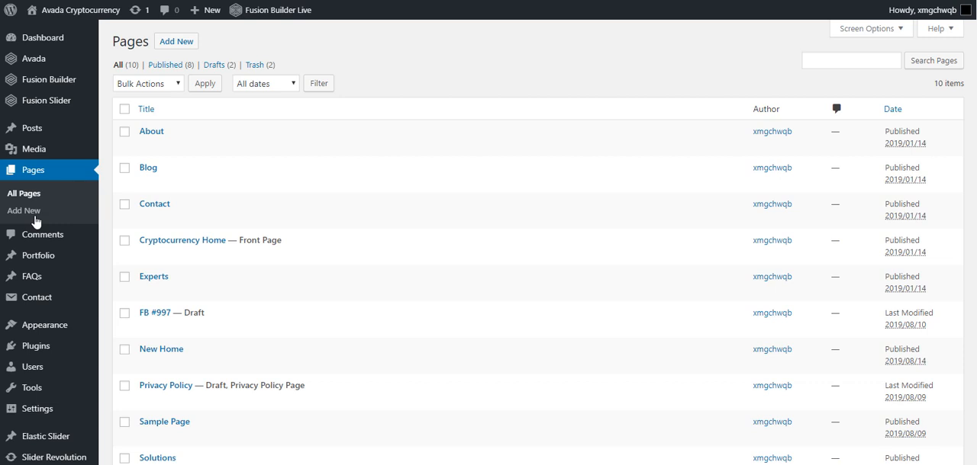
{"action": "left_click", "coordinate": [891, 108]}
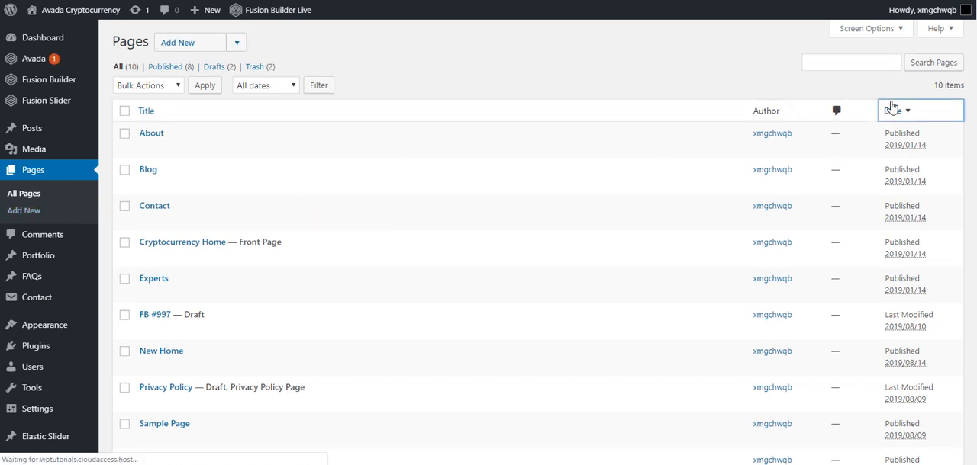
{"action": "left_click", "coordinate": [169, 137]}
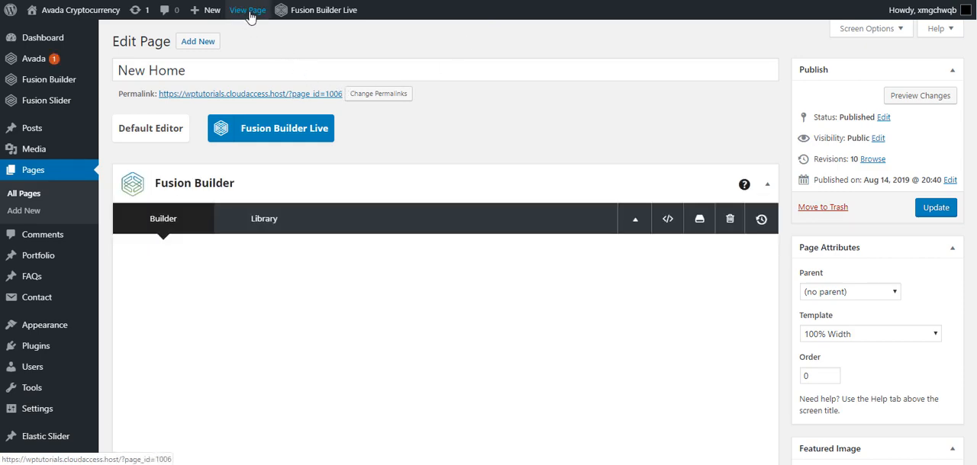
{"action": "left_click", "coordinate": [248, 11]}
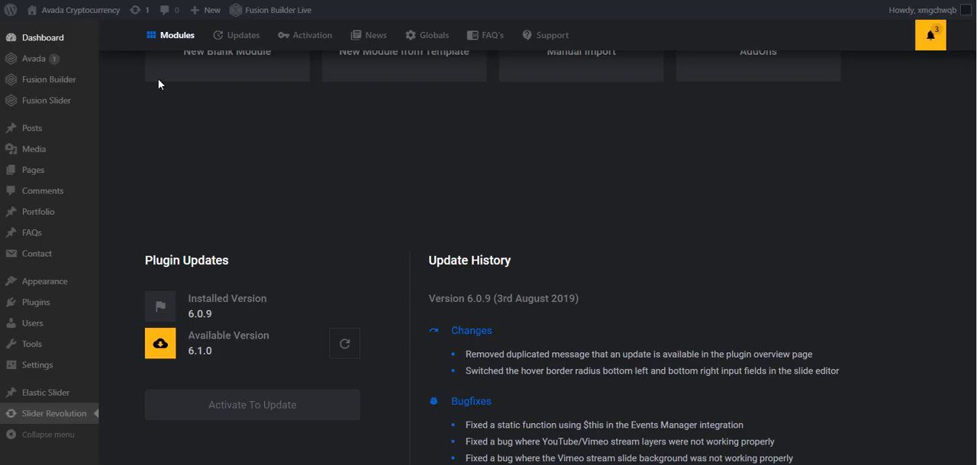
Try to add the Energy Drink Website package from the Slider Revolution module template library
{"action": "scroll", "coordinate": [708, 315], "scroll_direction": "up", "scroll_amount": 2}
{"action": "scroll", "coordinate": [708, 315], "scroll_direction": "up", "scroll_amount": 1}
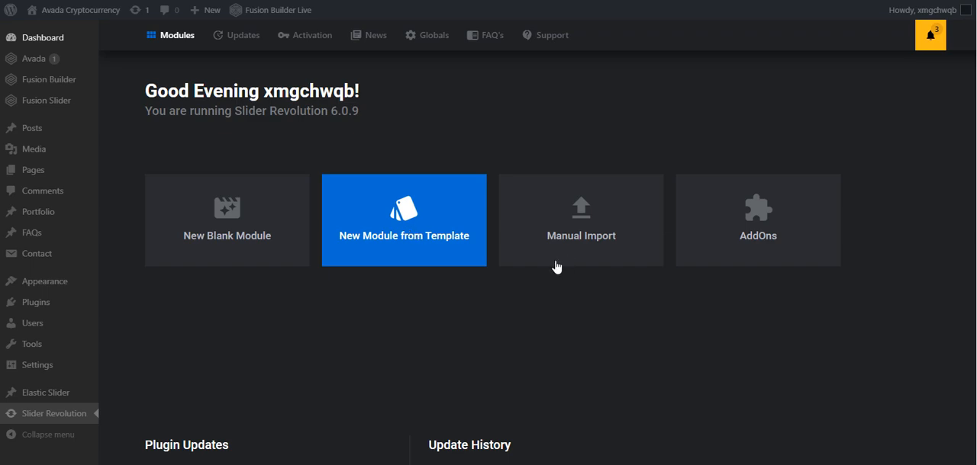
{"action": "left_click", "coordinate": [405, 239]}
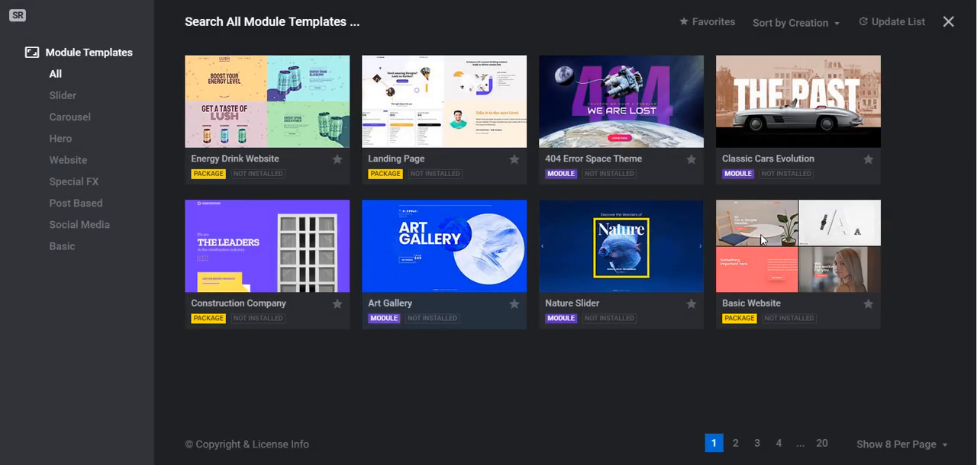
{"action": "mouse_move", "coordinate": [267, 116]}
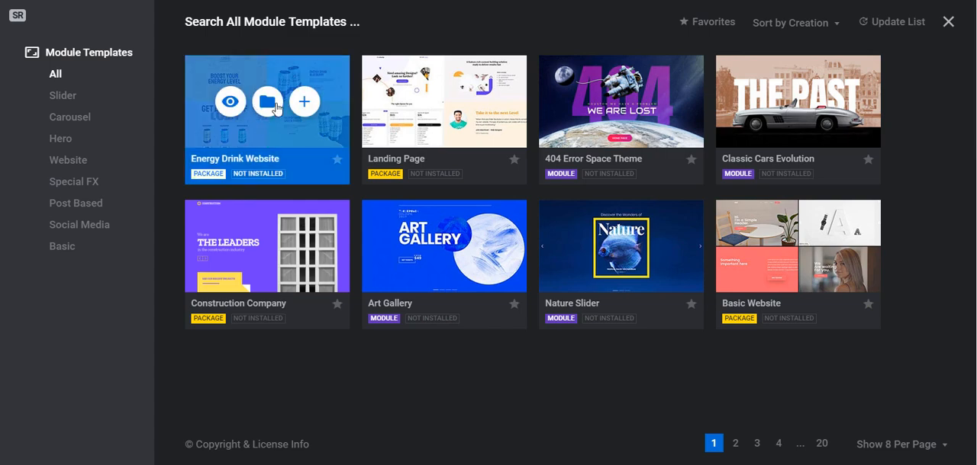
{"action": "left_click", "coordinate": [306, 103]}
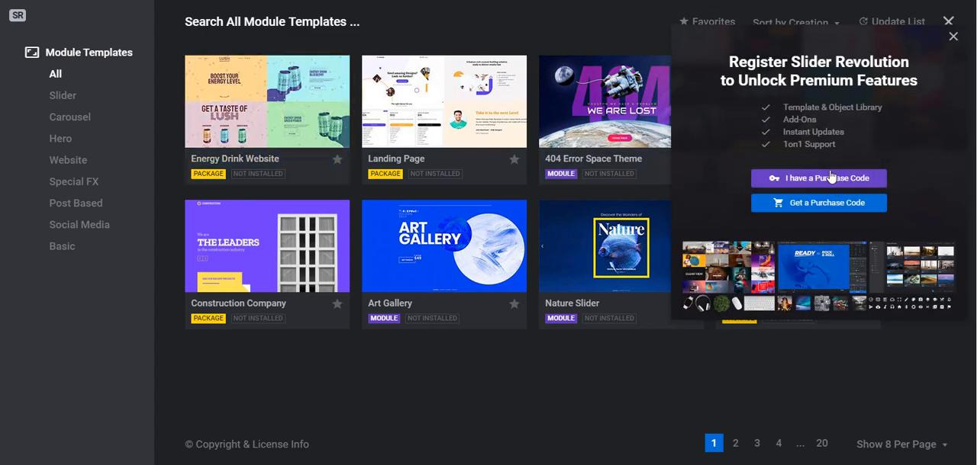
{"action": "left_click", "coordinate": [953, 38]}
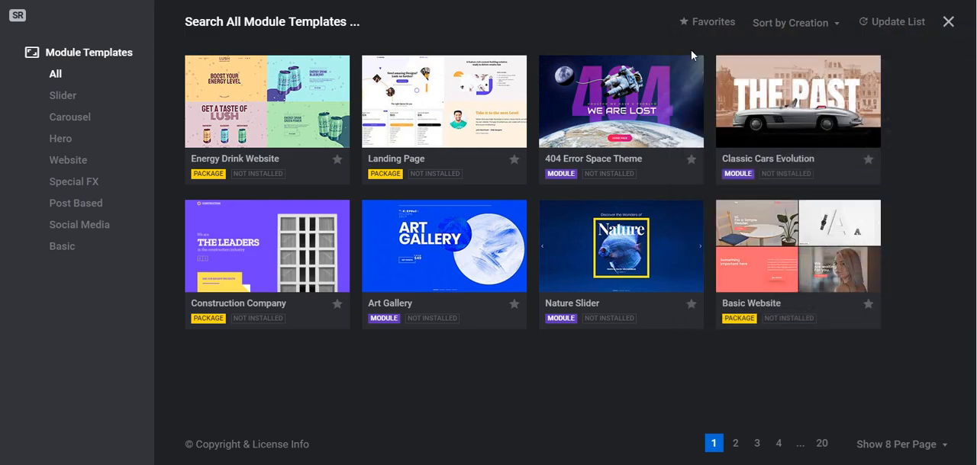
{"action": "left_click", "coordinate": [947, 23]}
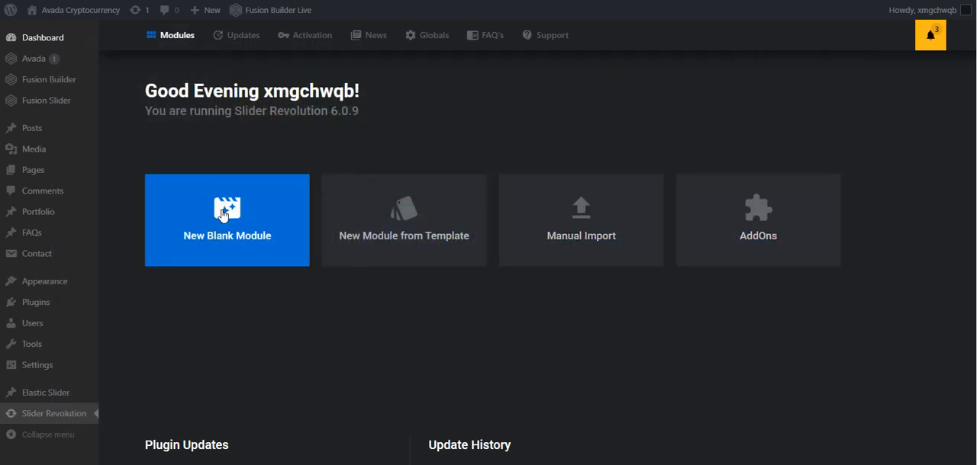
Create a new blank module with the creation guide, using the Slider type and Full-Width size
{"action": "left_click", "coordinate": [223, 221]}
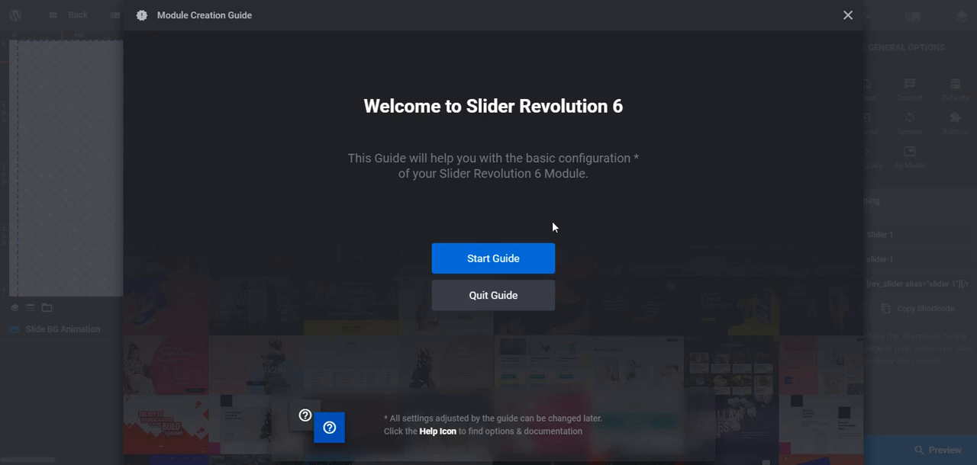
{"action": "scroll", "coordinate": [492, 216], "scroll_direction": "down", "scroll_amount": 1}
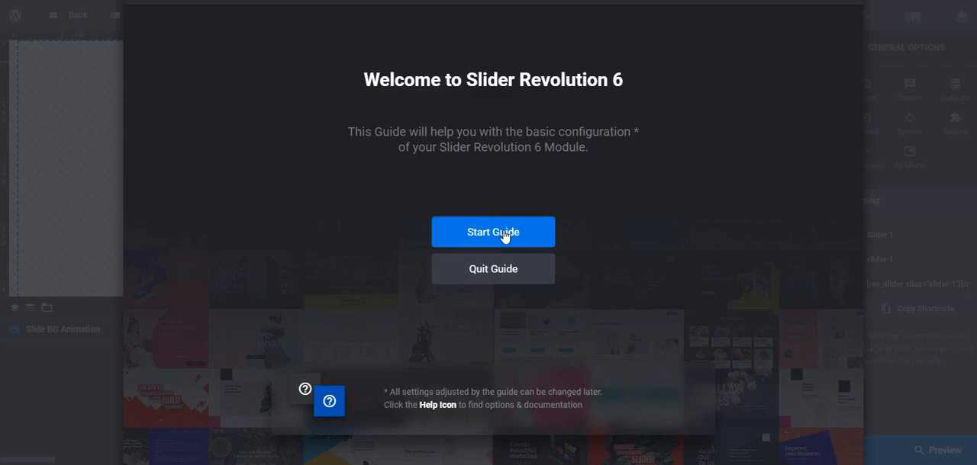
{"action": "left_click", "coordinate": [503, 237]}
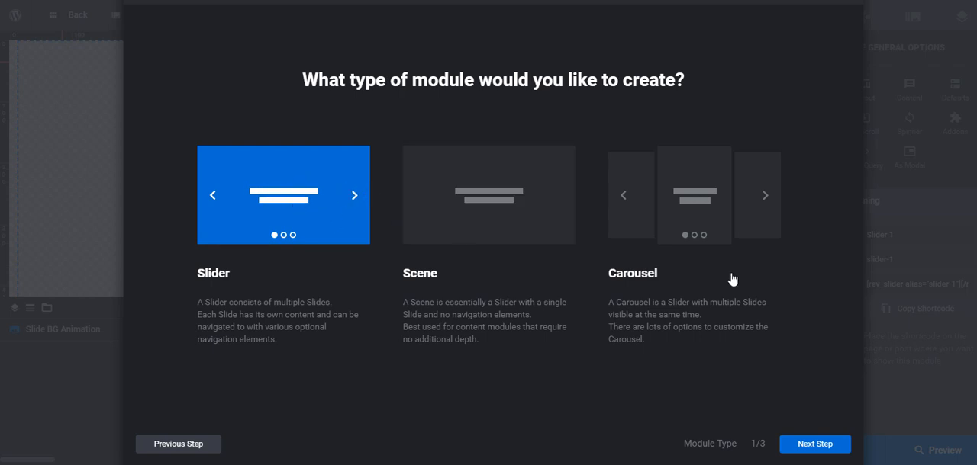
{"action": "left_click", "coordinate": [804, 444]}
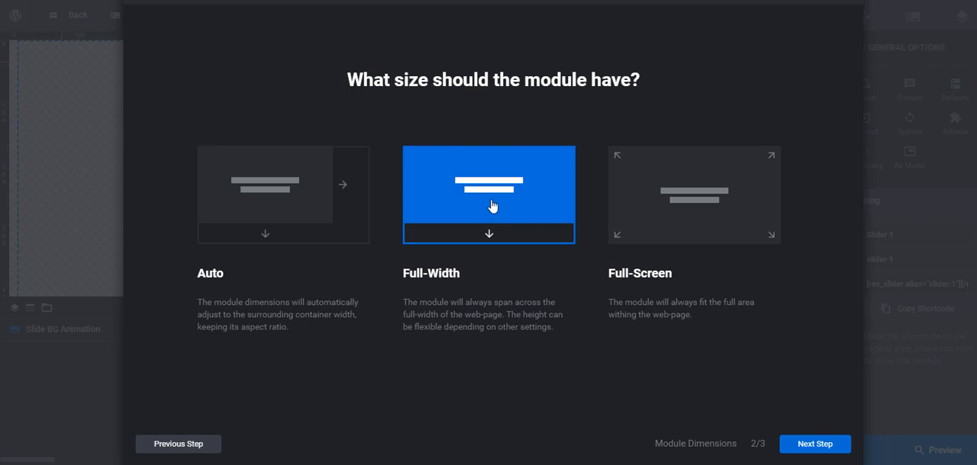
{"action": "left_click", "coordinate": [816, 446]}
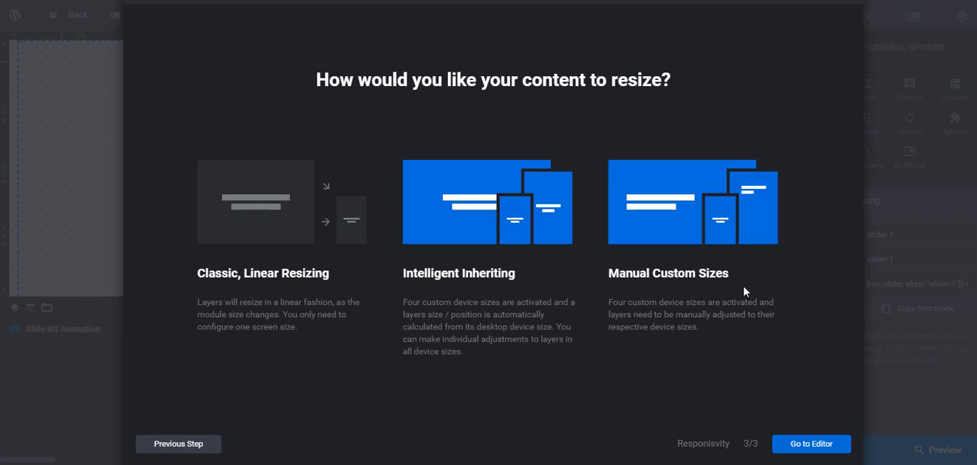
{"action": "left_click", "coordinate": [812, 445]}
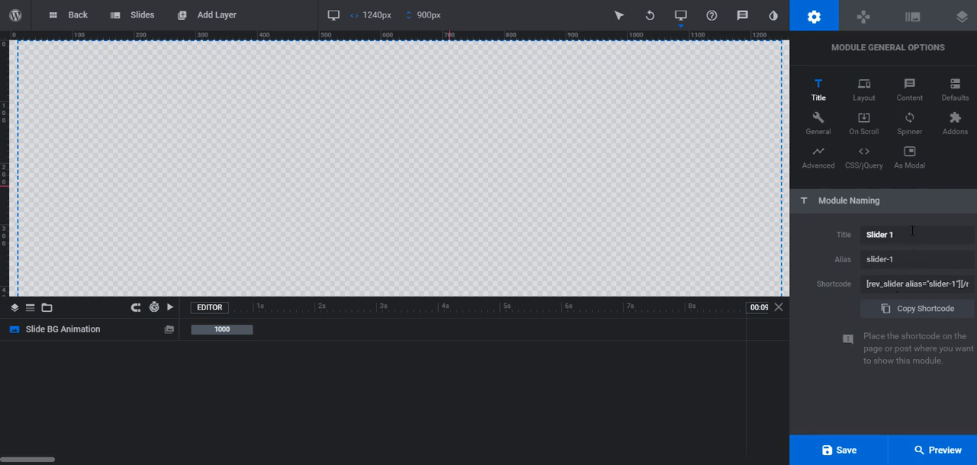
Set the module's title to Slider 2 and its alias to slider-2, and save the module
{"action": "left_click_drag", "start_coordinate": [911, 235], "coordinate": [856, 234]}
{"action": "left_click", "coordinate": [915, 261]}
{"action": "left_click", "coordinate": [915, 261]}
{"action": "key", "text": "BackSpace"}
{"action": "type", "text": "2"}
{"action": "left_click", "coordinate": [901, 235]}
{"action": "left_click", "coordinate": [900, 235]}
{"action": "type", "text": "2"}
{"action": "left_click", "coordinate": [841, 453]}
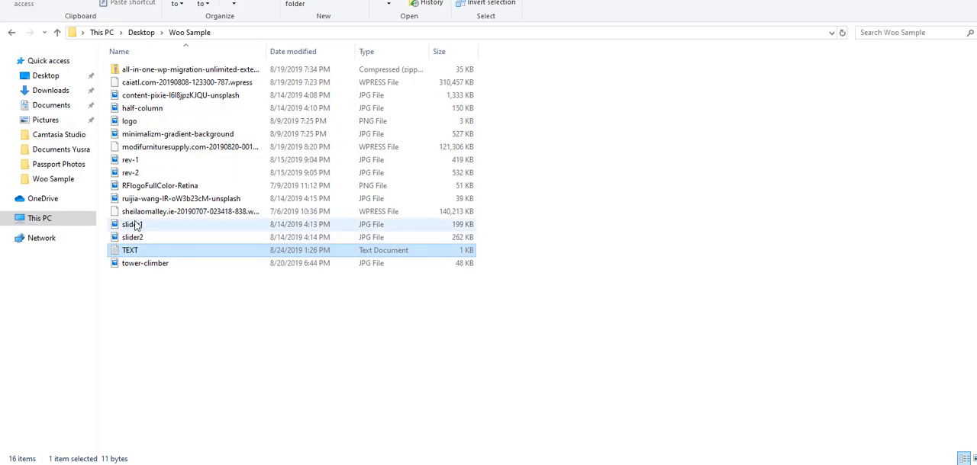
Switch to the Woo Sample folder in File Explorer and open the slider1 image in the default image editor
{"action": "left_click", "coordinate": [132, 224]}
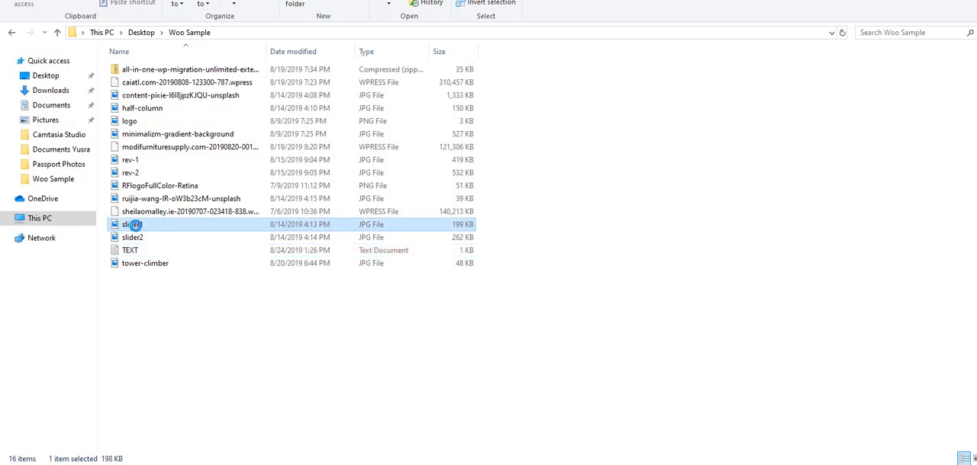
{"action": "right_click", "coordinate": [133, 228]}
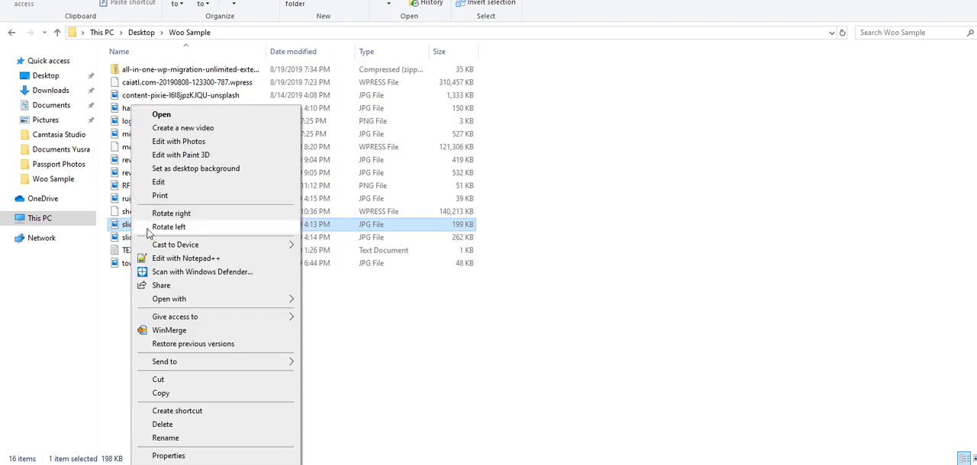
{"action": "left_click", "coordinate": [177, 187]}
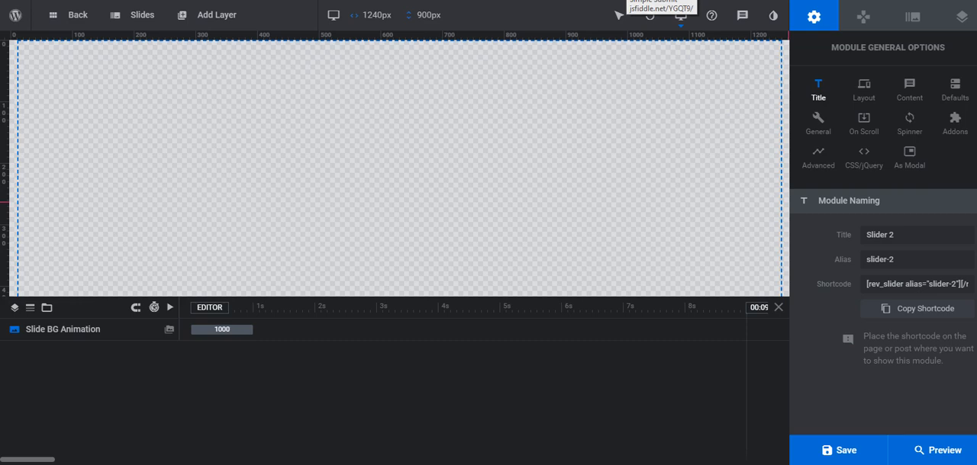
In the module's layout options, set the desktop layer area width to 1580px
{"action": "left_click", "coordinate": [865, 88]}
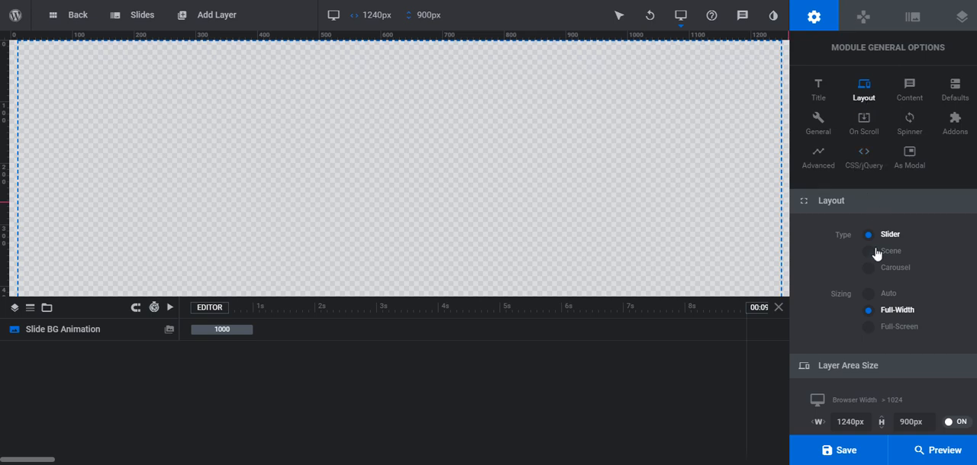
{"action": "scroll", "coordinate": [857, 288], "scroll_direction": "down", "scroll_amount": 3}
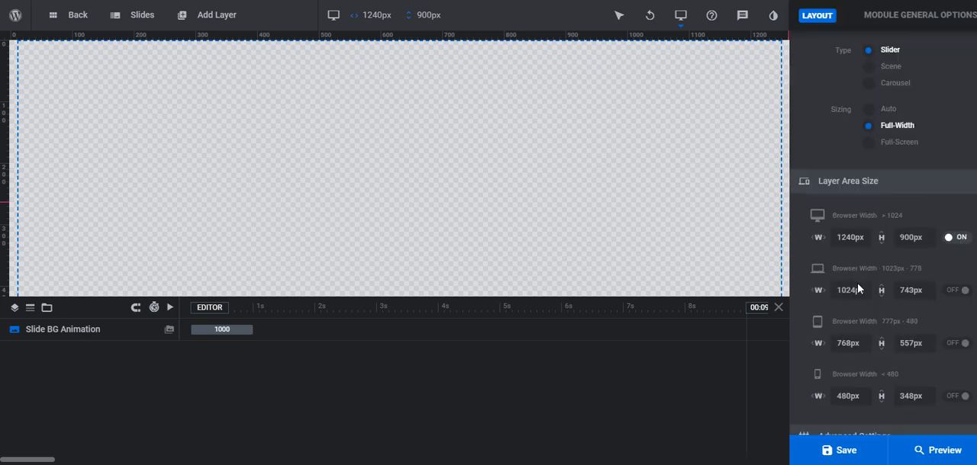
{"action": "double_click", "coordinate": [850, 237]}
{"action": "type", "text": "1580"}
{"action": "key", "text": "Tab"}
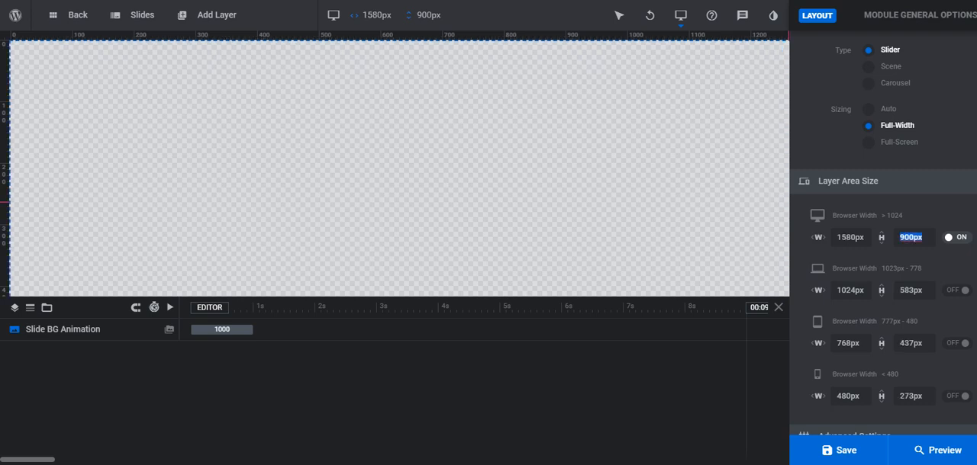
Set the desktop layer area height to 700px and save the module
{"action": "type", "text": "700pc"}
{"action": "left_click", "coordinate": [844, 451]}
{"action": "left_click", "coordinate": [927, 238]}
{"action": "key", "text": "BackSpace"}
{"action": "type", "text": "x"}
{"action": "left_click", "coordinate": [830, 451]}
{"action": "scroll", "coordinate": [891, 176], "scroll_direction": "up", "scroll_amount": 3}
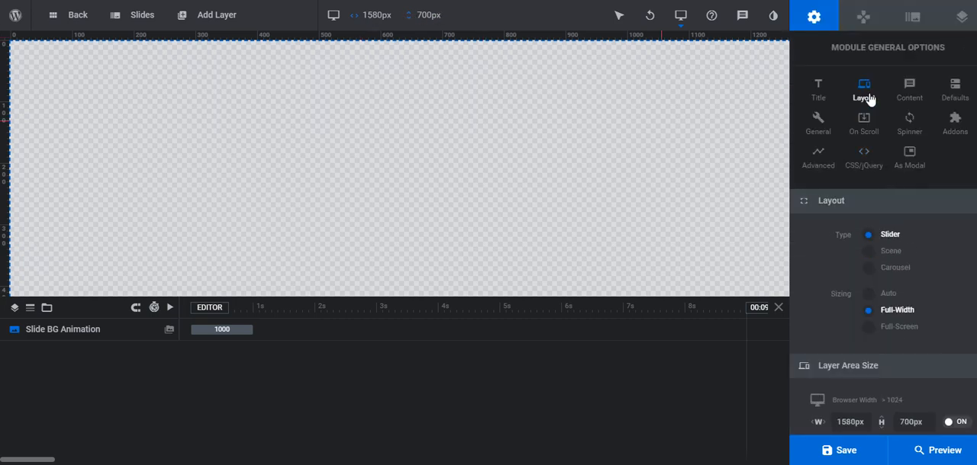
{"action": "scroll", "coordinate": [932, 332], "scroll_direction": "down", "scroll_amount": 3}
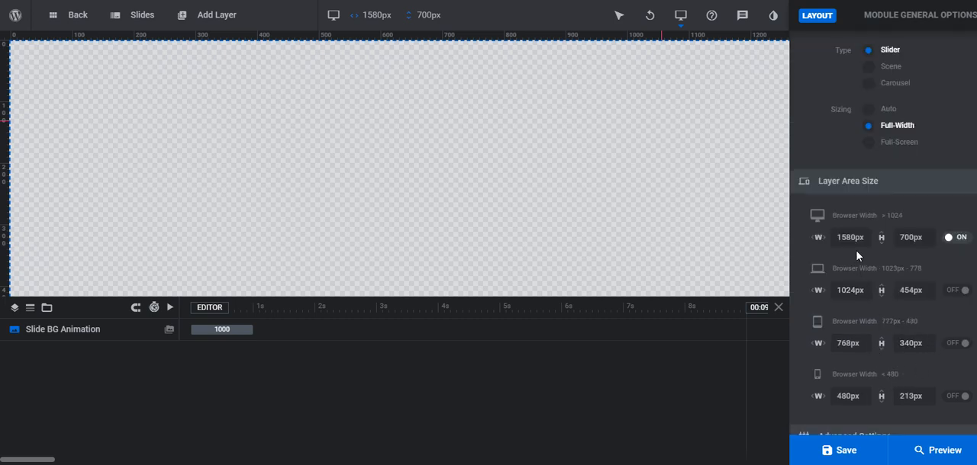
Examine the module's general options: the layout's advanced settings, content source, slideshow settings and scroll-based features
{"action": "scroll", "coordinate": [795, 350], "scroll_direction": "down", "scroll_amount": 3}
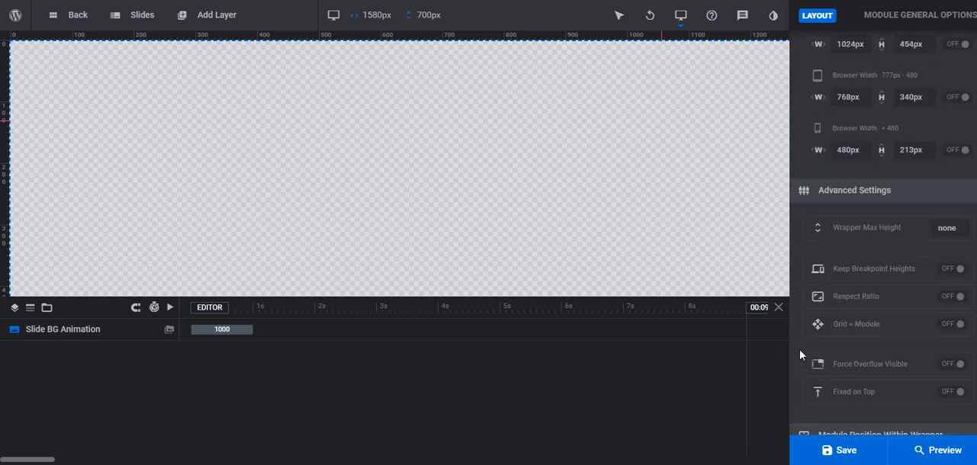
{"action": "scroll", "coordinate": [801, 351], "scroll_direction": "up", "scroll_amount": 5}
{"action": "scroll", "coordinate": [814, 338], "scroll_direction": "up", "scroll_amount": 1}
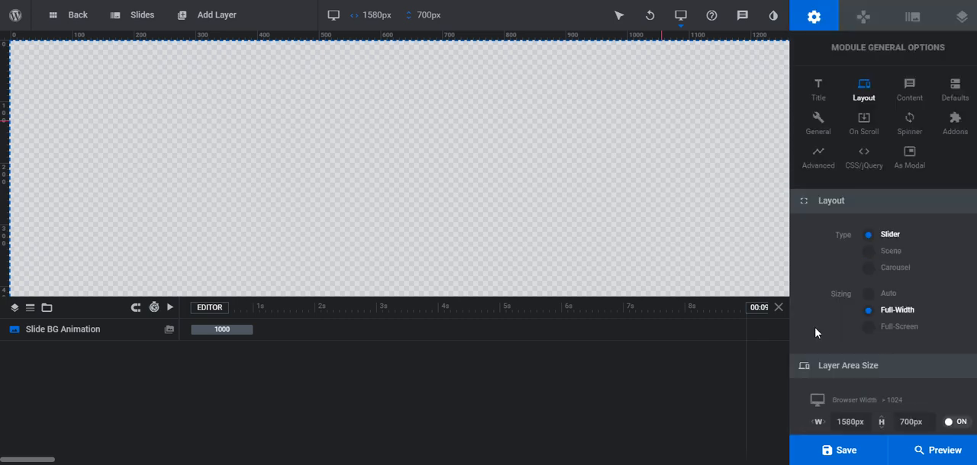
{"action": "left_click", "coordinate": [913, 90]}
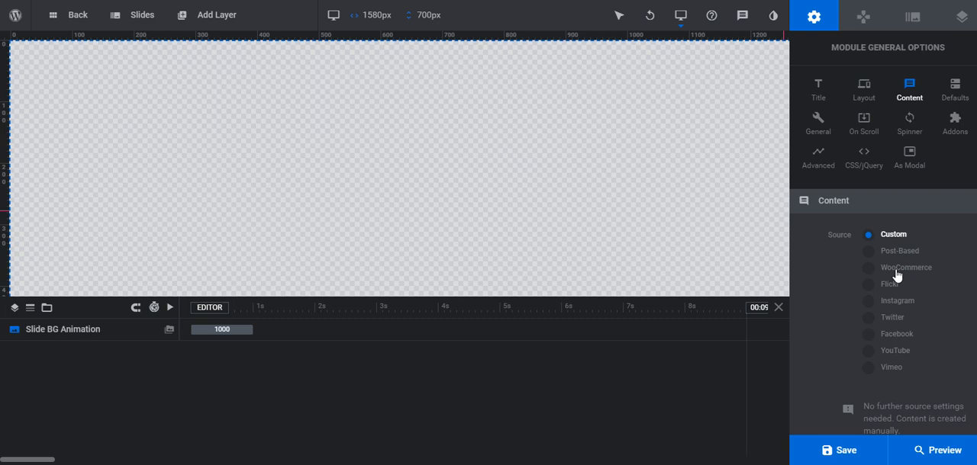
{"action": "scroll", "coordinate": [913, 361], "scroll_direction": "down", "scroll_amount": 1}
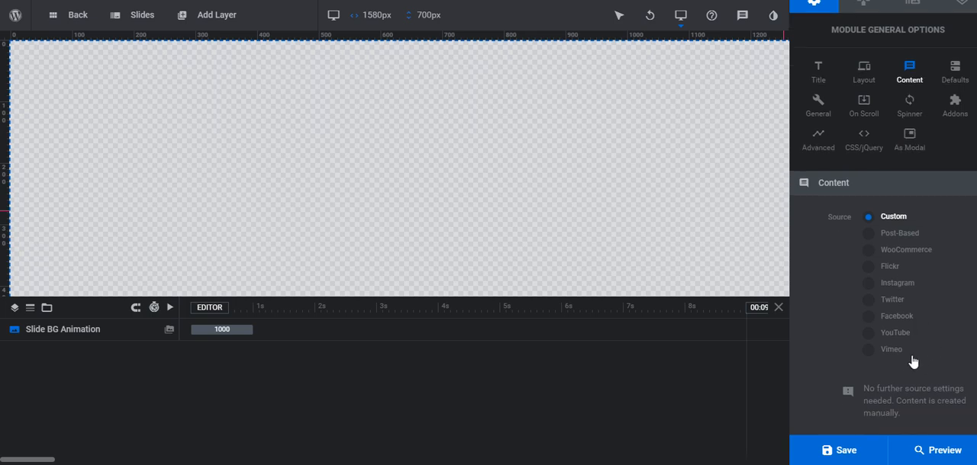
{"action": "scroll", "coordinate": [912, 361], "scroll_direction": "up", "scroll_amount": 1}
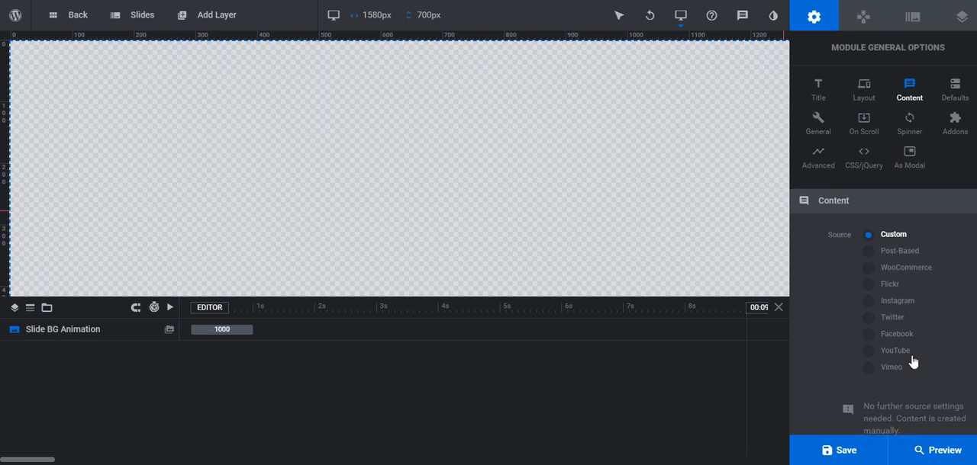
{"action": "left_click", "coordinate": [820, 122]}
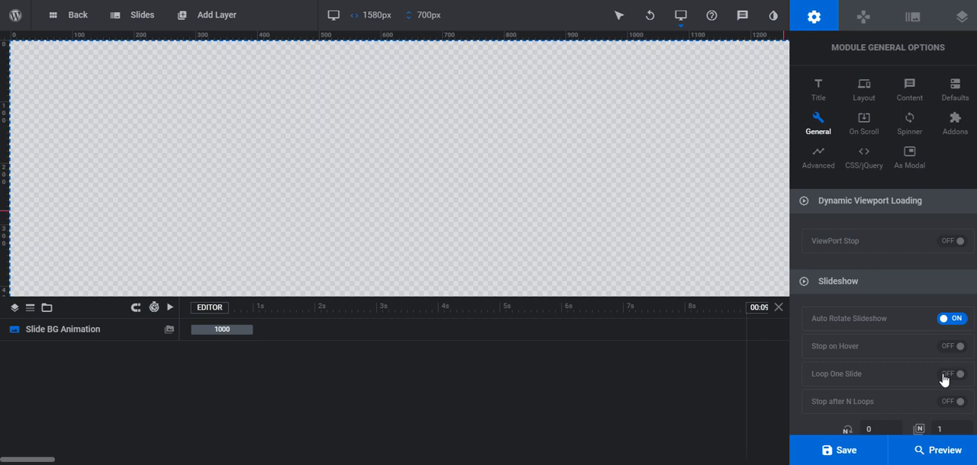
{"action": "scroll", "coordinate": [944, 380], "scroll_direction": "down", "scroll_amount": 3}
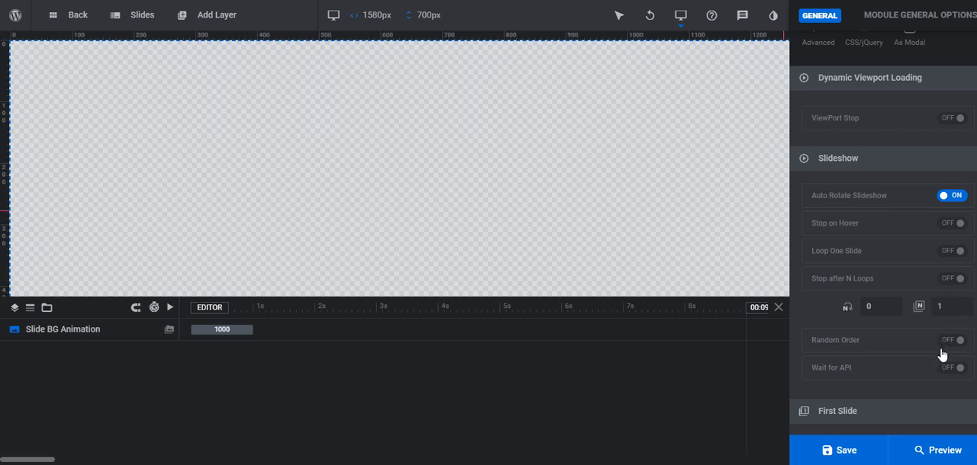
{"action": "scroll", "coordinate": [943, 376], "scroll_direction": "up", "scroll_amount": 2}
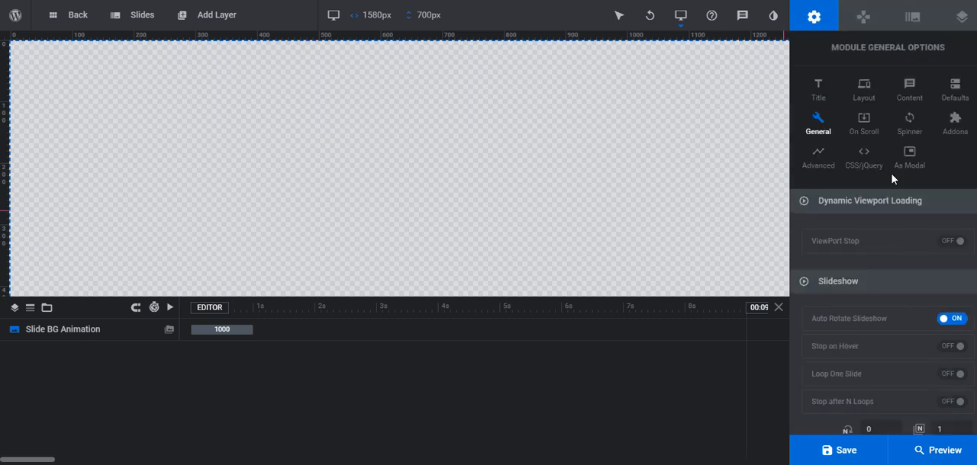
{"action": "left_click", "coordinate": [864, 123]}
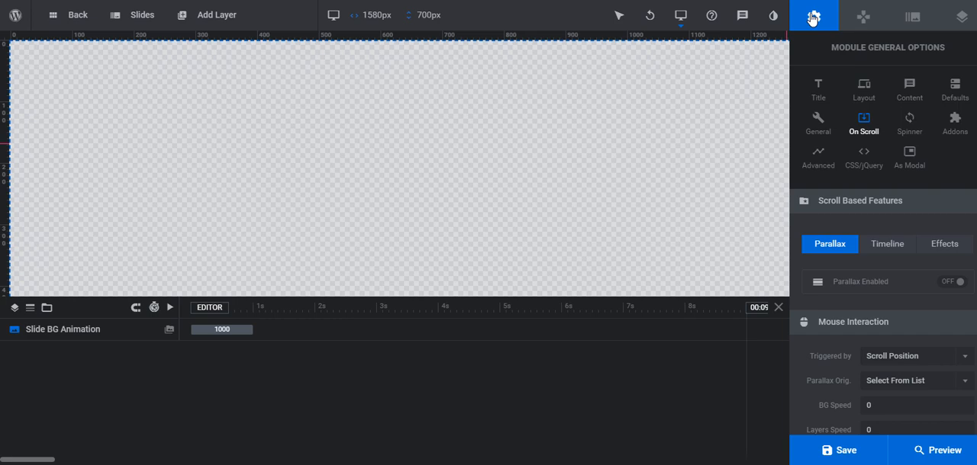
Examine the progress bar and thumbnail navigation options and the source types available for the slide's background
{"action": "left_click", "coordinate": [863, 19]}
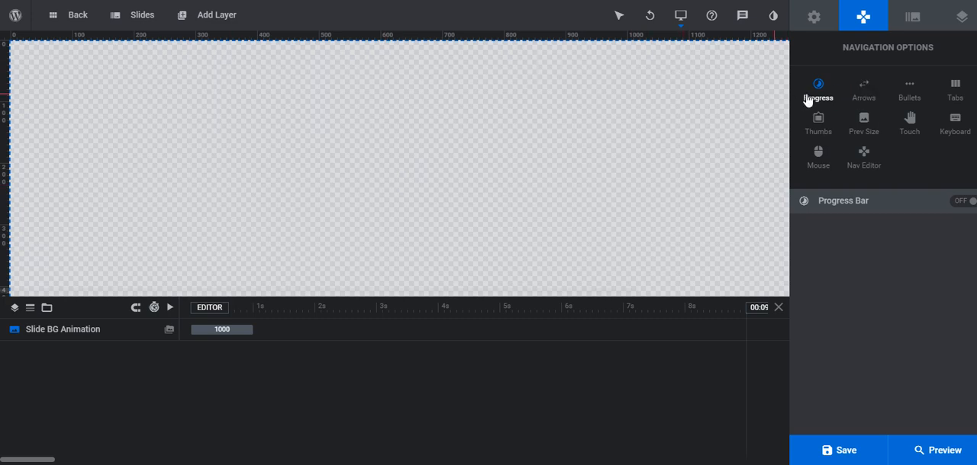
{"action": "left_click", "coordinate": [823, 126]}
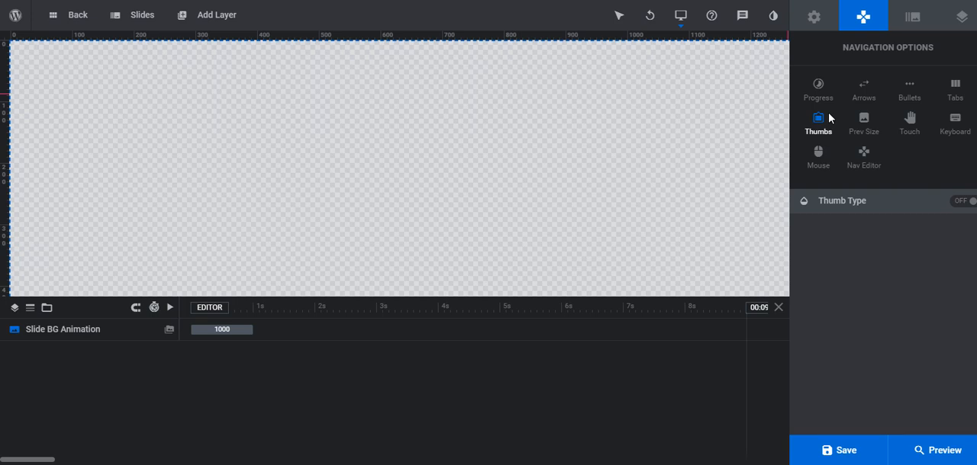
{"action": "left_click", "coordinate": [916, 18]}
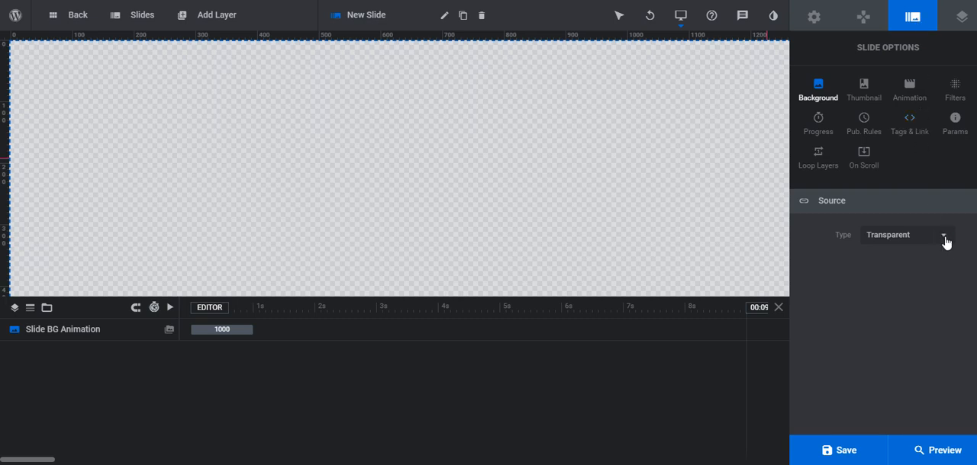
{"action": "left_click", "coordinate": [944, 240]}
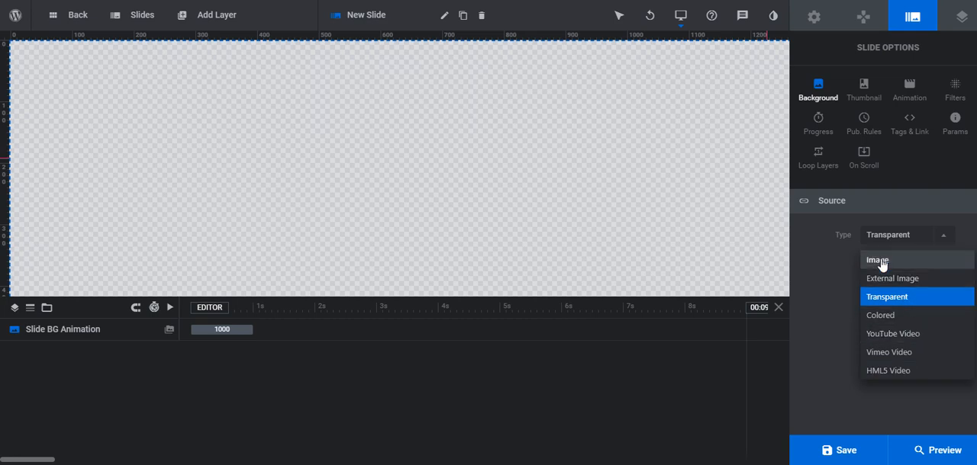
{"action": "left_click", "coordinate": [805, 350]}
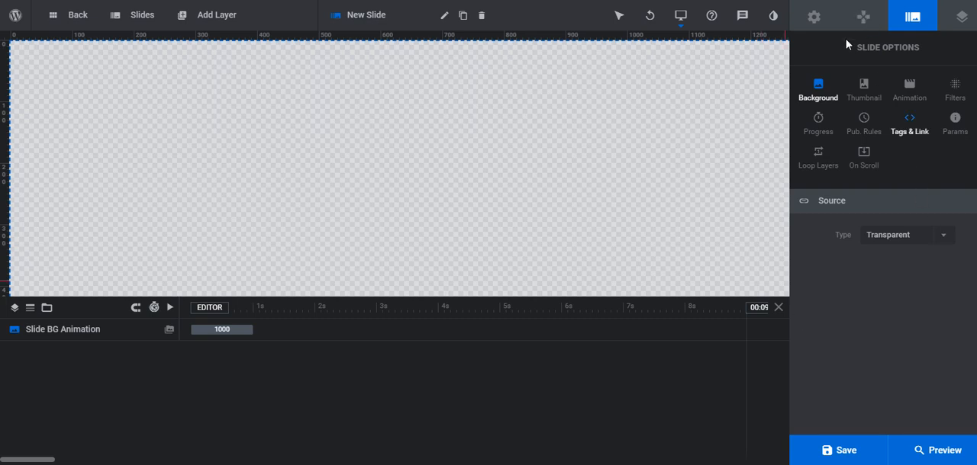
{"action": "left_click", "coordinate": [809, 18]}
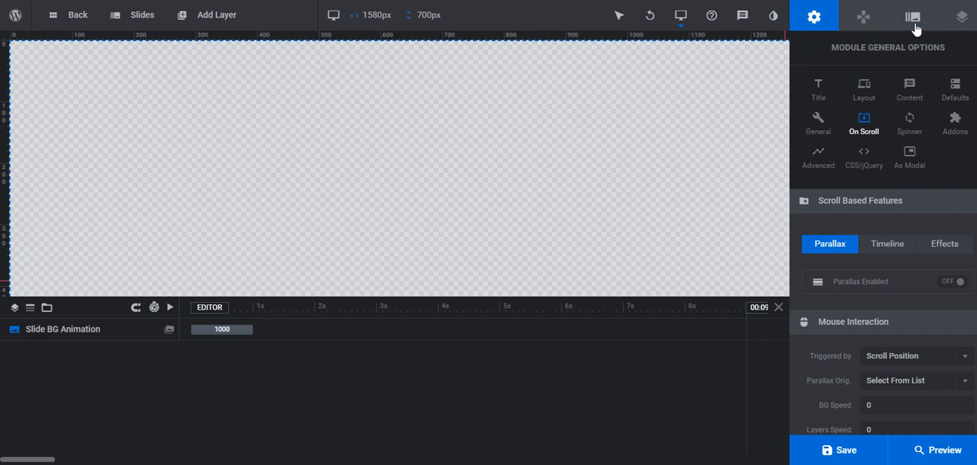
{"action": "left_click", "coordinate": [913, 18]}
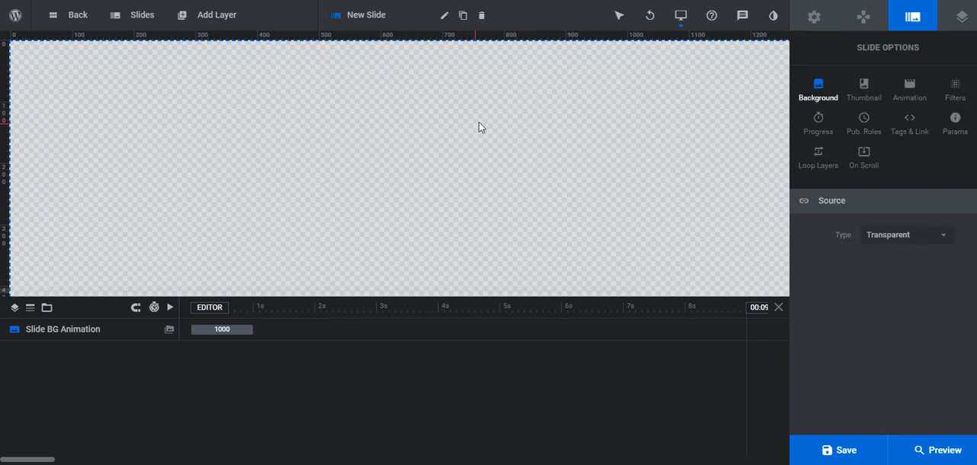
Set the slide's background source type to Image and review its image settings
{"action": "mouse_move", "coordinate": [213, 18]}
{"action": "left_click", "coordinate": [943, 237]}
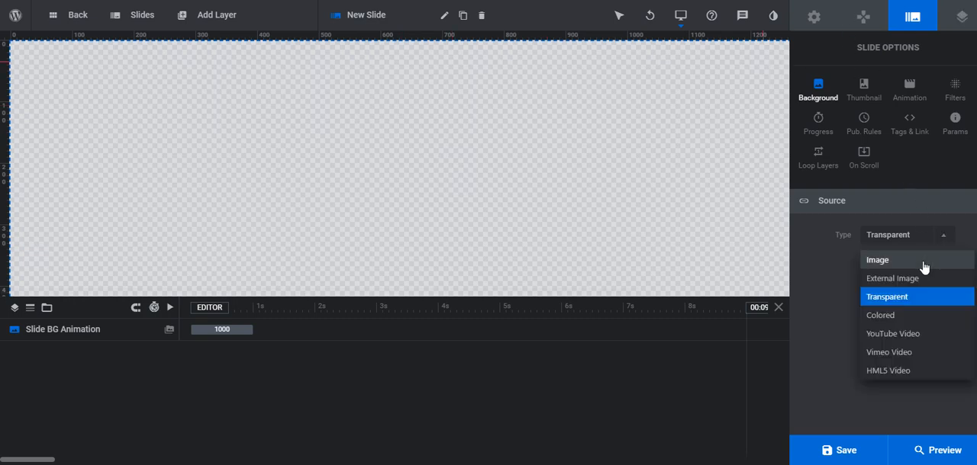
{"action": "left_click", "coordinate": [923, 266]}
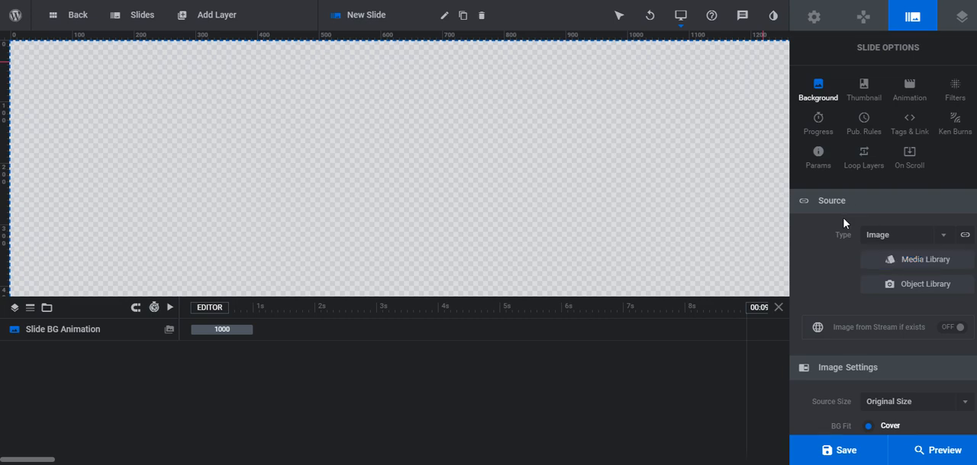
{"action": "scroll", "coordinate": [920, 347], "scroll_direction": "down", "scroll_amount": 2}
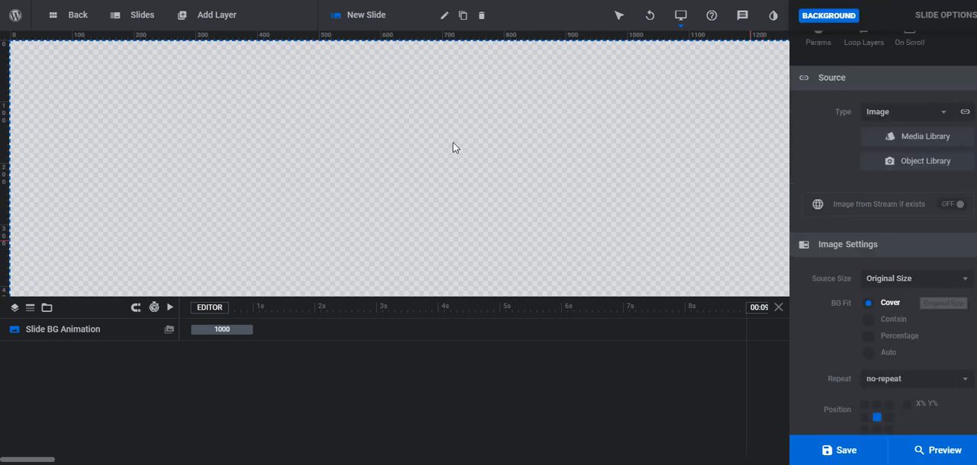
{"action": "scroll", "coordinate": [972, 369], "scroll_direction": "down", "scroll_amount": 1}
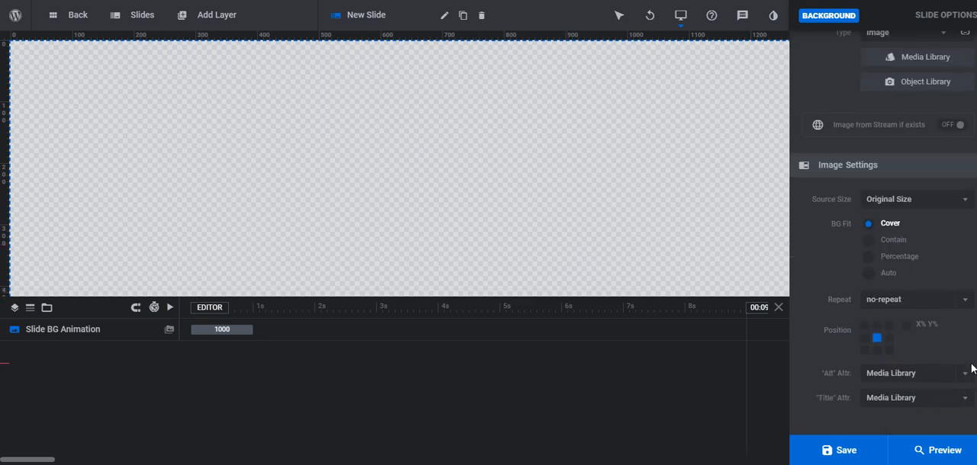
{"action": "scroll", "coordinate": [973, 369], "scroll_direction": "up", "scroll_amount": 3}
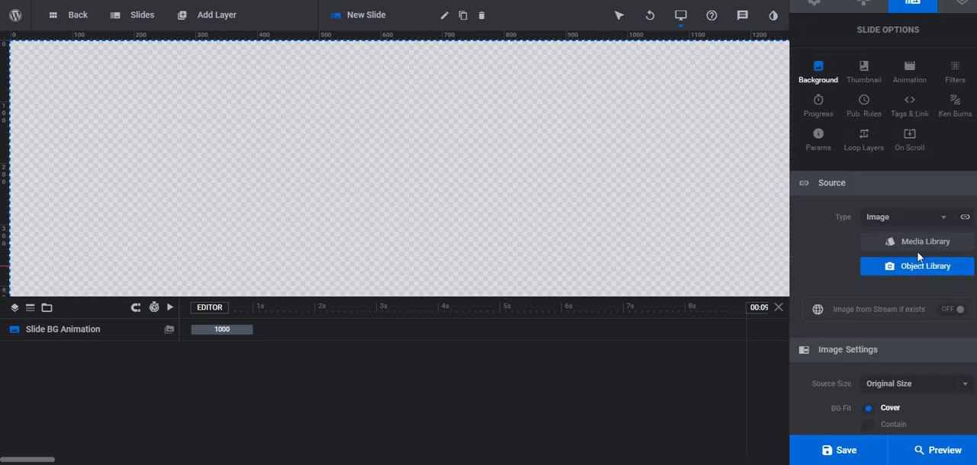
Upload the slider1 image to the media library and insert it as the slide's background
{"action": "left_click", "coordinate": [923, 242]}
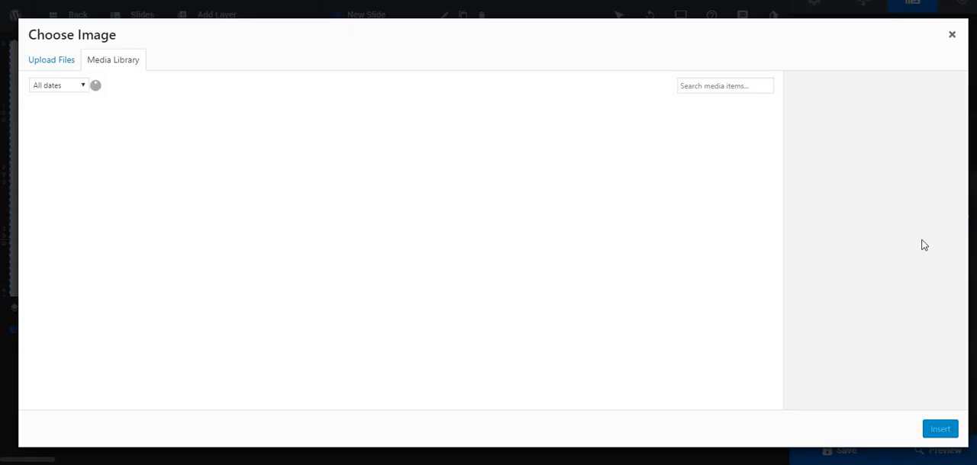
{"action": "left_click", "coordinate": [500, 248]}
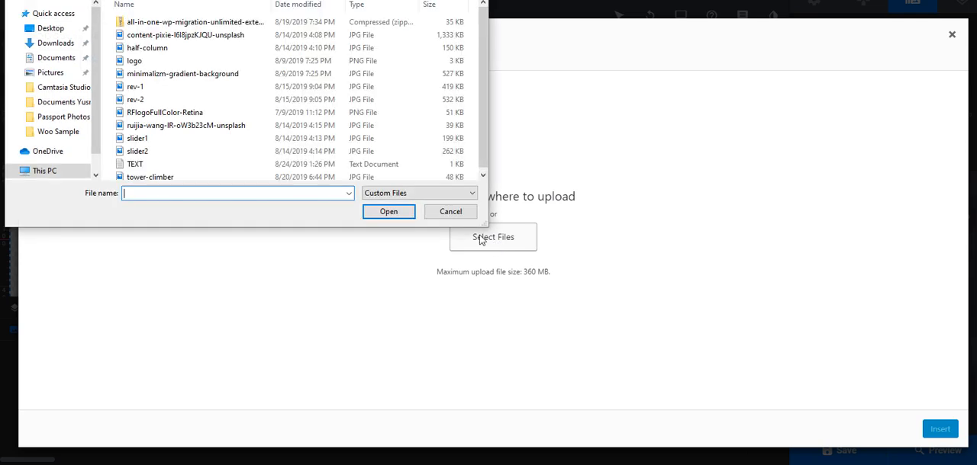
{"action": "double_click", "coordinate": [206, 135]}
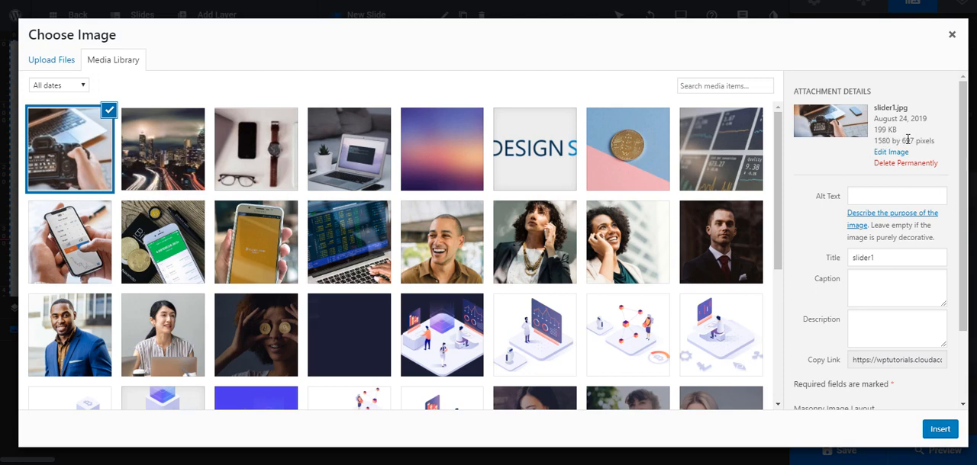
{"action": "scroll", "coordinate": [903, 296], "scroll_direction": "down", "scroll_amount": 2}
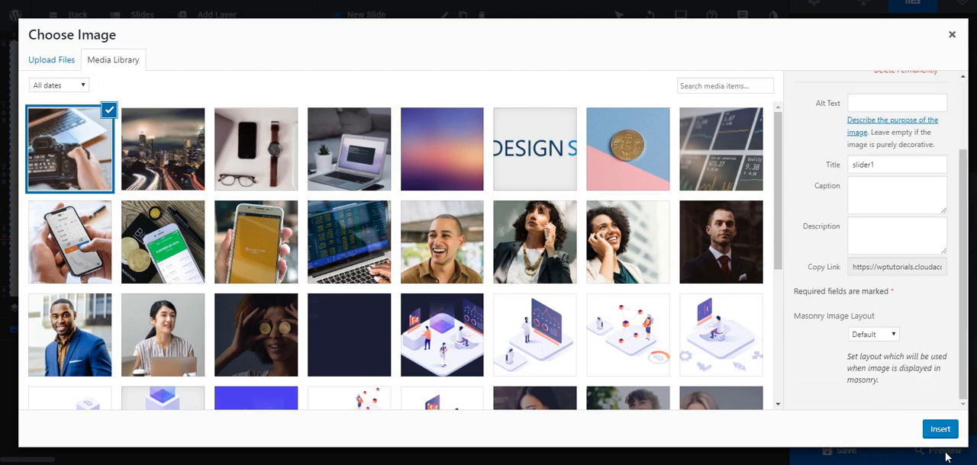
{"action": "left_click", "coordinate": [939, 429]}
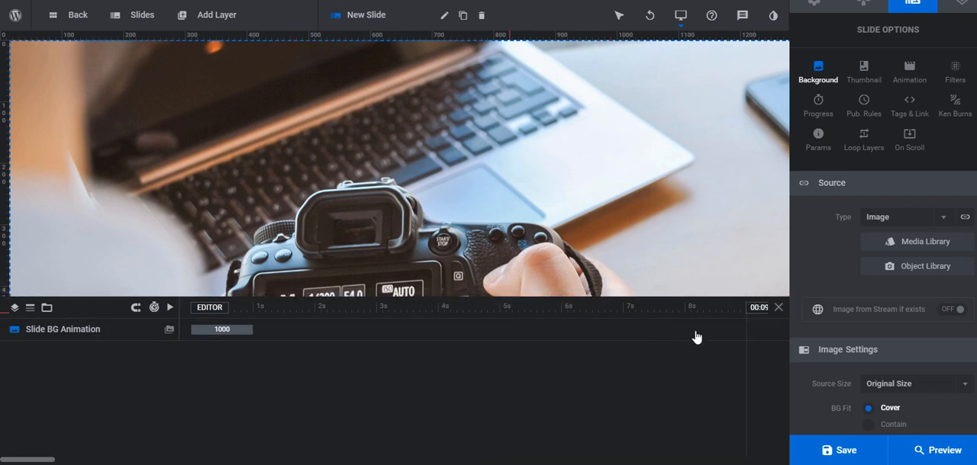
Set the slide length to 4000 ms in the slide's progress options and save the module
{"action": "scroll", "coordinate": [925, 282], "scroll_direction": "up", "scroll_amount": 1}
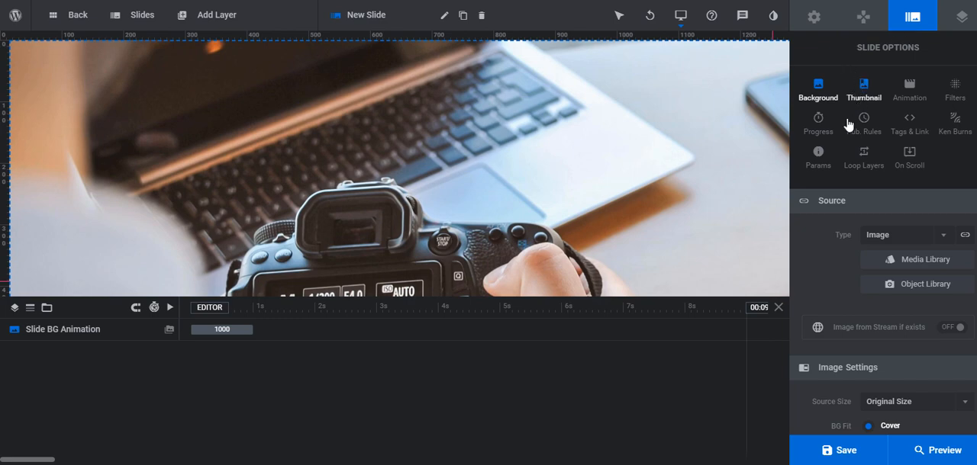
{"action": "left_click", "coordinate": [820, 126]}
{"action": "left_click", "coordinate": [887, 239]}
{"action": "type", "text": "40"}
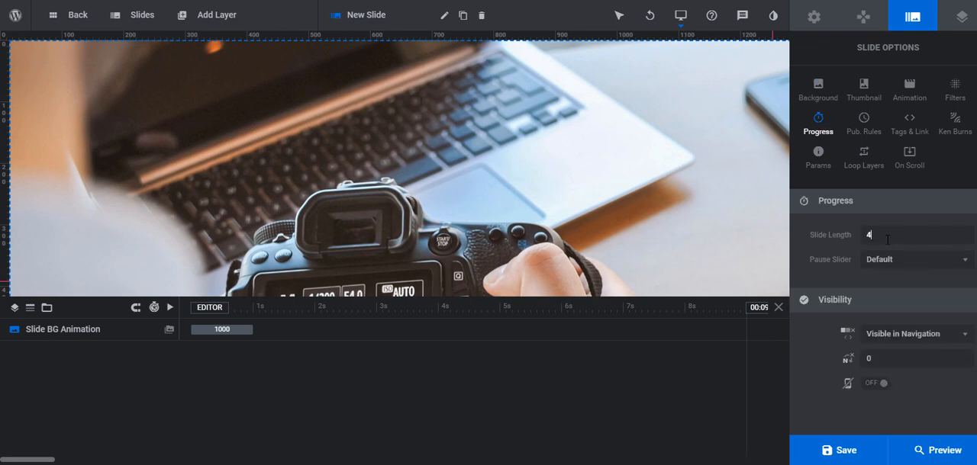
{"action": "type", "text": "00"}
{"action": "left_click", "coordinate": [876, 451]}
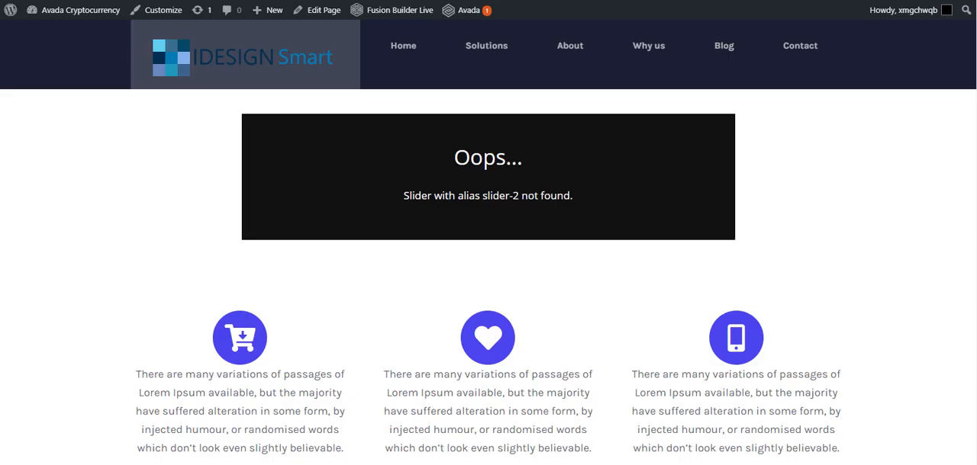
Switch to the live website page, reload it and check how the slider is displayed
{"action": "key", "text": "F5"}
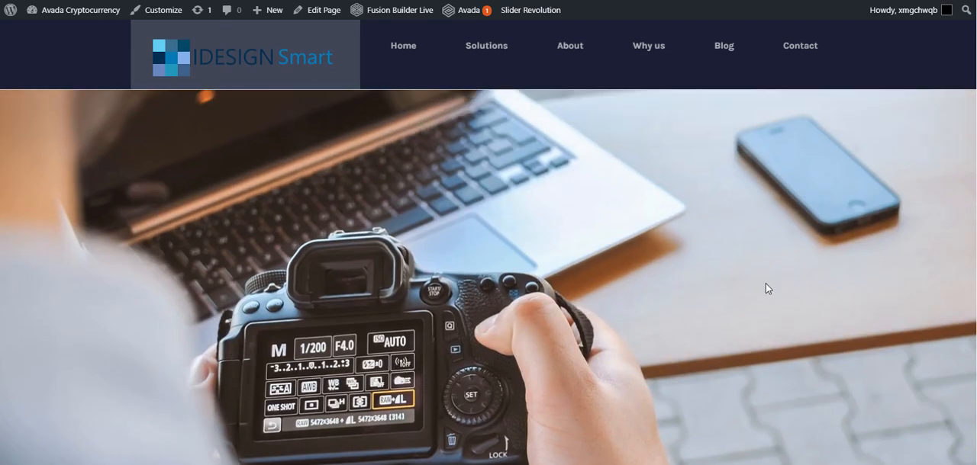
{"action": "scroll", "coordinate": [553, 300], "scroll_direction": "down", "scroll_amount": 1}
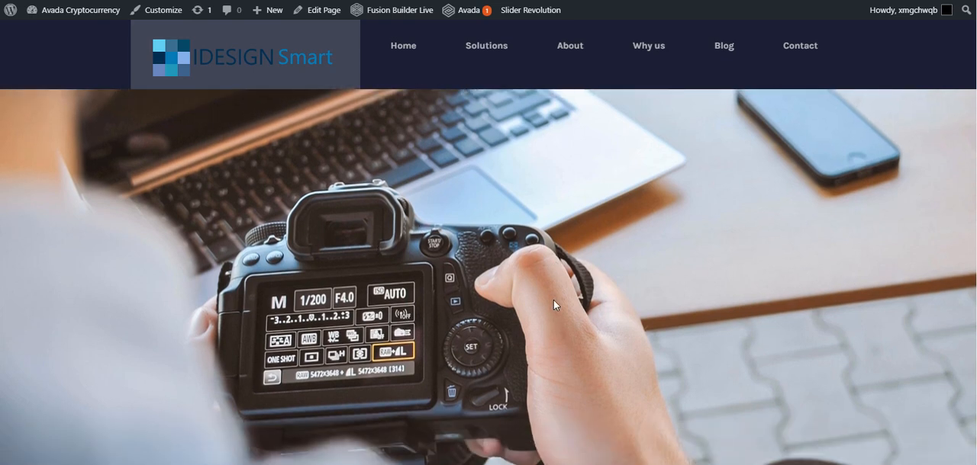
{"action": "scroll", "coordinate": [400, 117], "scroll_direction": "up", "scroll_amount": 1}
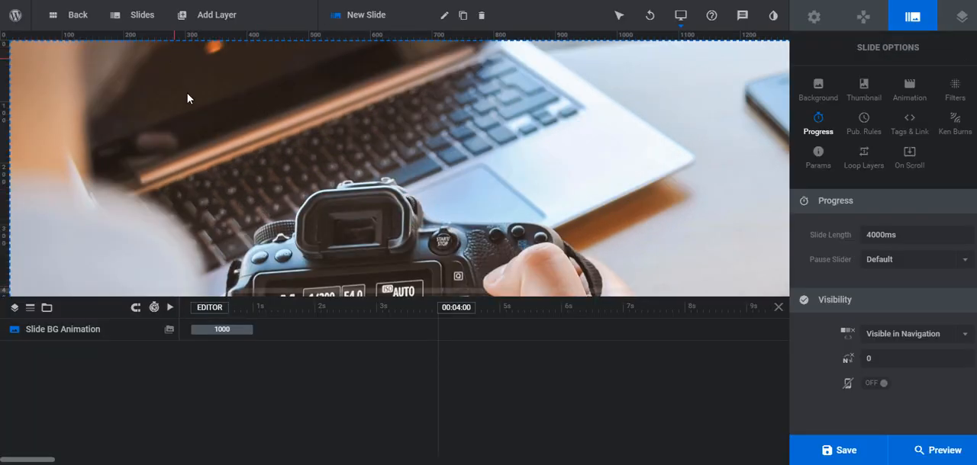
Back in the slider editor, add a Quick Style Headline text layer to the slide
{"action": "mouse_move", "coordinate": [217, 18]}
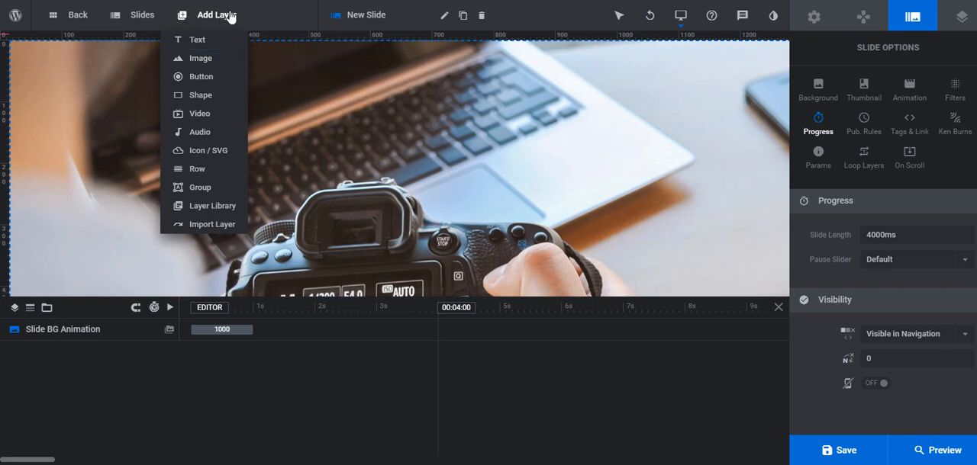
{"action": "mouse_move", "coordinate": [209, 42]}
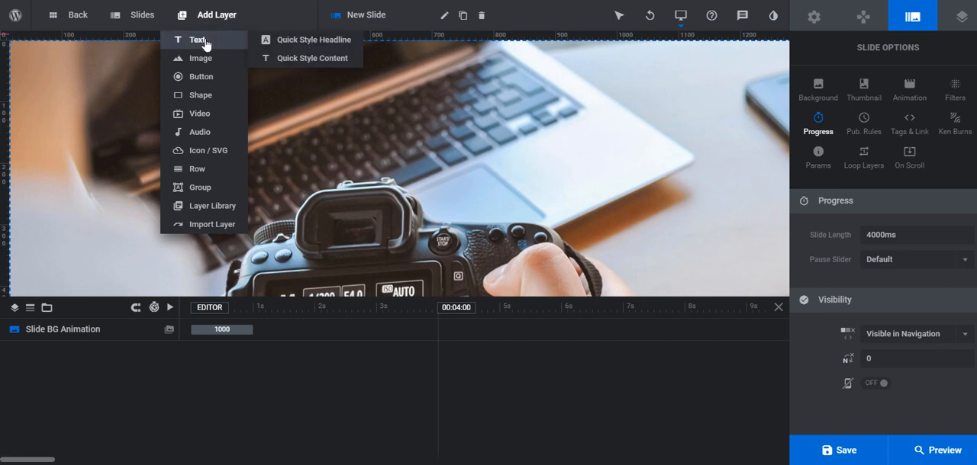
{"action": "left_click", "coordinate": [304, 44]}
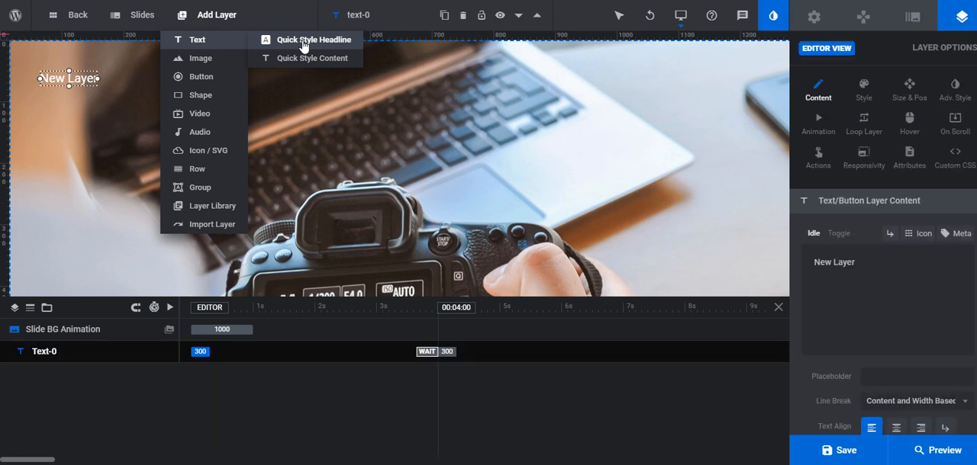
Apply the Shadows Into Light 46px, 400 headline quick style to the new text layer, then enlarge it to a 64px font size
{"action": "left_click", "coordinate": [304, 44]}
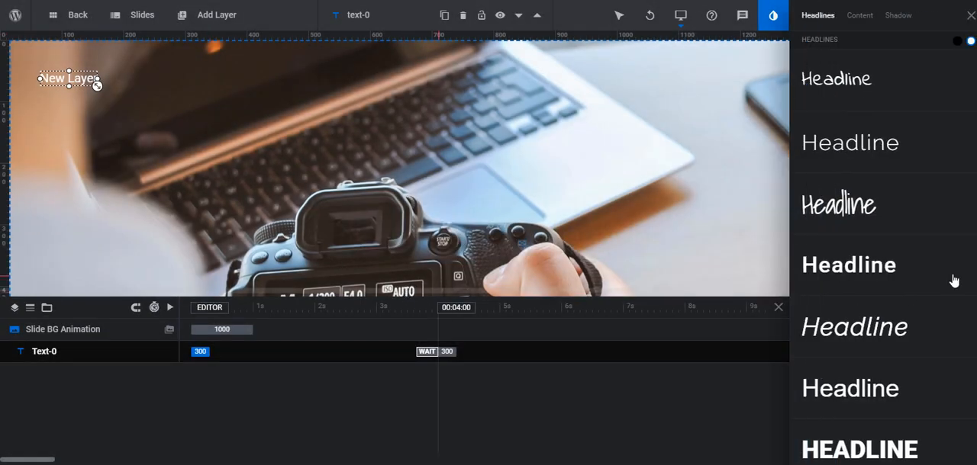
{"action": "scroll", "coordinate": [954, 412], "scroll_direction": "down", "scroll_amount": 6}
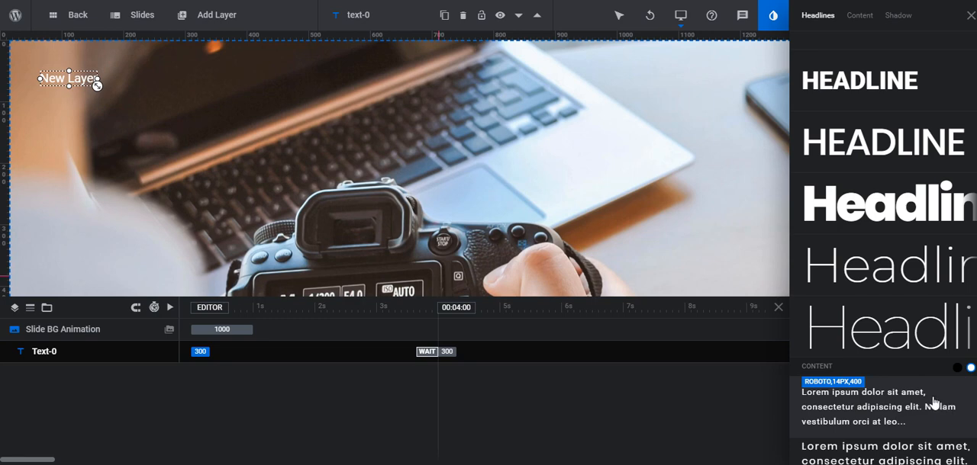
{"action": "scroll", "coordinate": [942, 404], "scroll_direction": "up", "scroll_amount": 3}
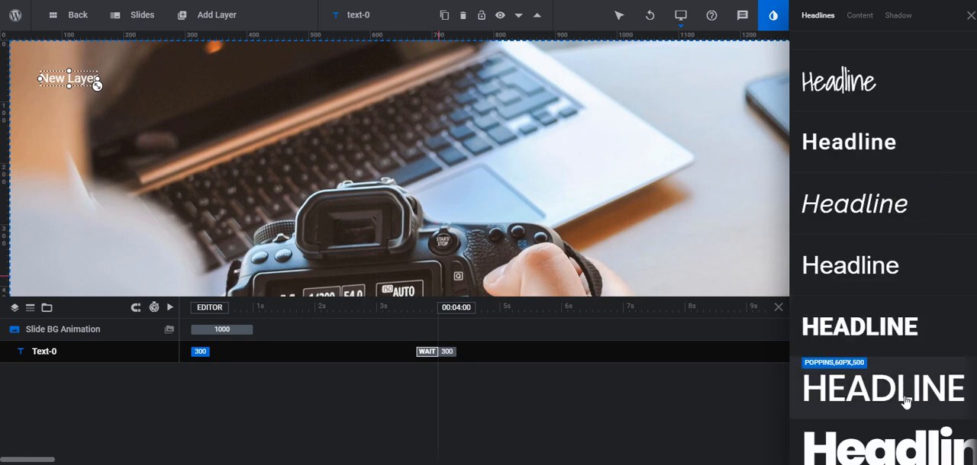
{"action": "left_click", "coordinate": [905, 392]}
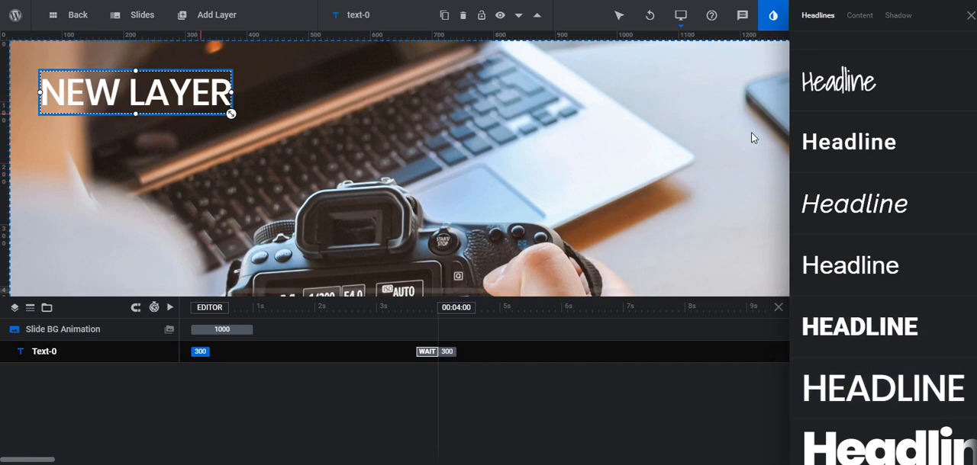
{"action": "left_click", "coordinate": [886, 91]}
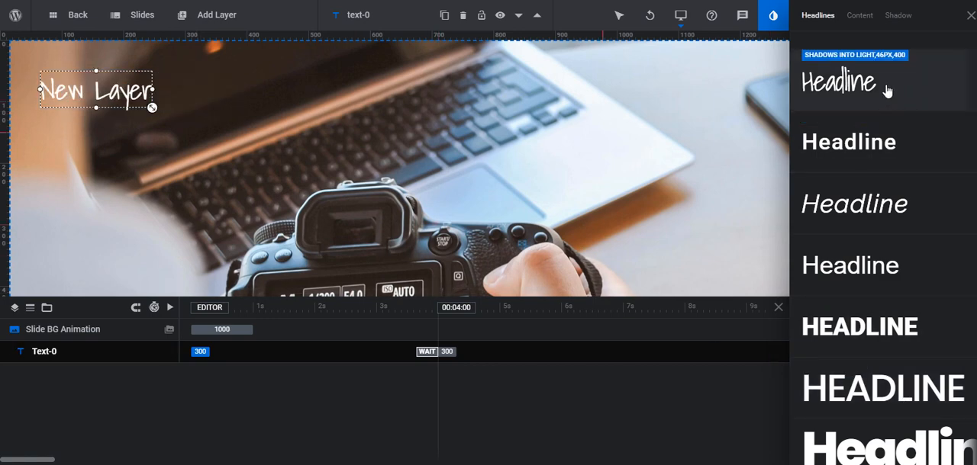
{"action": "left_click", "coordinate": [852, 18]}
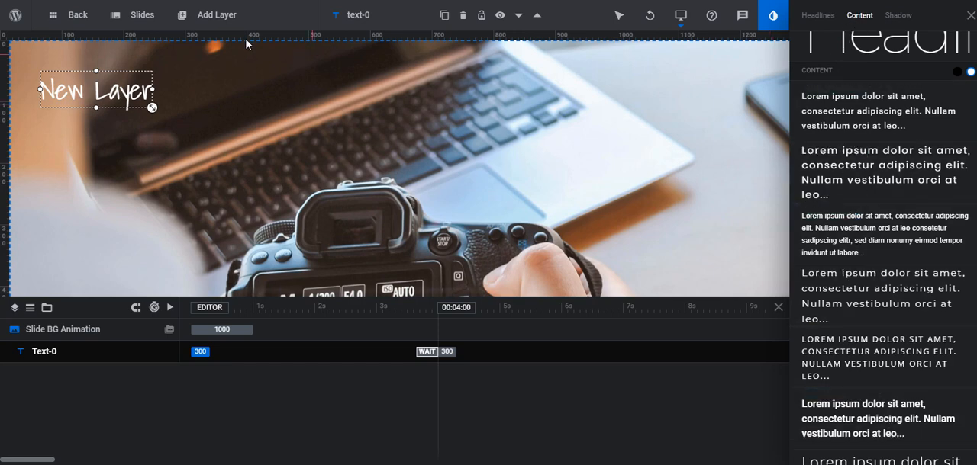
{"action": "left_click", "coordinate": [221, 14]}
{"action": "mouse_move", "coordinate": [206, 42]}
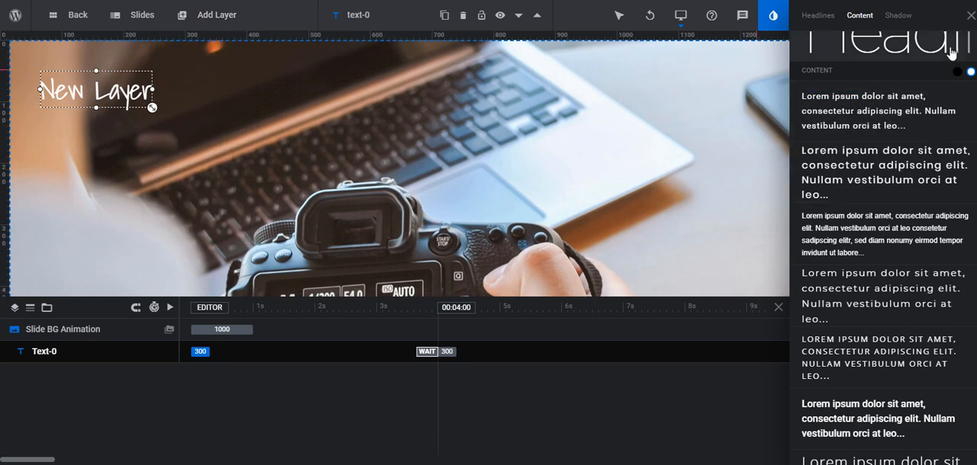
{"action": "left_click", "coordinate": [967, 22]}
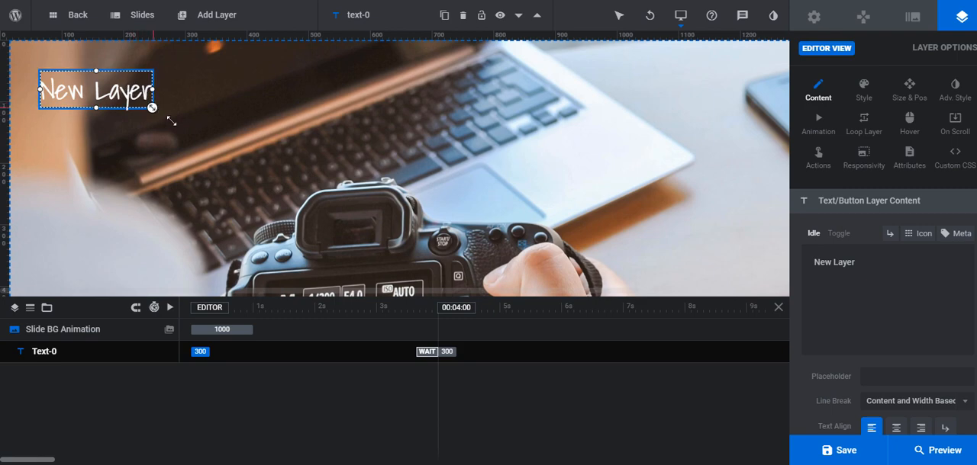
{"action": "left_click_drag", "start_coordinate": [171, 122], "coordinate": [219, 123]}
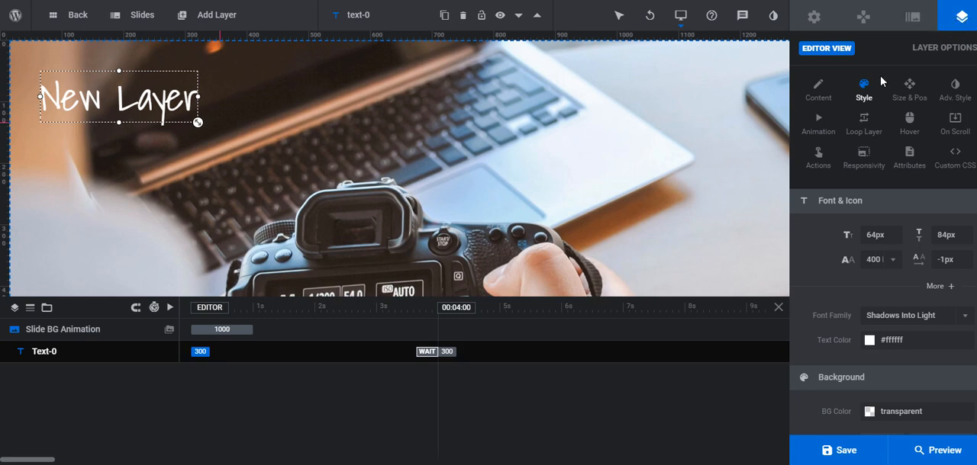
Replace the layer's text with "For the Technology" and shift the layer slightly toward the slide's upper-left corner
{"action": "left_click", "coordinate": [831, 93]}
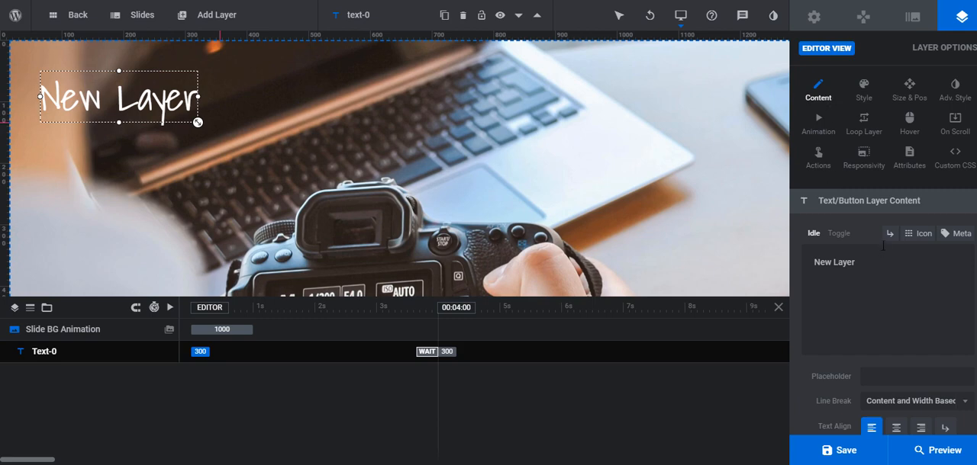
{"action": "left_click_drag", "start_coordinate": [868, 254], "coordinate": [786, 267]}
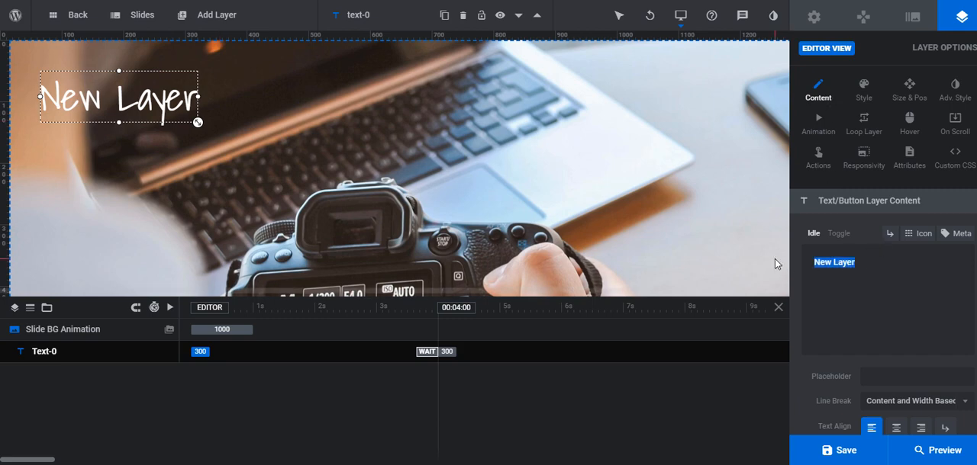
{"action": "type", "text": "For the"}
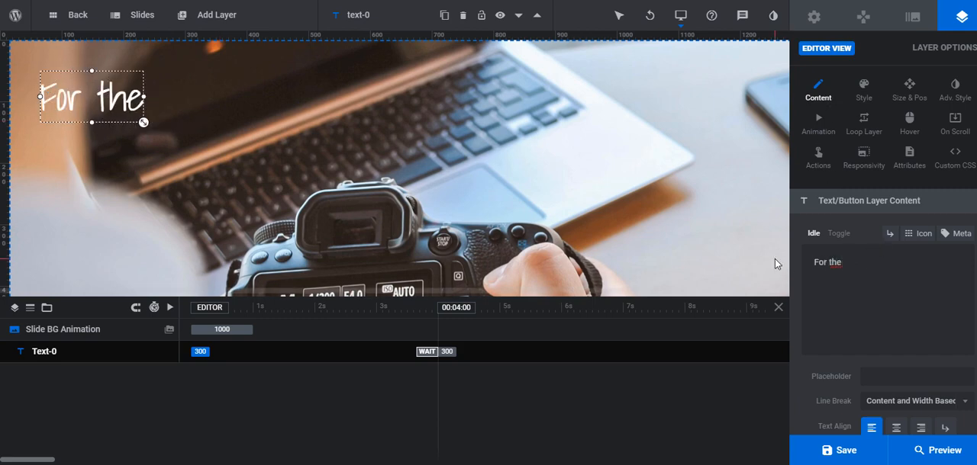
{"action": "type", "text": " Technolo"}
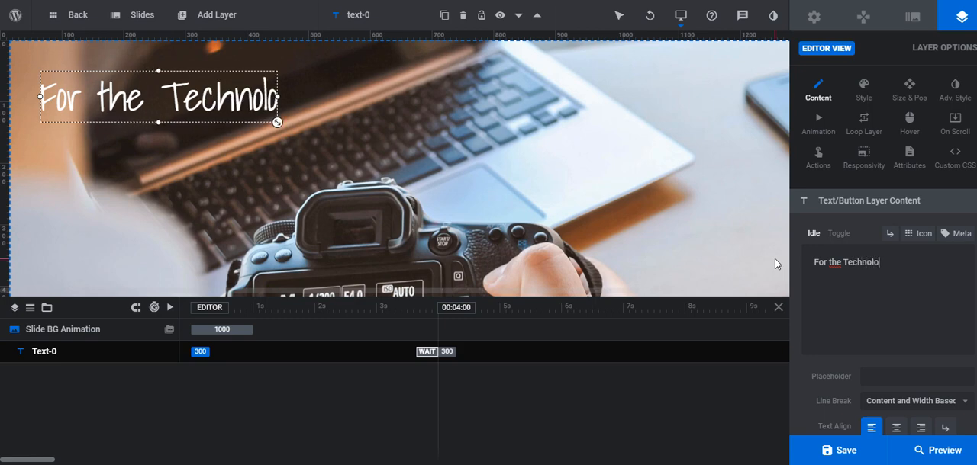
{"action": "type", "text": "gy"}
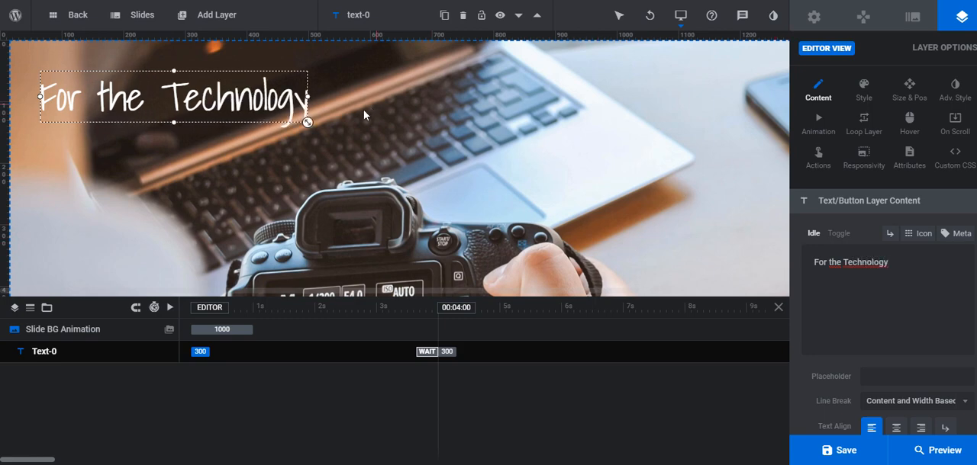
{"action": "left_click_drag", "start_coordinate": [226, 106], "coordinate": [205, 97]}
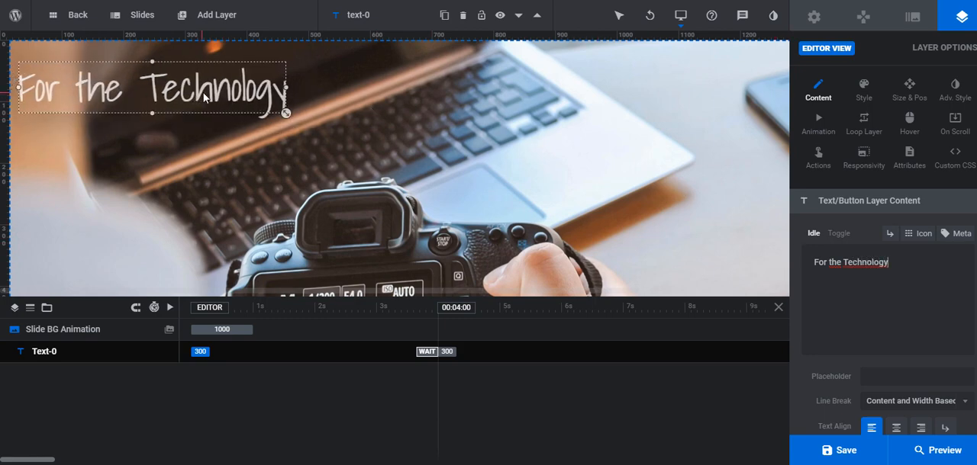
Change the text content of the headline layer to "Technology Re-defined"
{"action": "left_click_drag", "start_coordinate": [890, 262], "coordinate": [765, 269]}
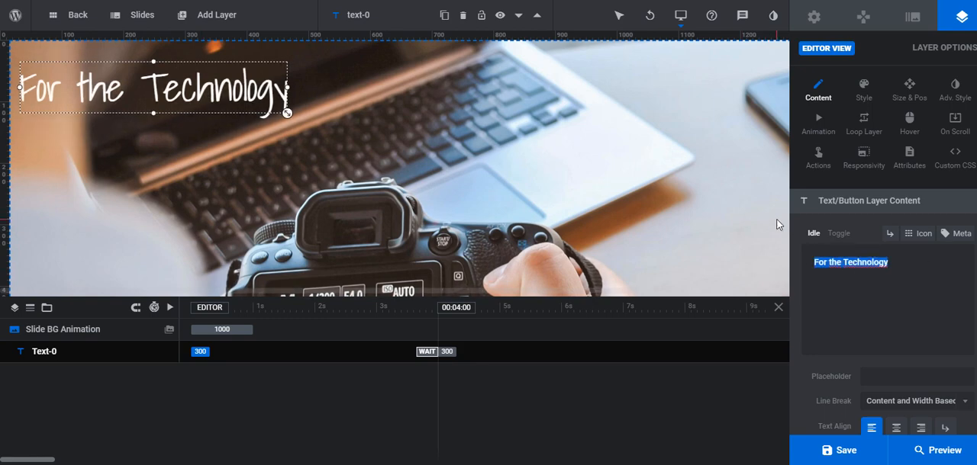
{"action": "type", "text": "Technol"}
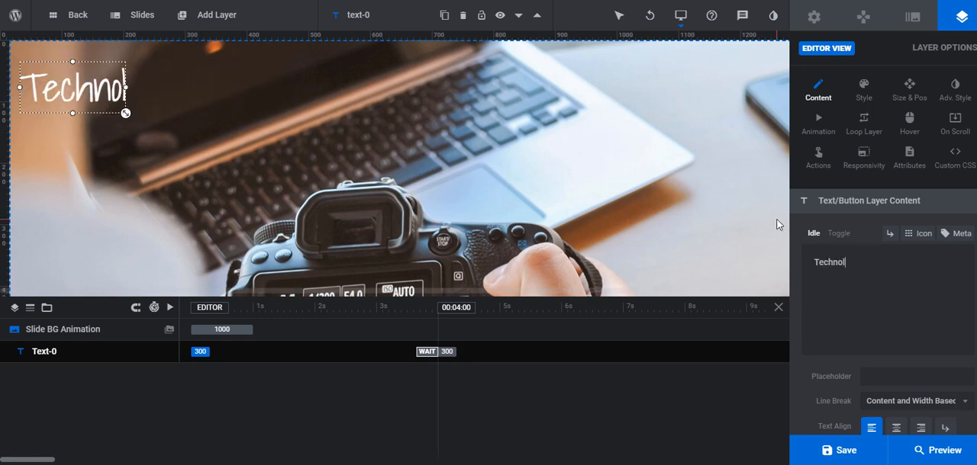
{"action": "type", "text": "ogy Re"}
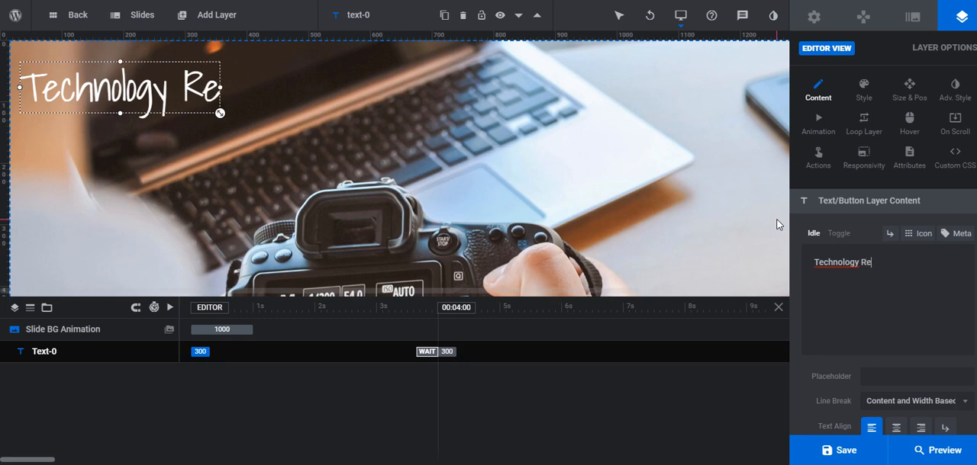
{"action": "type", "text": "-defu"}
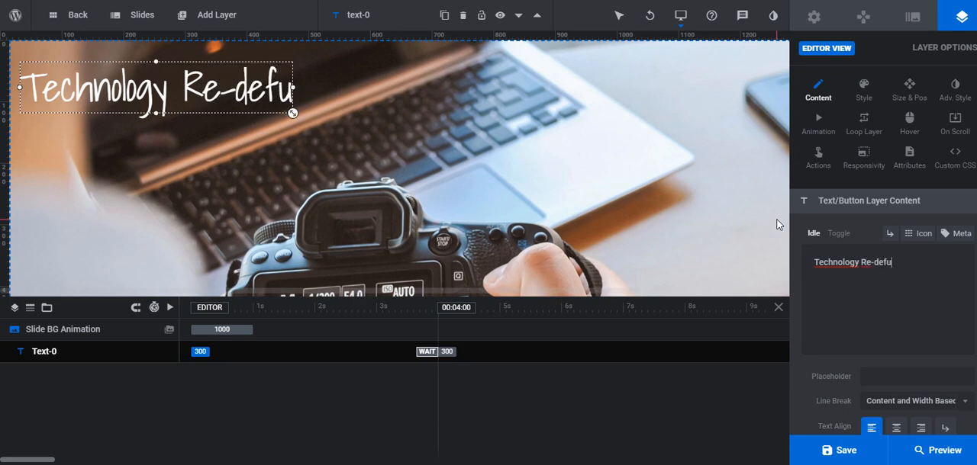
{"action": "key", "text": "BackSpace"}
{"action": "type", "text": "ined"}
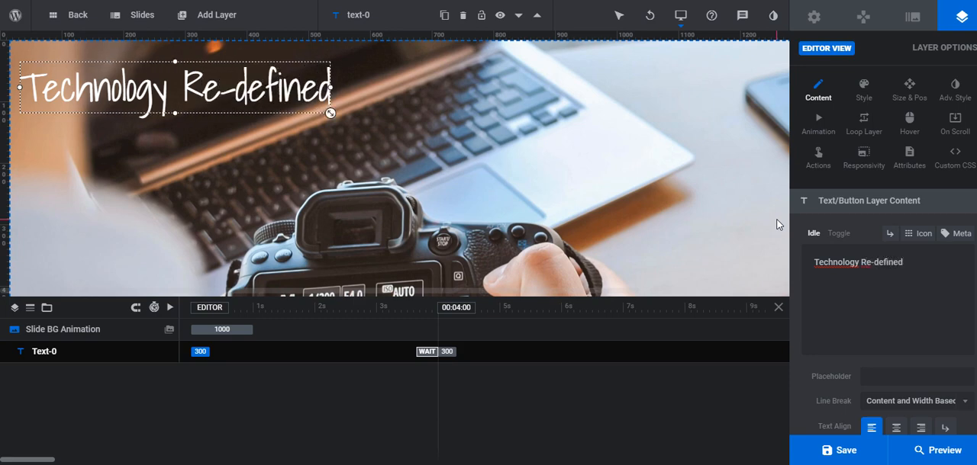
Set the headline layer's text color to the yellow-green #d0ff00
{"action": "left_click", "coordinate": [864, 91]}
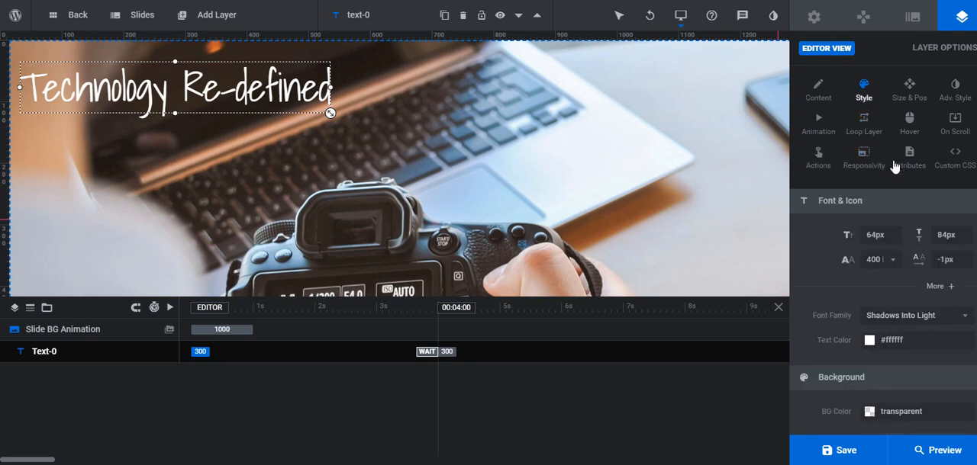
{"action": "left_click", "coordinate": [876, 235]}
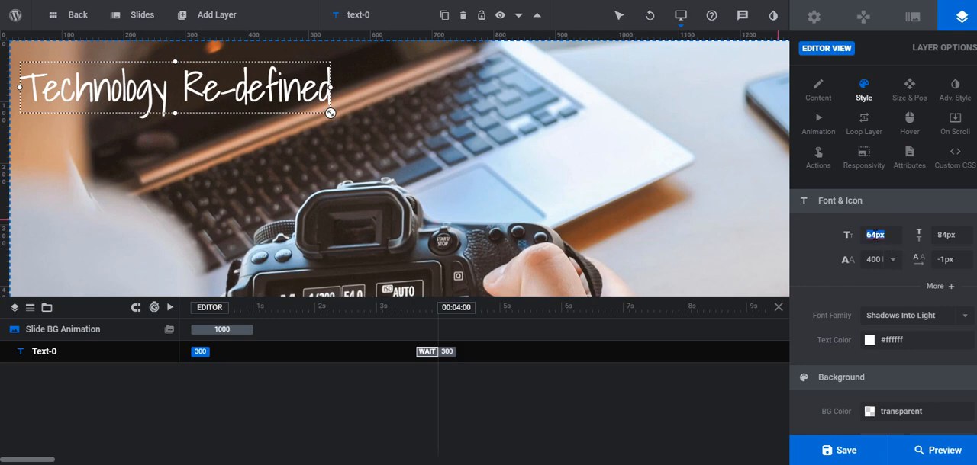
{"action": "left_click", "coordinate": [893, 262]}
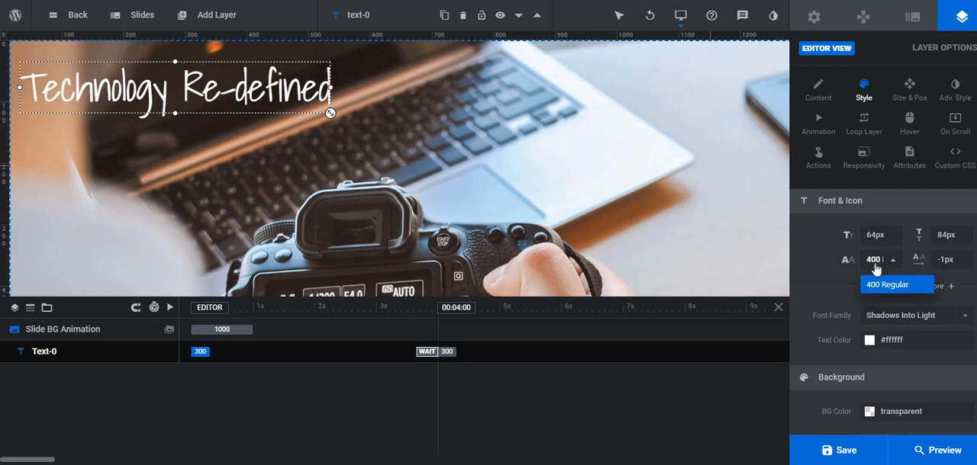
{"action": "left_click", "coordinate": [902, 320]}
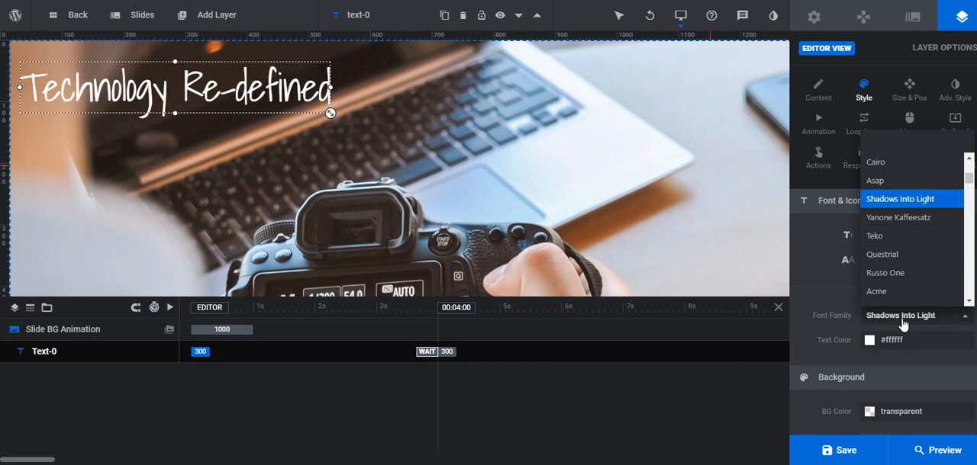
{"action": "left_click", "coordinate": [902, 324]}
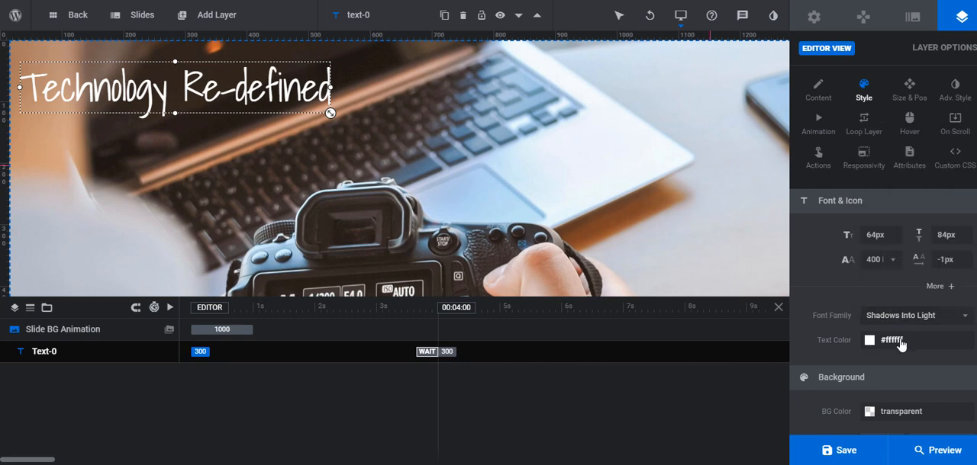
{"action": "left_click", "coordinate": [891, 340]}
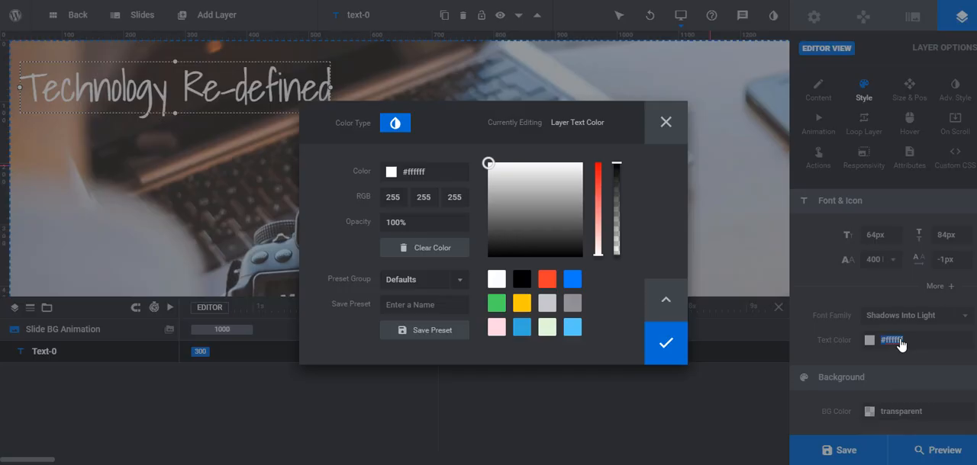
{"action": "left_click", "coordinate": [496, 306]}
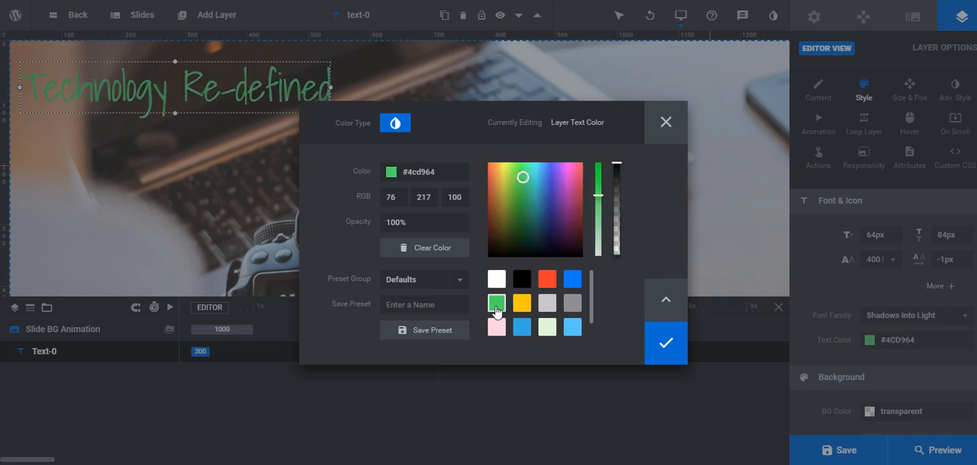
{"action": "left_click", "coordinate": [522, 305]}
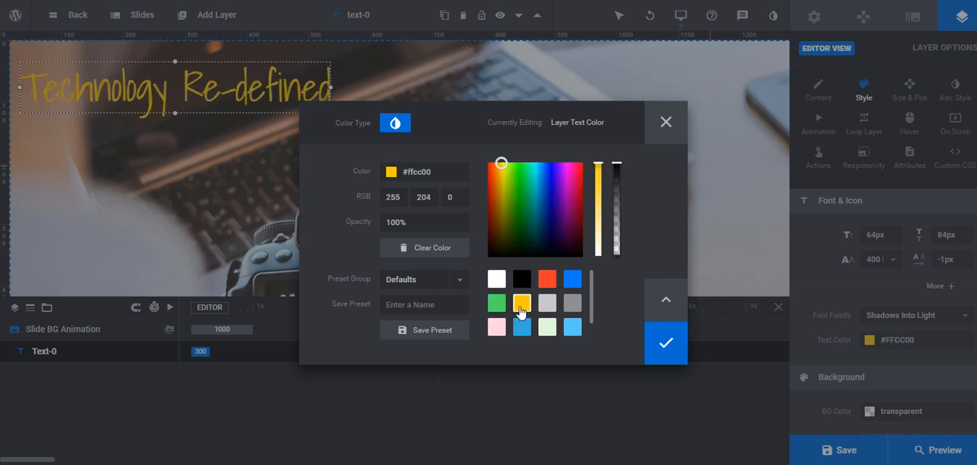
{"action": "left_click", "coordinate": [501, 180]}
{"action": "left_click_drag", "start_coordinate": [501, 180], "coordinate": [503, 144]}
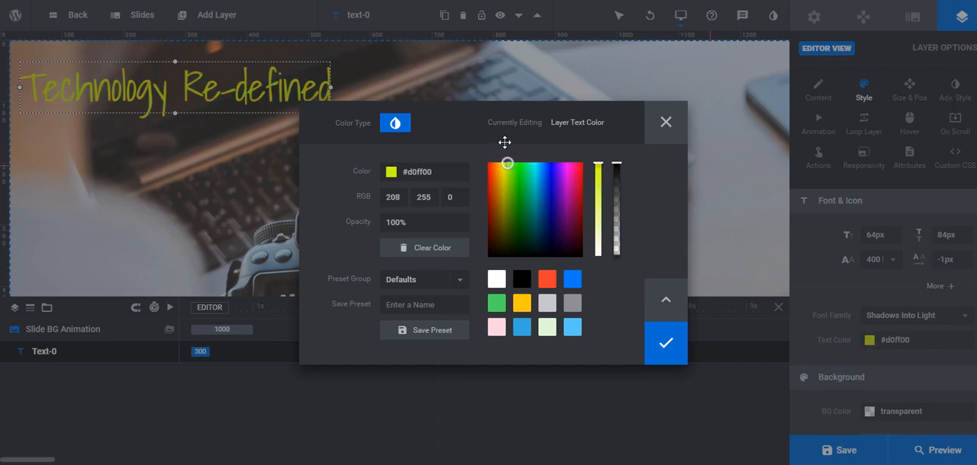
{"action": "left_click", "coordinate": [666, 344]}
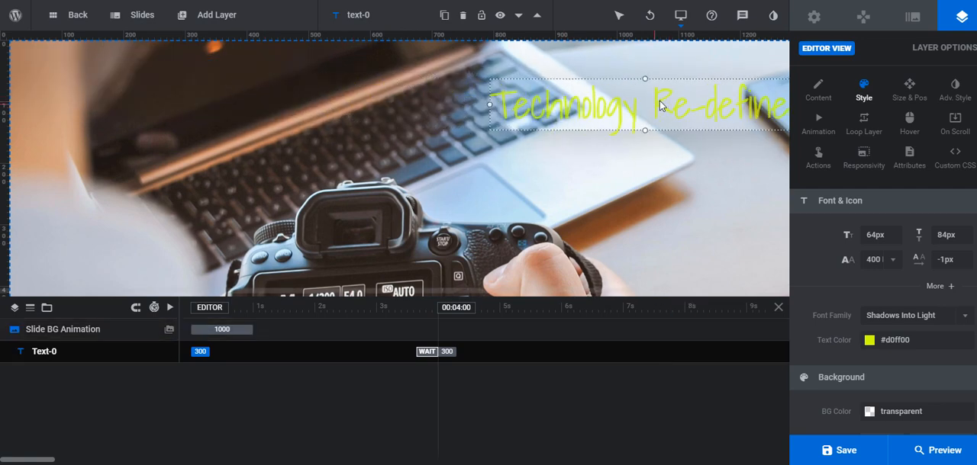
Move the headline to about 35px below the slide's top edge and center it horizontally in the layer area
{"action": "left_click_drag", "start_coordinate": [660, 105], "coordinate": [486, 85]}
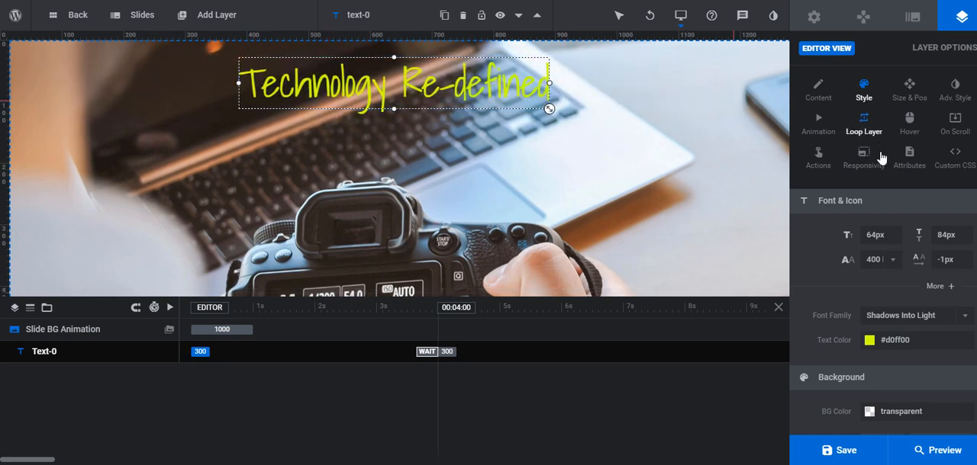
{"action": "scroll", "coordinate": [923, 259], "scroll_direction": "down", "scroll_amount": 3}
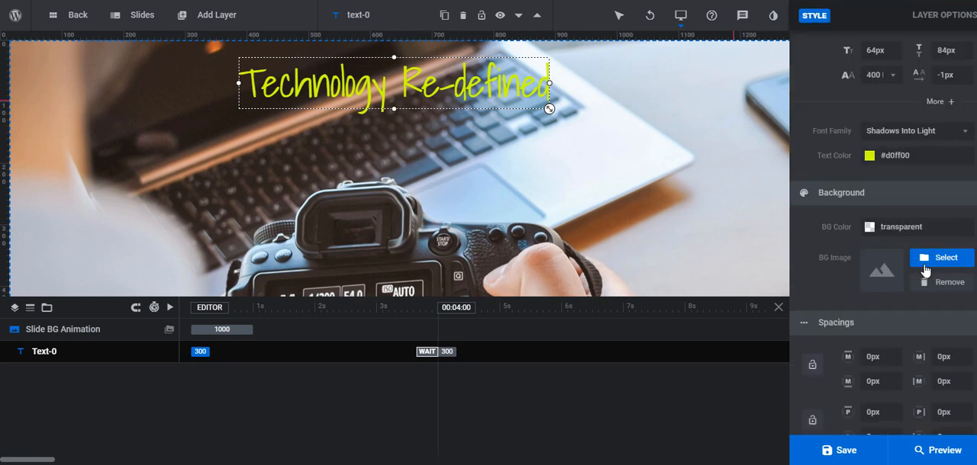
{"action": "scroll", "coordinate": [923, 269], "scroll_direction": "down", "scroll_amount": 3}
{"action": "scroll", "coordinate": [924, 269], "scroll_direction": "up", "scroll_amount": 6}
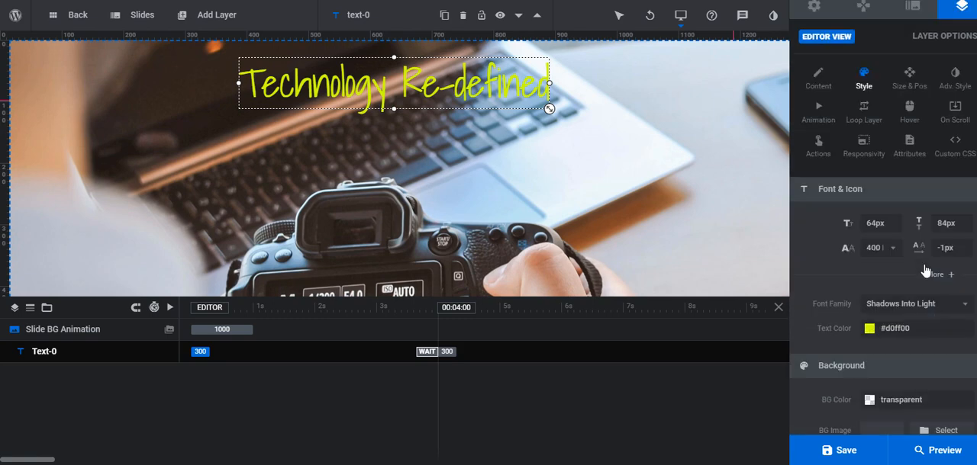
{"action": "scroll", "coordinate": [925, 268], "scroll_direction": "up", "scroll_amount": 1}
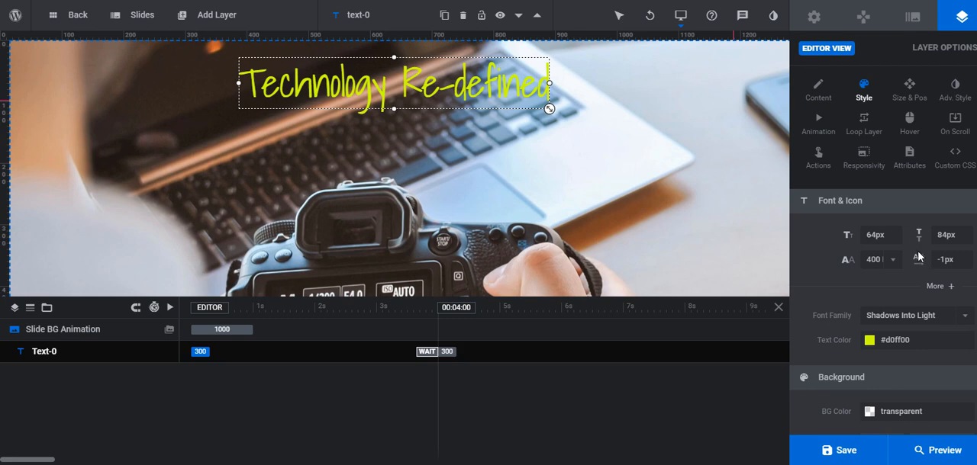
{"action": "left_click", "coordinate": [909, 90]}
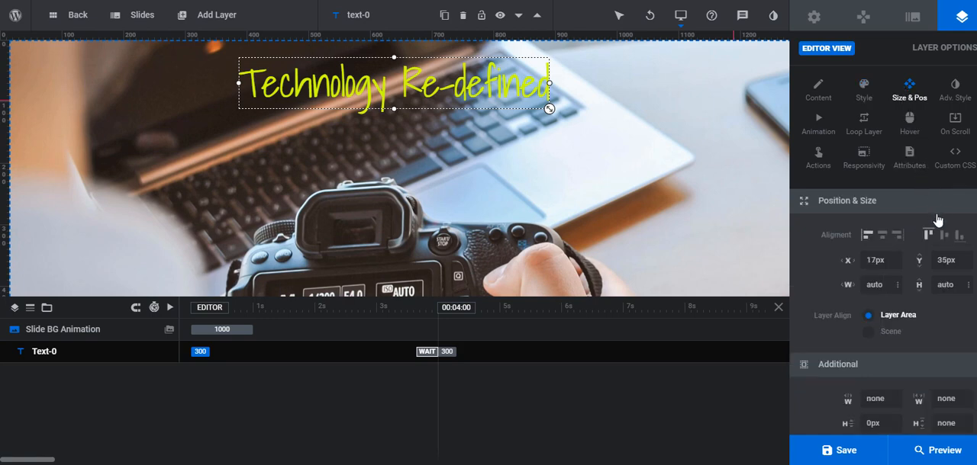
{"action": "left_click", "coordinate": [882, 237]}
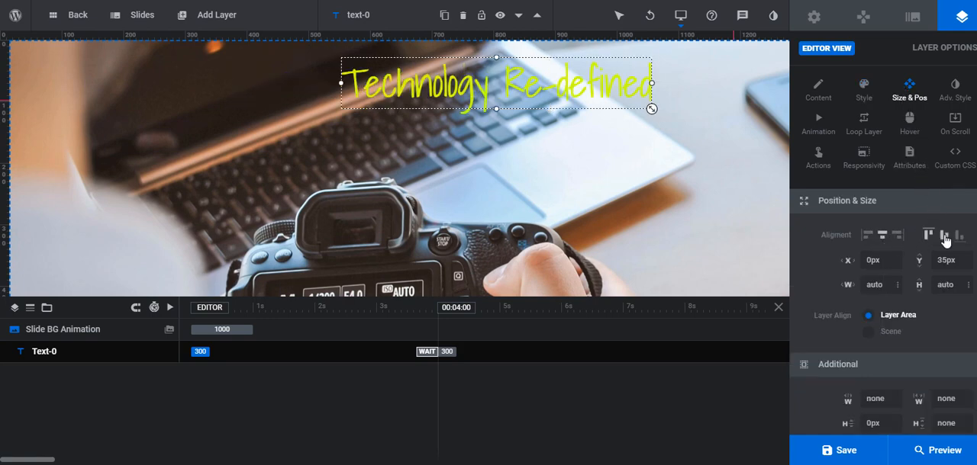
Set the headline's vertical alignment to middle and move it into the slide's upper-left area
{"action": "left_click", "coordinate": [945, 240]}
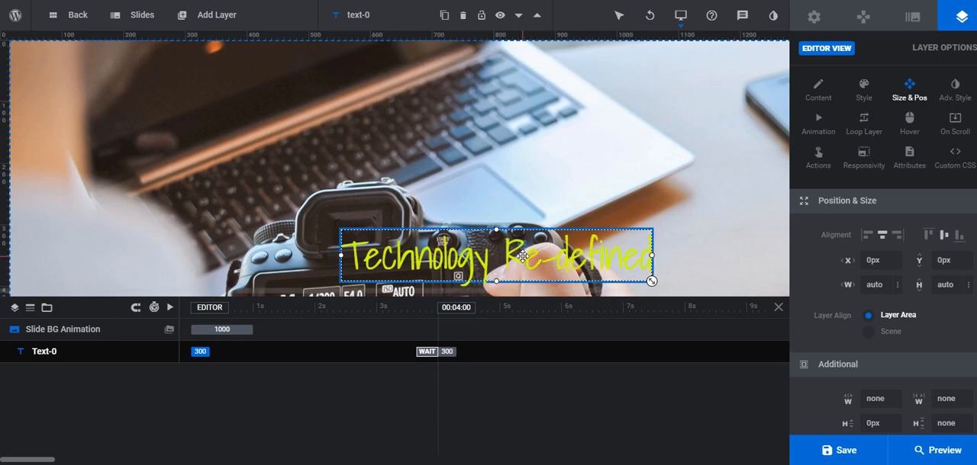
{"action": "left_click_drag", "start_coordinate": [532, 264], "coordinate": [278, 88]}
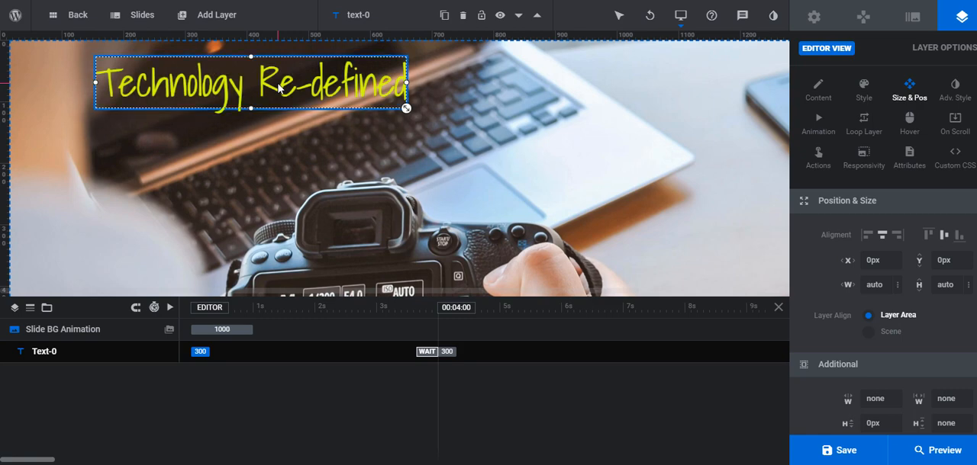
Give the headline layer a near-black #0c0c0c background color at 44% opacity
{"action": "left_click", "coordinate": [865, 88]}
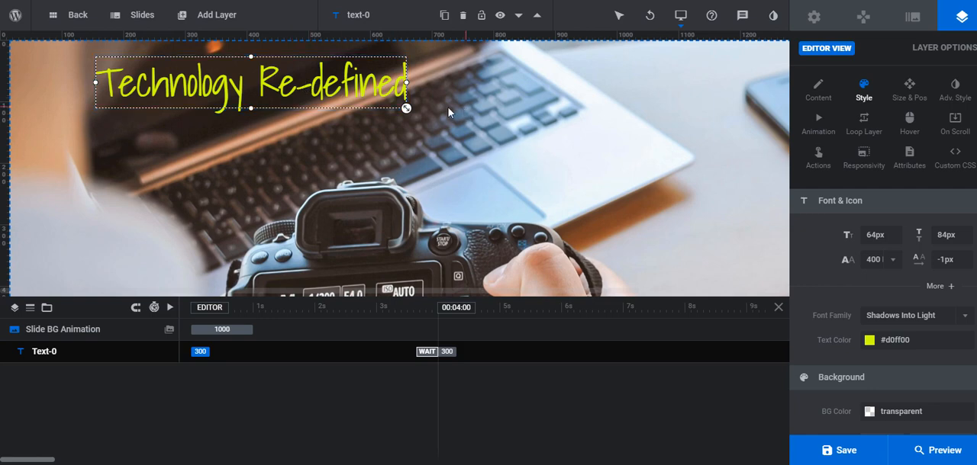
{"action": "double_click", "coordinate": [936, 419]}
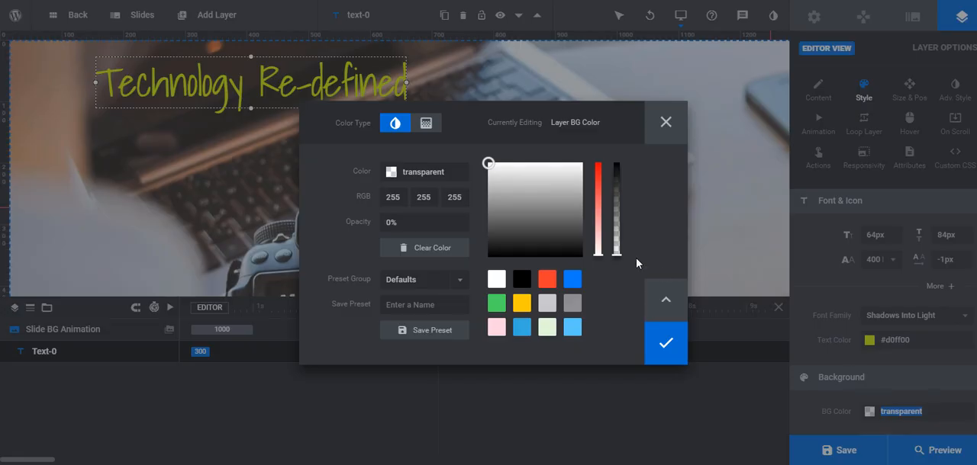
{"action": "left_click_drag", "start_coordinate": [493, 218], "coordinate": [492, 253]}
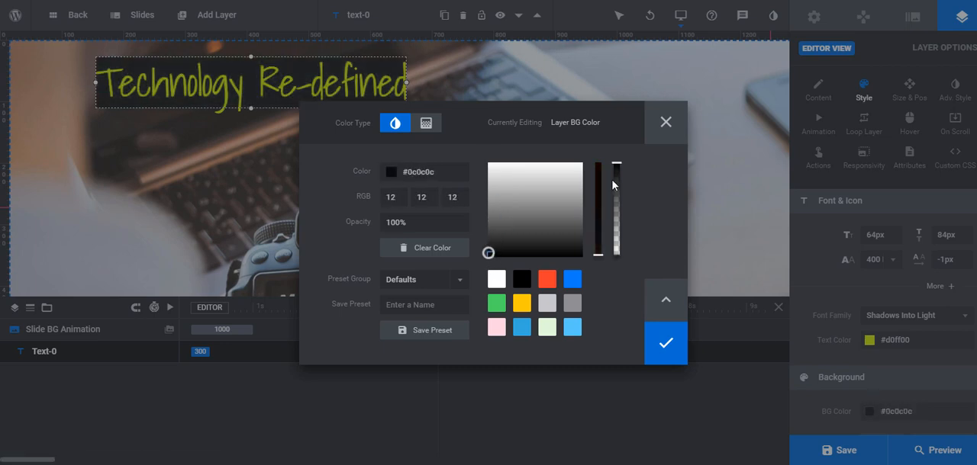
{"action": "left_click_drag", "start_coordinate": [616, 163], "coordinate": [627, 218]}
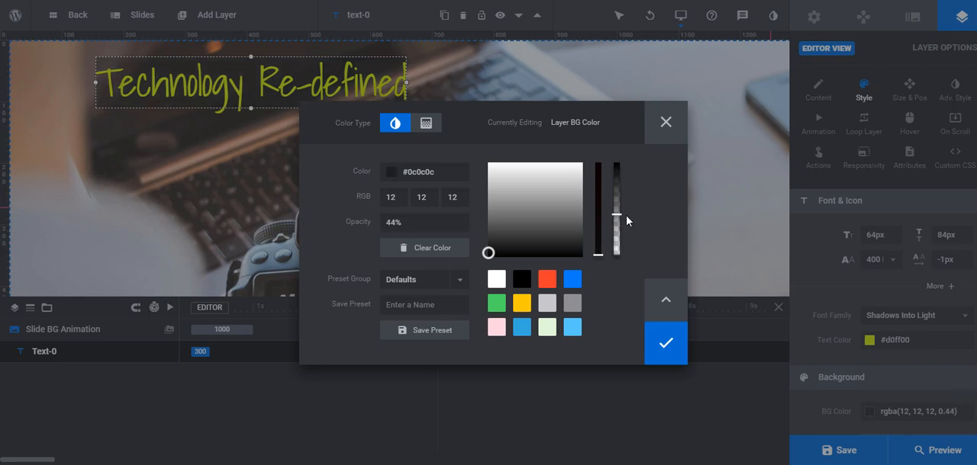
{"action": "left_click", "coordinate": [665, 343]}
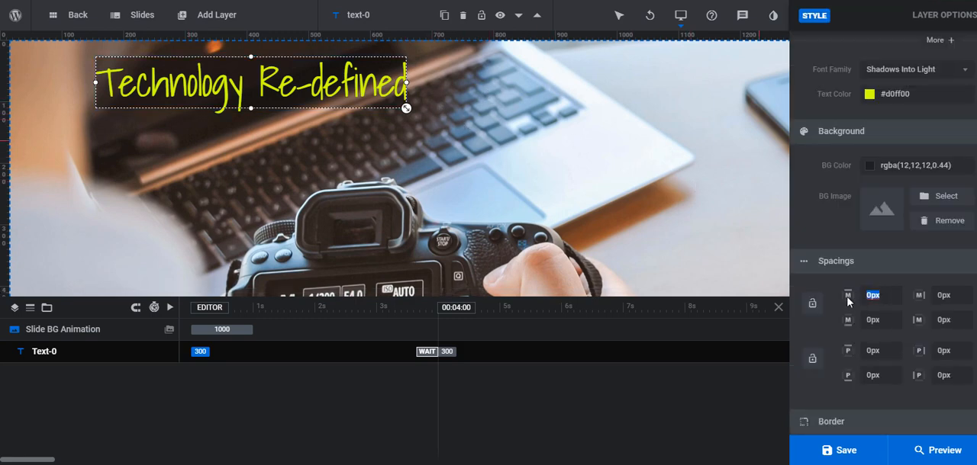
Set the headline layer's padding to 10px on all four sides and shift the layer slightly to the right
{"action": "left_click", "coordinate": [867, 351]}
{"action": "left_click", "coordinate": [937, 350]}
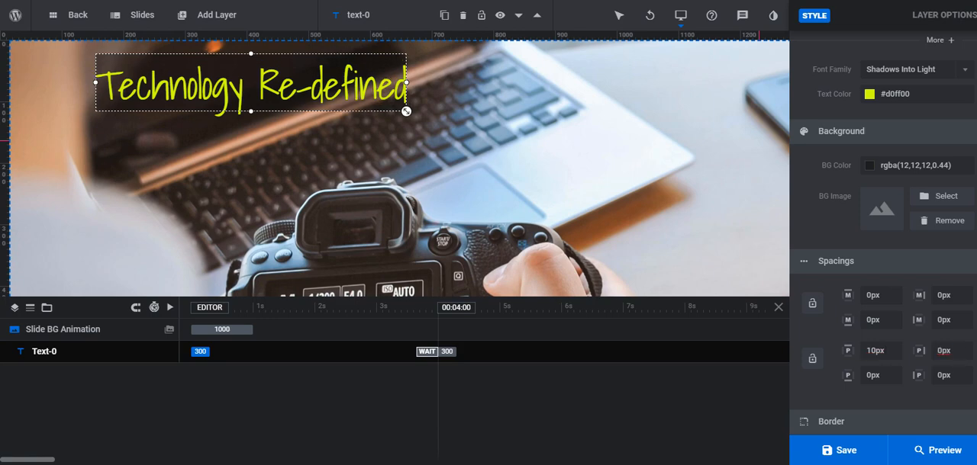
{"action": "left_click", "coordinate": [867, 375]}
{"action": "type", "text": "1"}
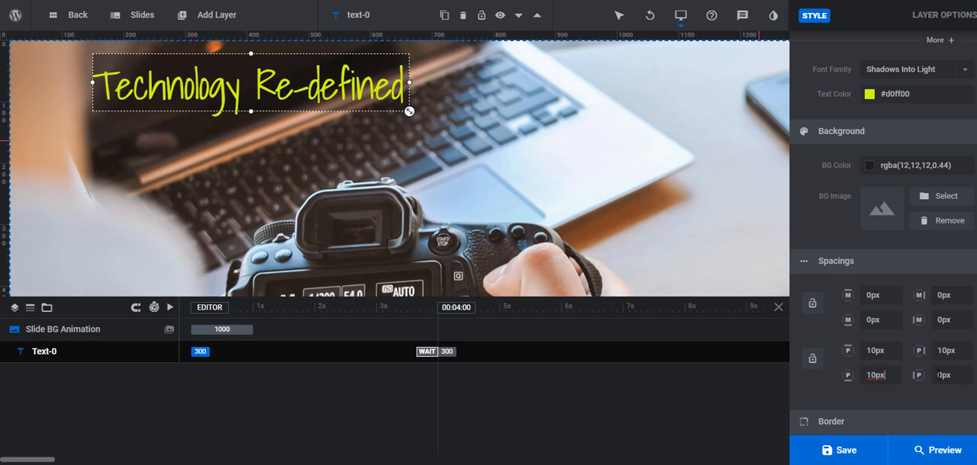
{"action": "key", "text": "Tab"}
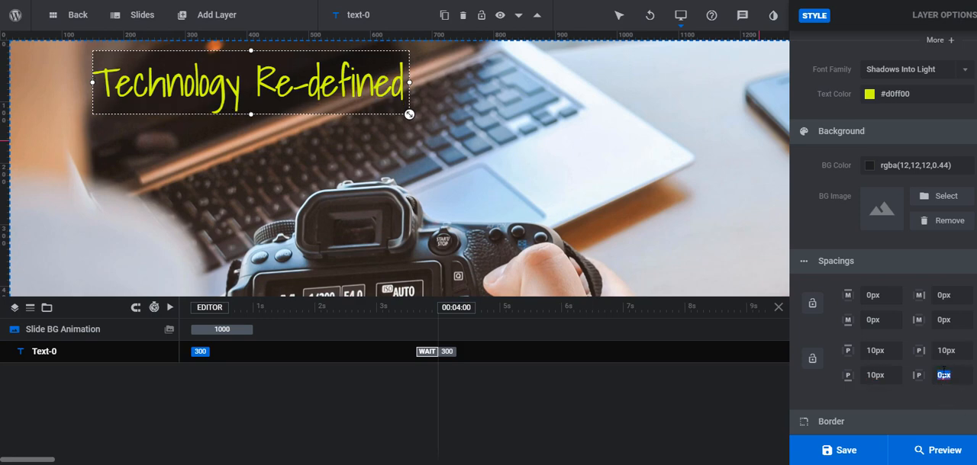
{"action": "type", "text": "1"}
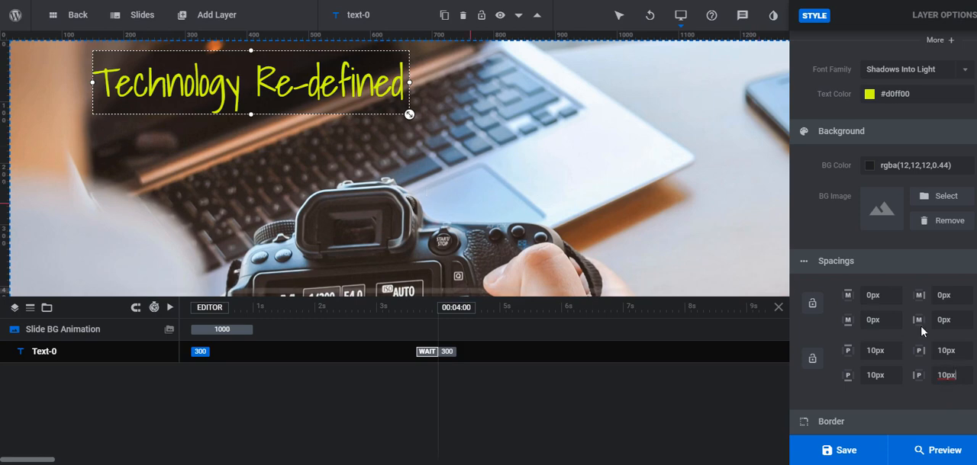
{"action": "key", "text": "Escape"}
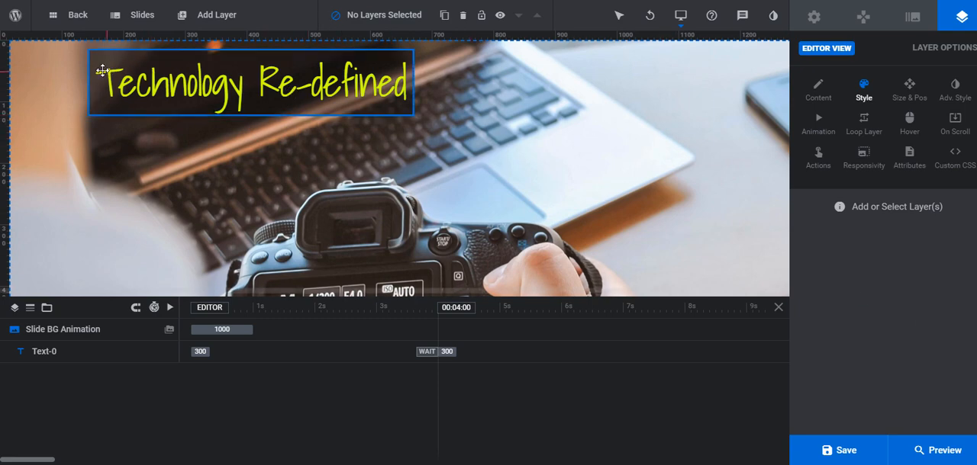
{"action": "left_click", "coordinate": [269, 84]}
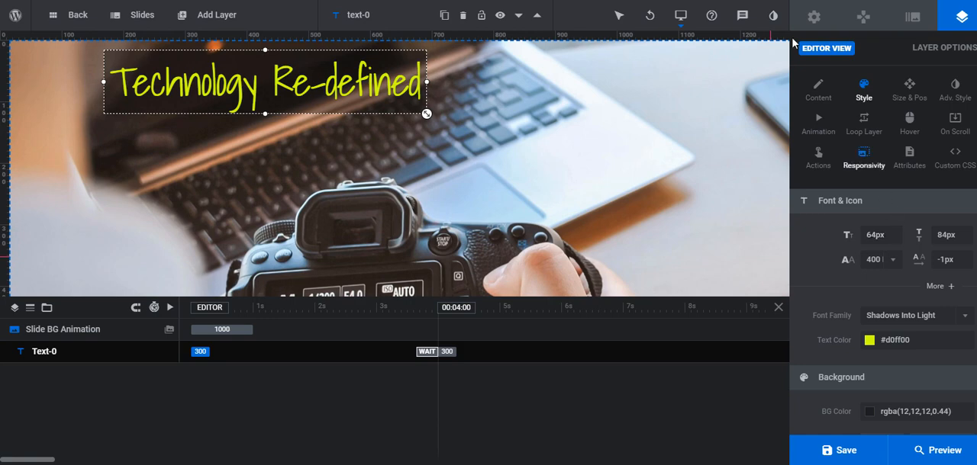
Try the slide transitions for the headline's In animation and apply Long Slide from Left
{"action": "left_click", "coordinate": [818, 125]}
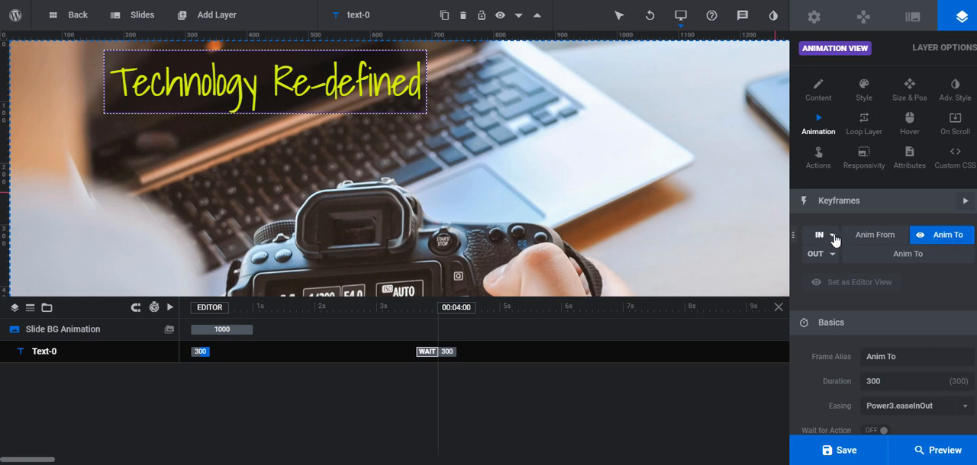
{"action": "left_click", "coordinate": [835, 241]}
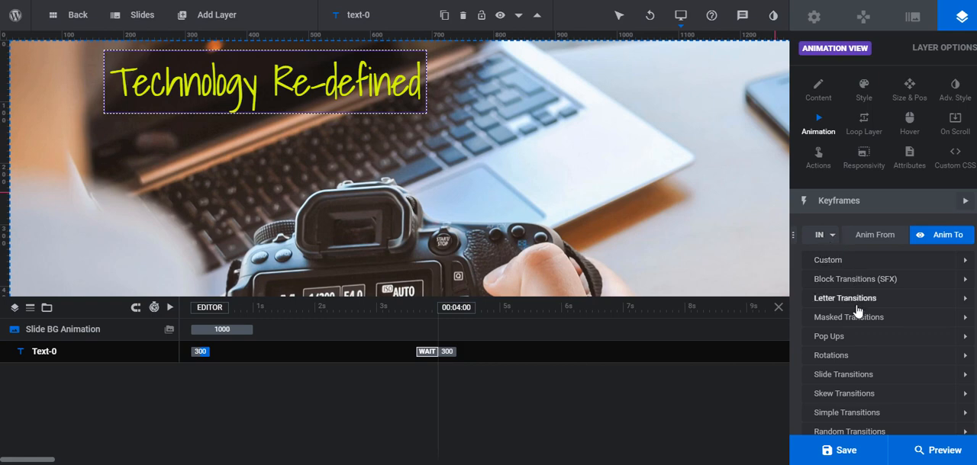
{"action": "scroll", "coordinate": [856, 305], "scroll_direction": "down", "scroll_amount": 3}
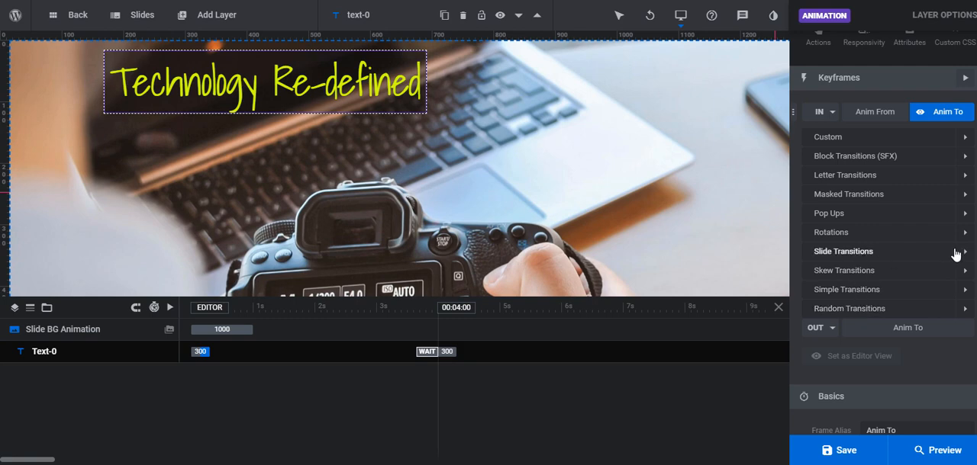
{"action": "scroll", "coordinate": [912, 244], "scroll_direction": "down", "scroll_amount": 5}
{"action": "scroll", "coordinate": [908, 243], "scroll_direction": "up", "scroll_amount": 5}
{"action": "left_click", "coordinate": [966, 257]}
{"action": "left_click", "coordinate": [952, 272]}
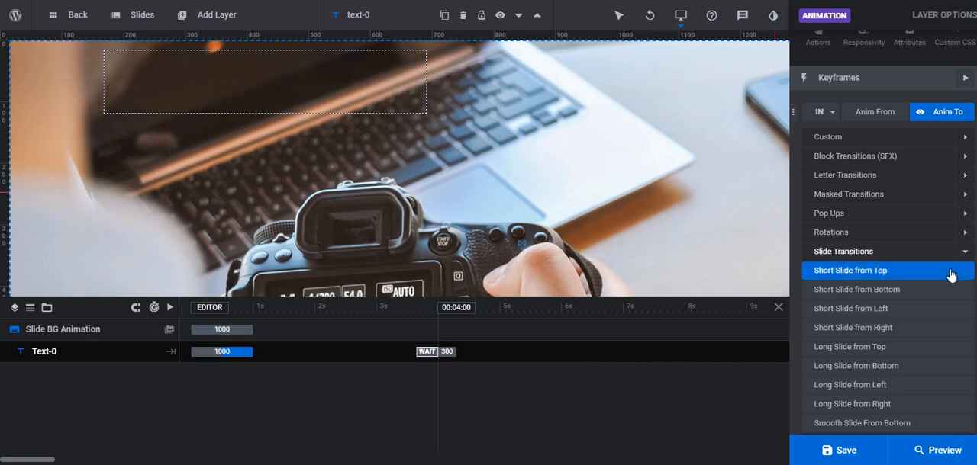
{"action": "left_click", "coordinate": [945, 291]}
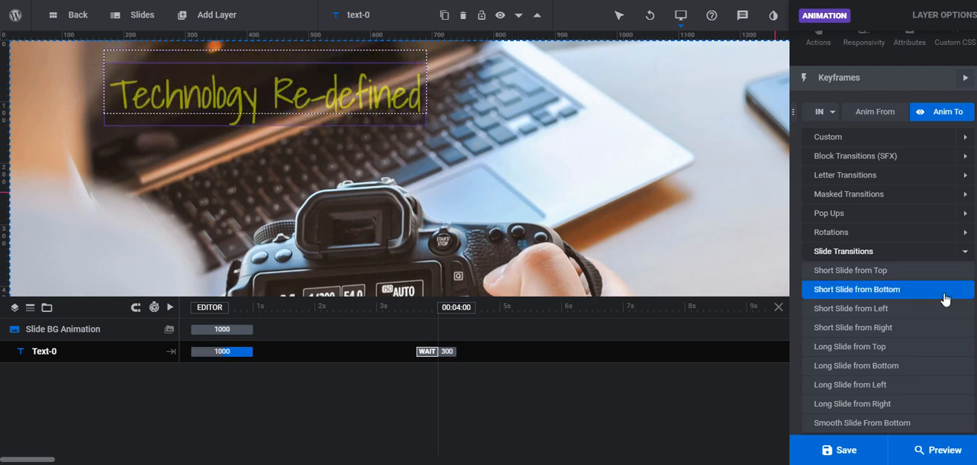
{"action": "left_click", "coordinate": [934, 273]}
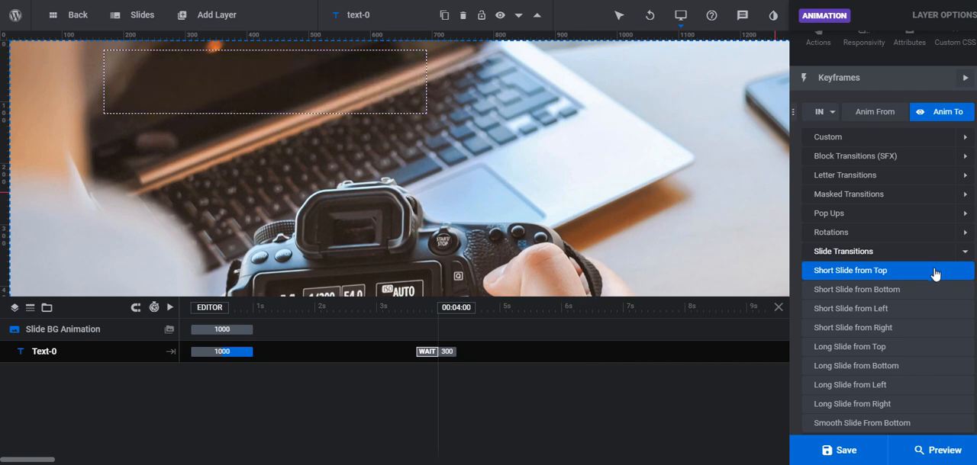
{"action": "left_click", "coordinate": [925, 309]}
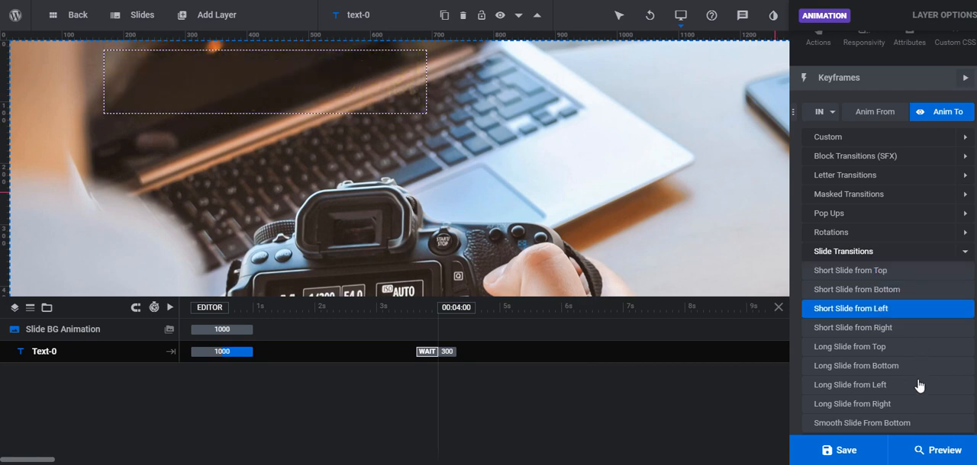
{"action": "left_click", "coordinate": [918, 386]}
{"action": "left_click", "coordinate": [890, 391]}
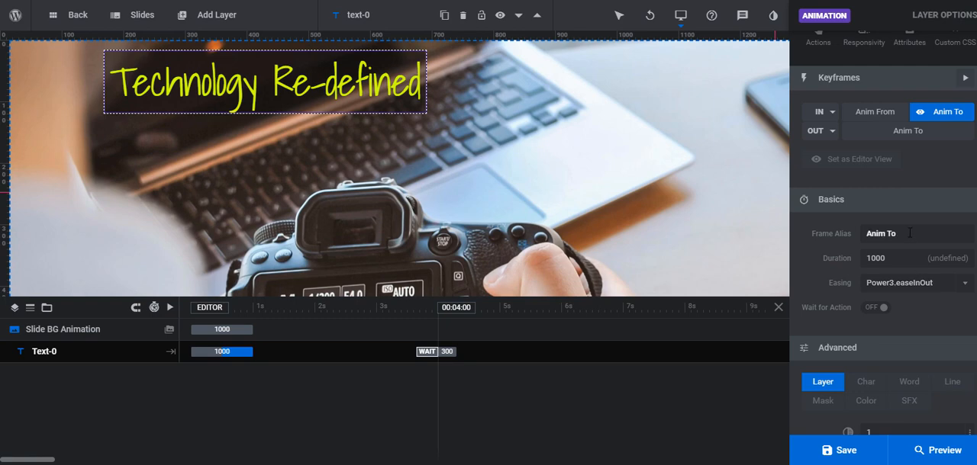
{"action": "left_click", "coordinate": [832, 113]}
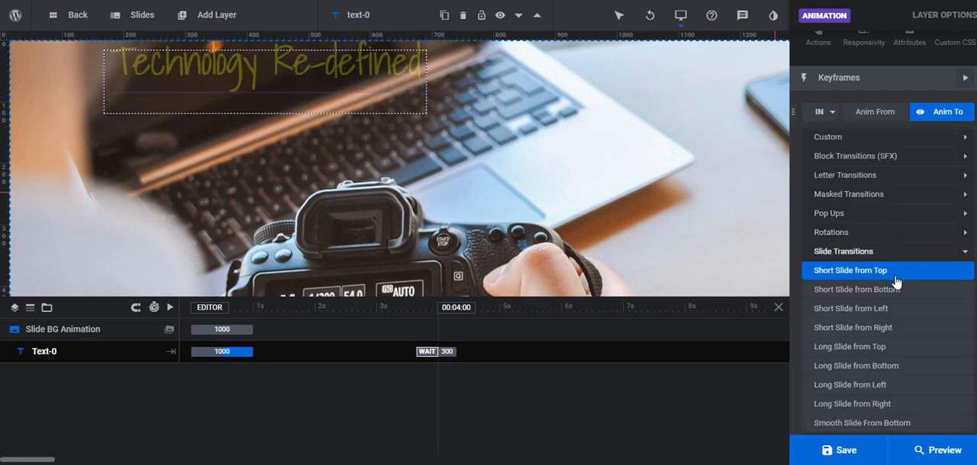
{"action": "left_click", "coordinate": [877, 385]}
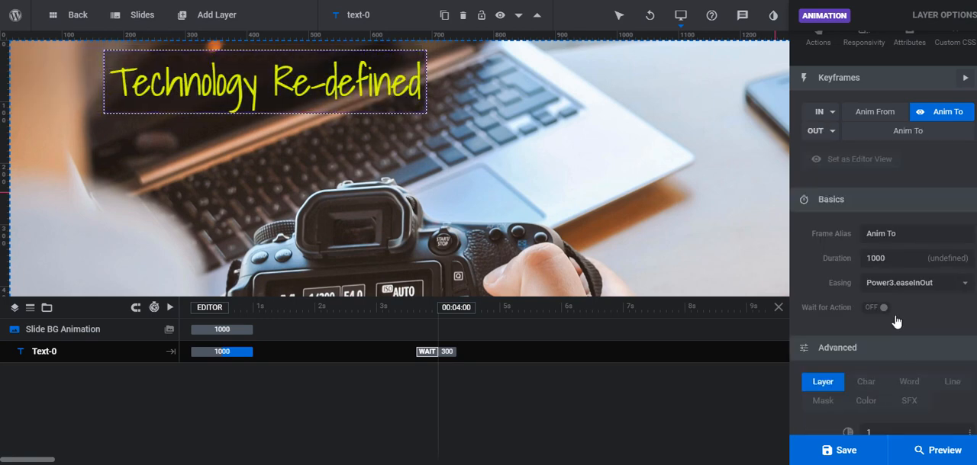
Set the headline's In animation duration to 1500, save the slider, and reload the website page to check it
{"action": "scroll", "coordinate": [894, 320], "scroll_direction": "down", "scroll_amount": 2}
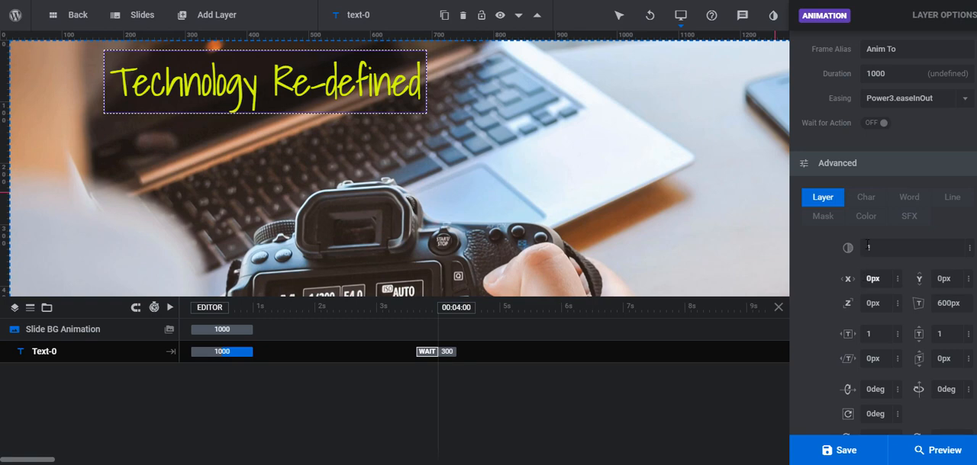
{"action": "scroll", "coordinate": [874, 197], "scroll_direction": "up", "scroll_amount": 2}
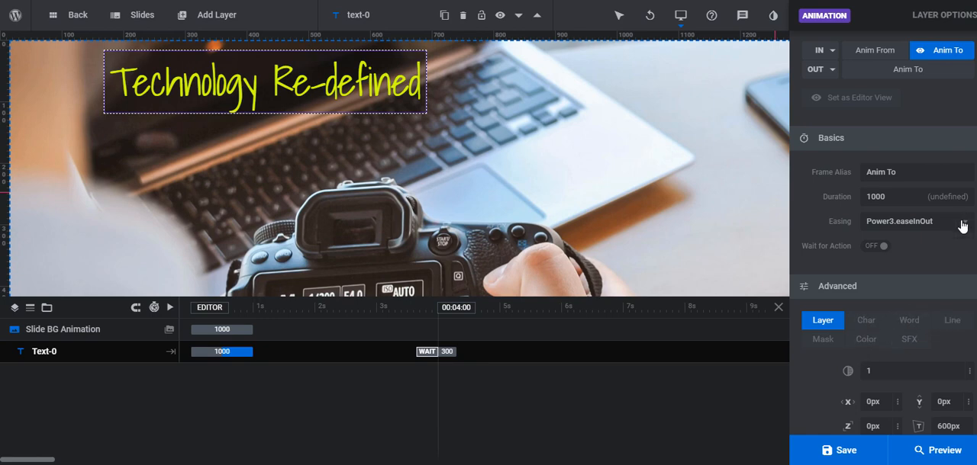
{"action": "double_click", "coordinate": [876, 197]}
{"action": "left_click", "coordinate": [888, 197]}
{"action": "left_click", "coordinate": [831, 450]}
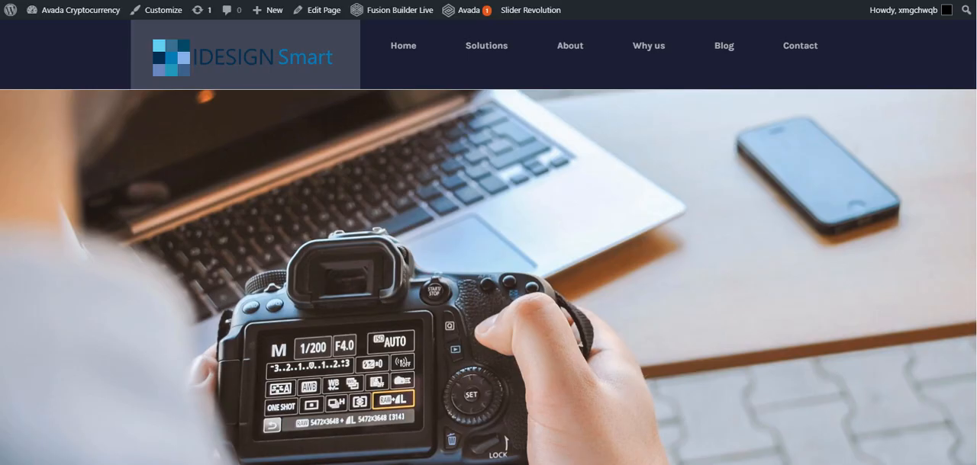
{"action": "key", "text": "F5"}
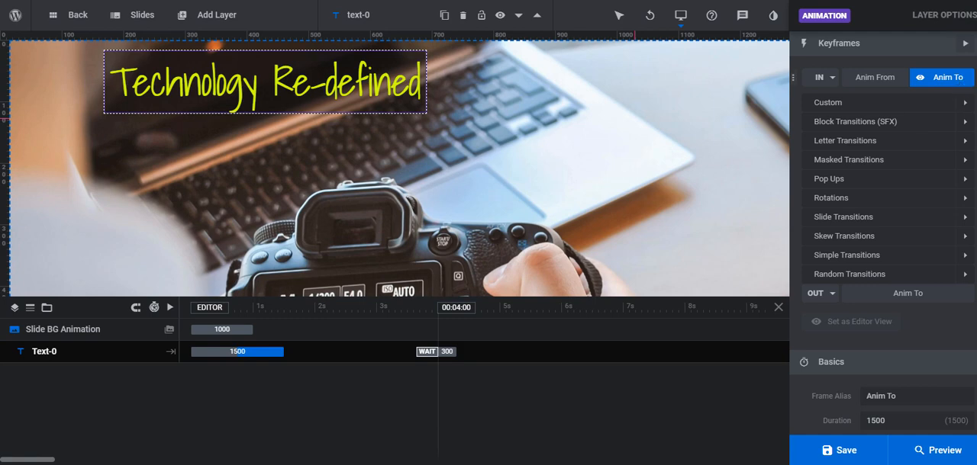
Apply the Letter Flip Cycle transition as the headline's In animation and save the slider
{"action": "left_click", "coordinate": [960, 105]}
{"action": "left_click", "coordinate": [960, 225]}
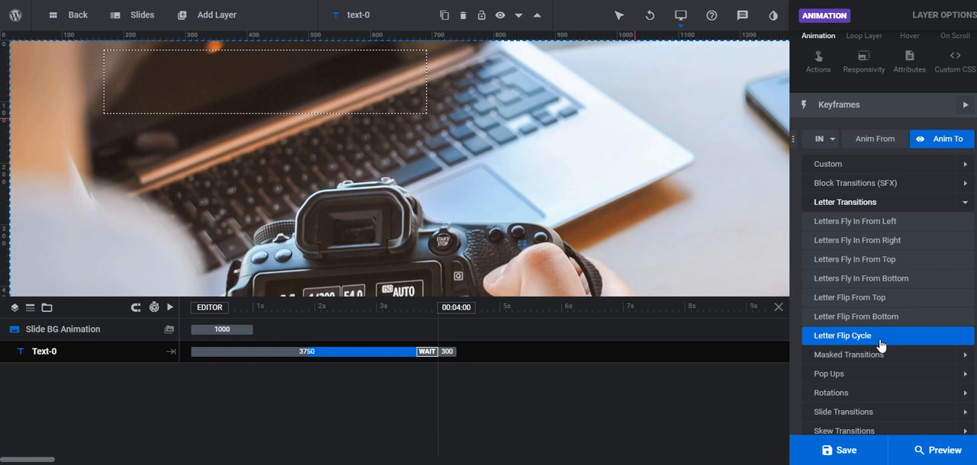
{"action": "left_click", "coordinate": [862, 336]}
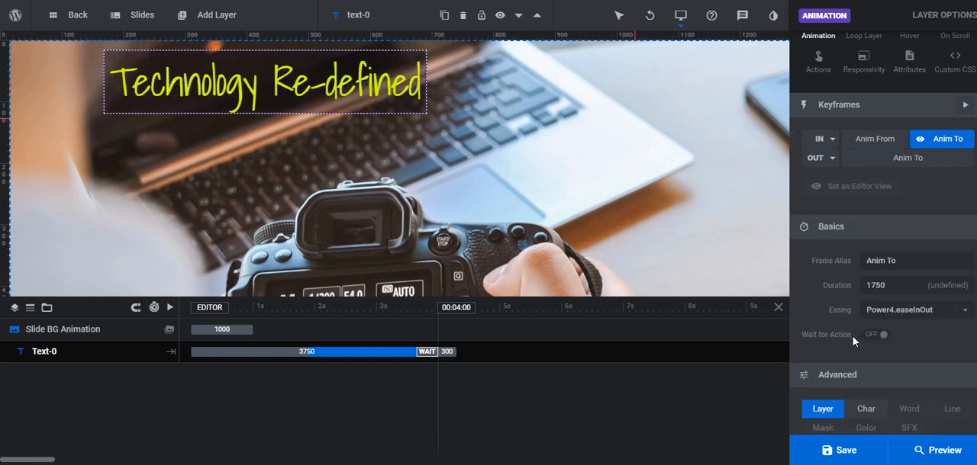
{"action": "left_click", "coordinate": [843, 454]}
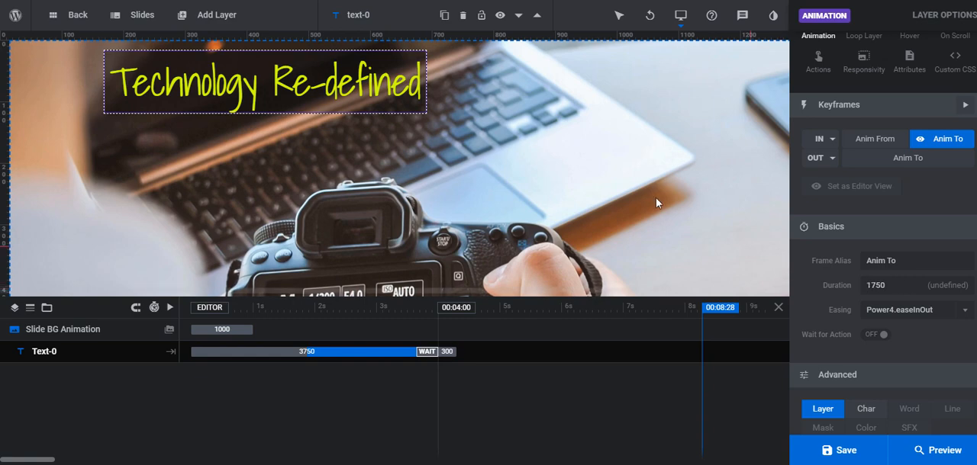
Add a quick-style content text layer and apply the uppercase Open Sans 13px, weight 400 style
{"action": "mouse_move", "coordinate": [219, 19]}
{"action": "mouse_move", "coordinate": [205, 45]}
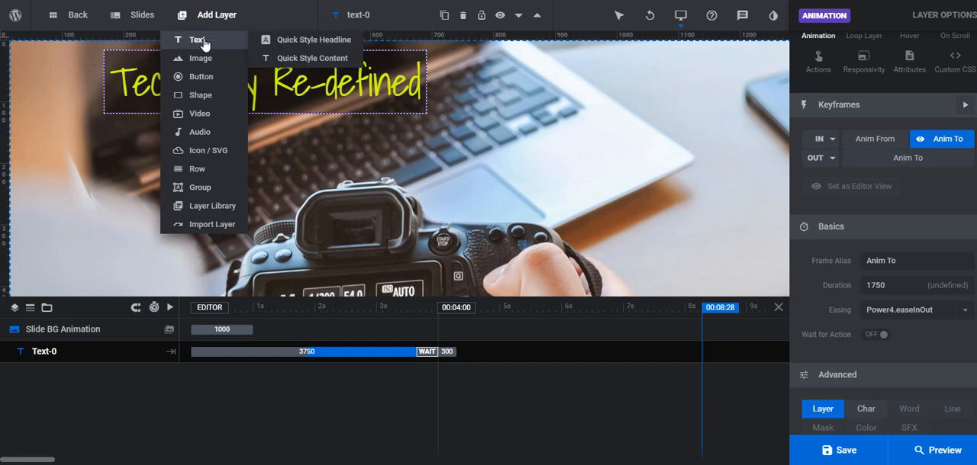
{"action": "left_click", "coordinate": [311, 60]}
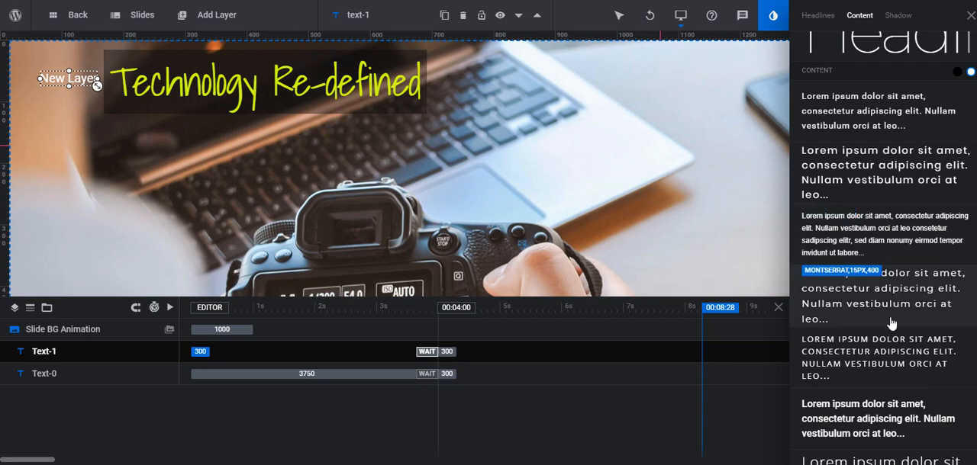
{"action": "scroll", "coordinate": [886, 404], "scroll_direction": "down", "scroll_amount": 3}
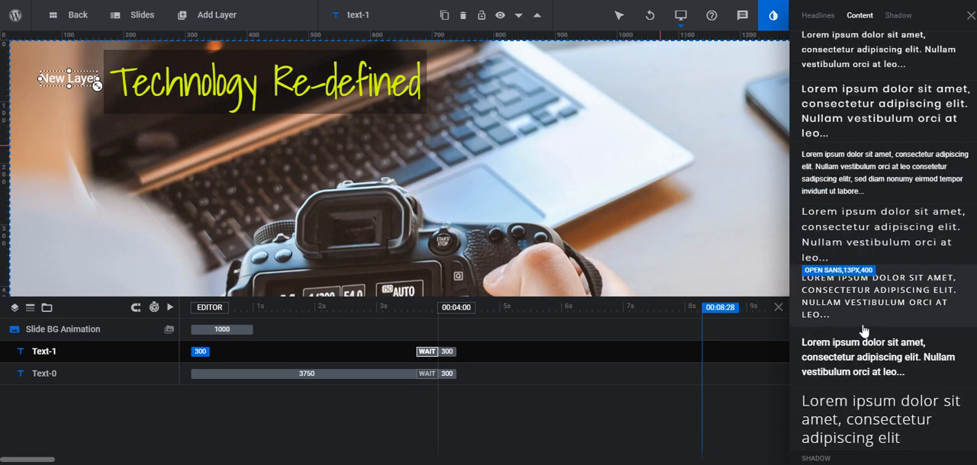
{"action": "scroll", "coordinate": [867, 328], "scroll_direction": "up", "scroll_amount": 4}
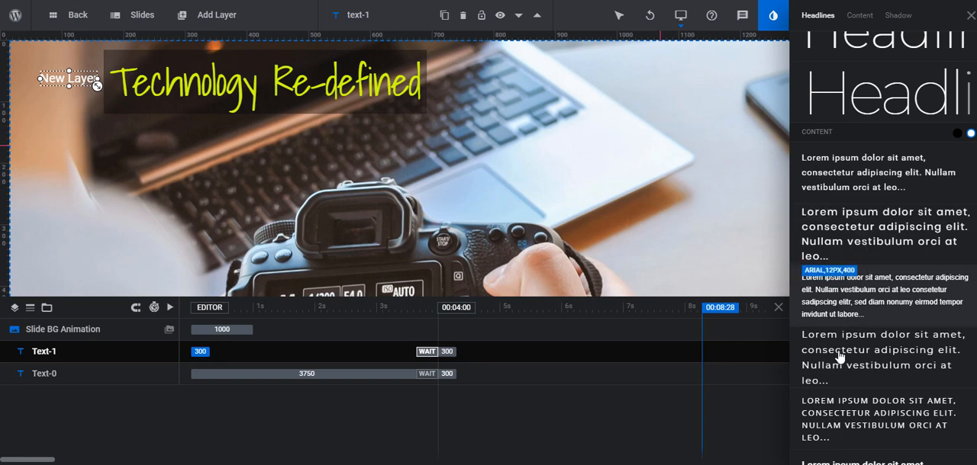
{"action": "left_click", "coordinate": [877, 419]}
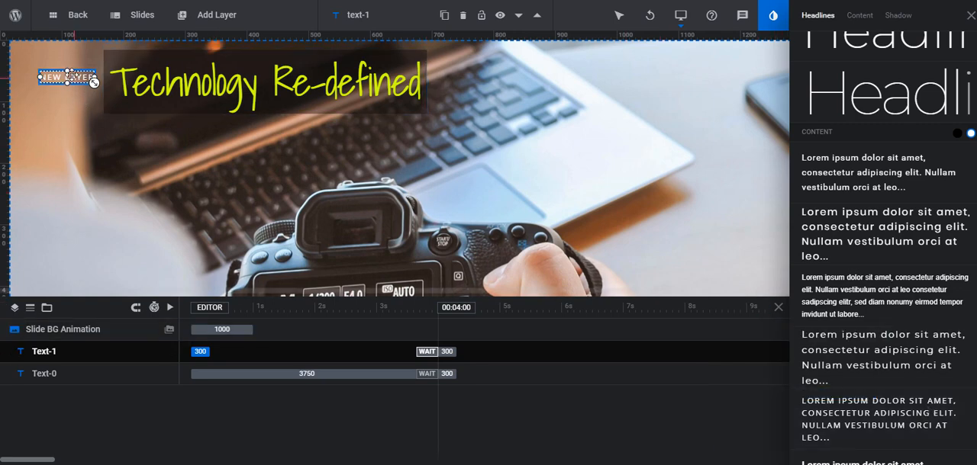
Try centre and middle alignment for the new text layer and move it directly beneath the Technology Re-defined headline
{"action": "left_click", "coordinate": [970, 15]}
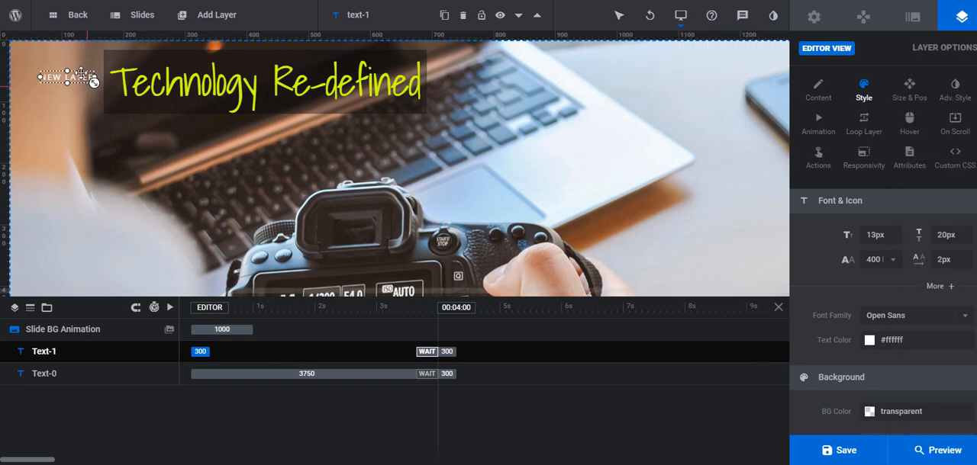
{"action": "left_click", "coordinate": [911, 88]}
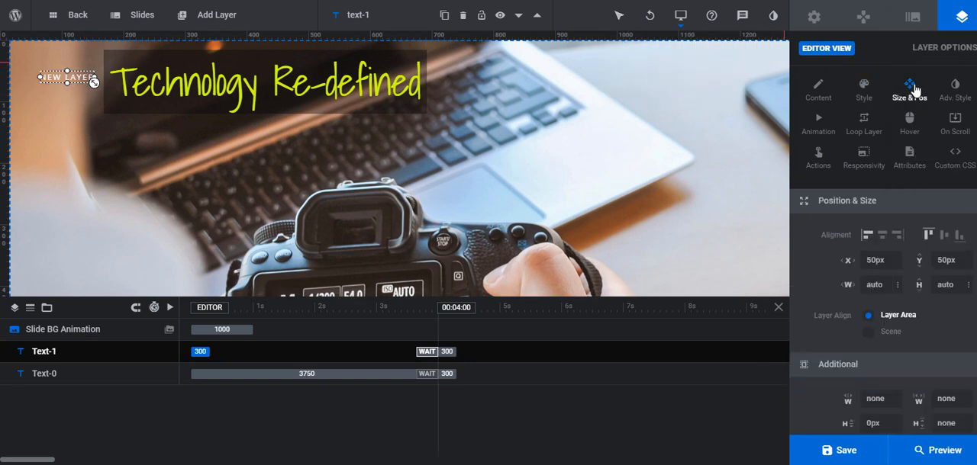
{"action": "left_click", "coordinate": [883, 237]}
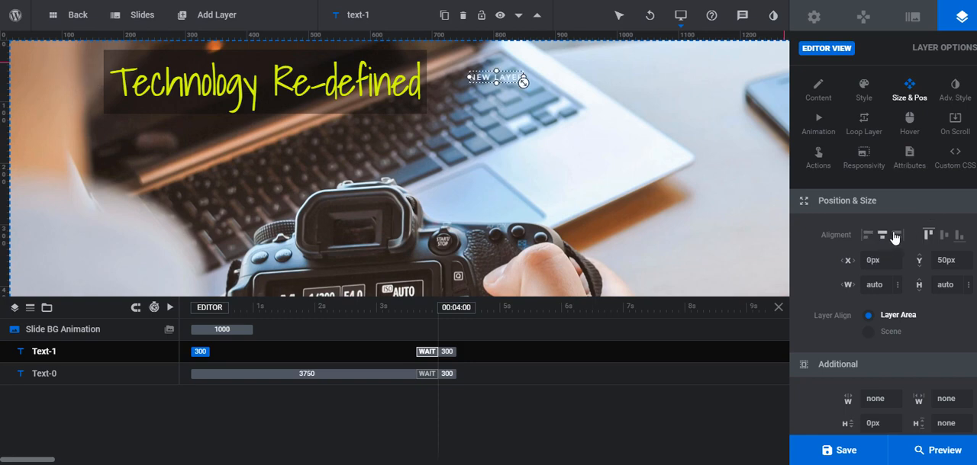
{"action": "left_click", "coordinate": [945, 237]}
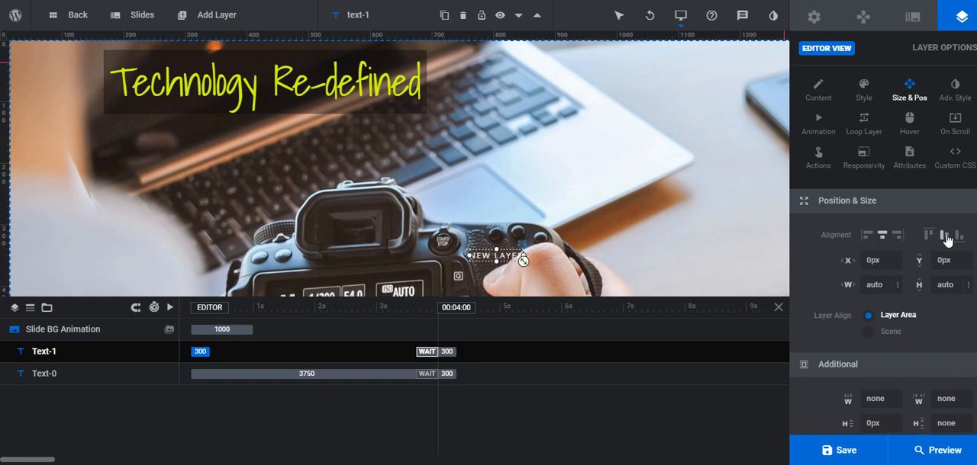
{"action": "left_click_drag", "start_coordinate": [489, 256], "coordinate": [139, 131]}
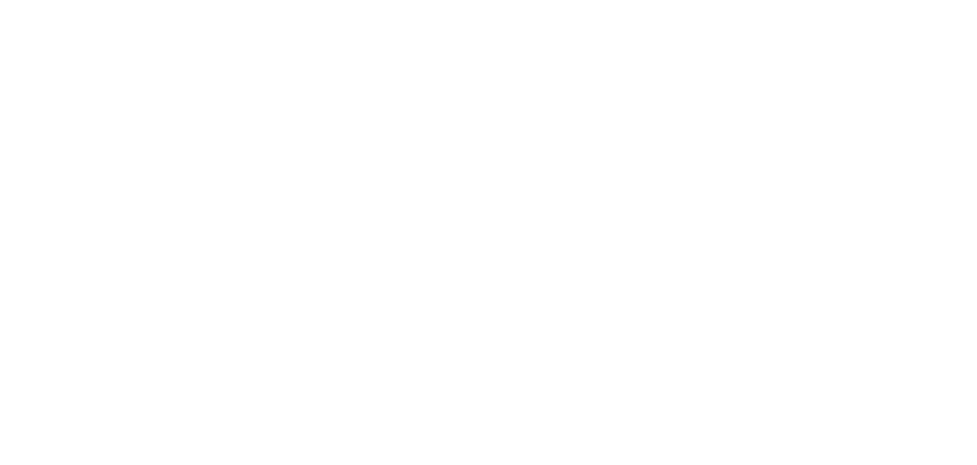
Search Google for lorem ipsum, open the Lorem Ipsum site and copy the first four lines of the "What is Lorem Ipsum?" paragraph
{"action": "type", "text": "lorem"}
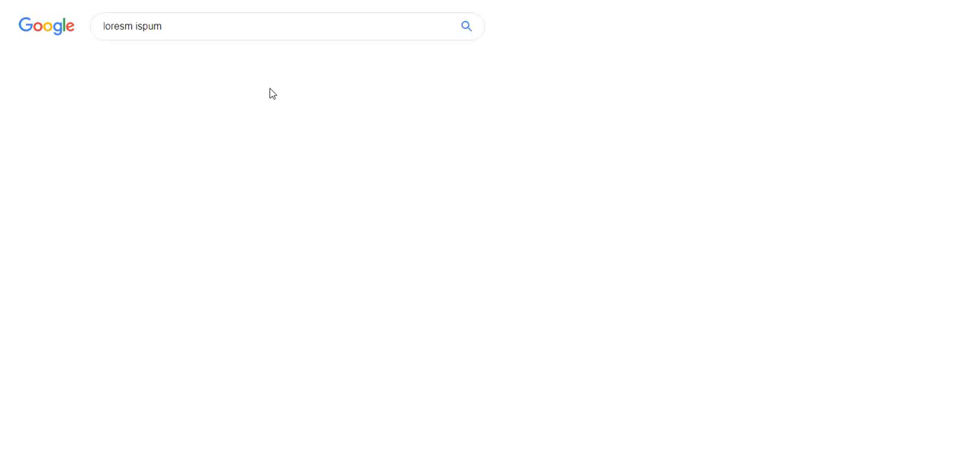
{"action": "left_click", "coordinate": [220, 160]}
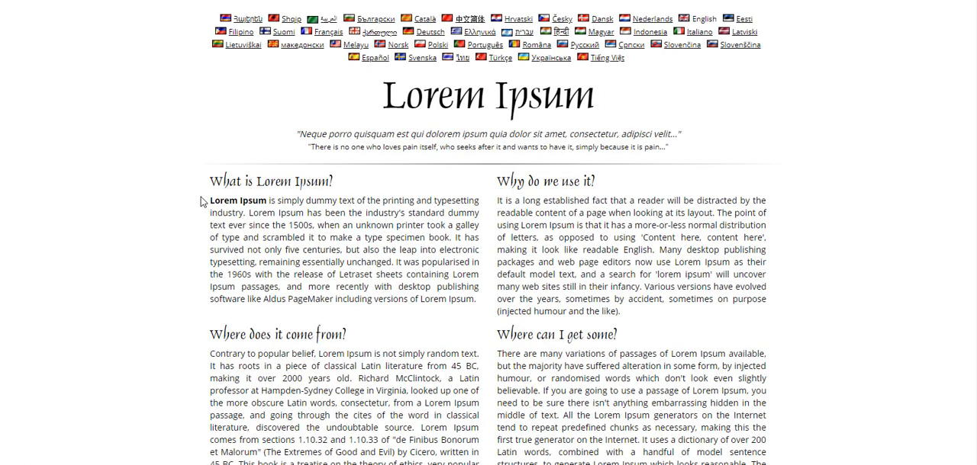
{"action": "left_click_drag", "start_coordinate": [210, 202], "coordinate": [479, 240]}
{"action": "right_click", "coordinate": [433, 226]}
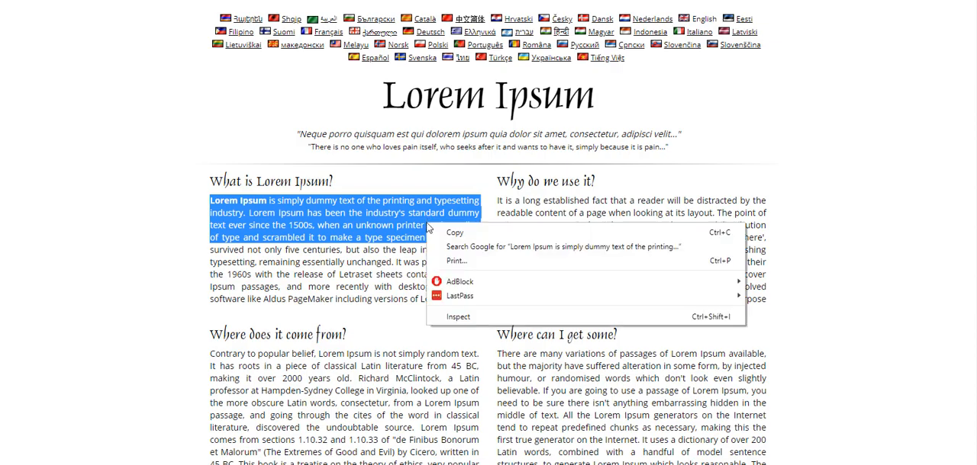
{"action": "left_click", "coordinate": [447, 232]}
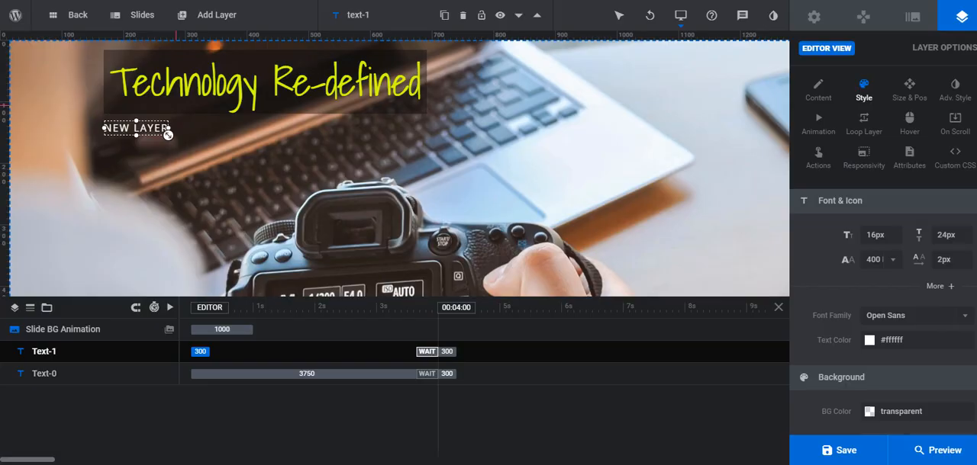
Replace the New Layer placeholder text in the slider's content layer with the copied Lorem Ipsum passage
{"action": "left_click", "coordinate": [818, 93]}
{"action": "left_click_drag", "start_coordinate": [871, 267], "coordinate": [760, 243]}
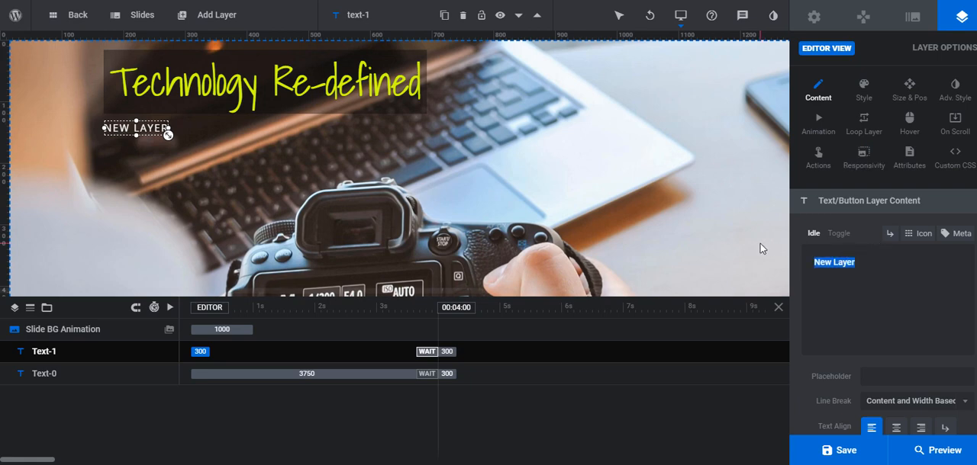
{"action": "key", "text": "ctrl+v"}
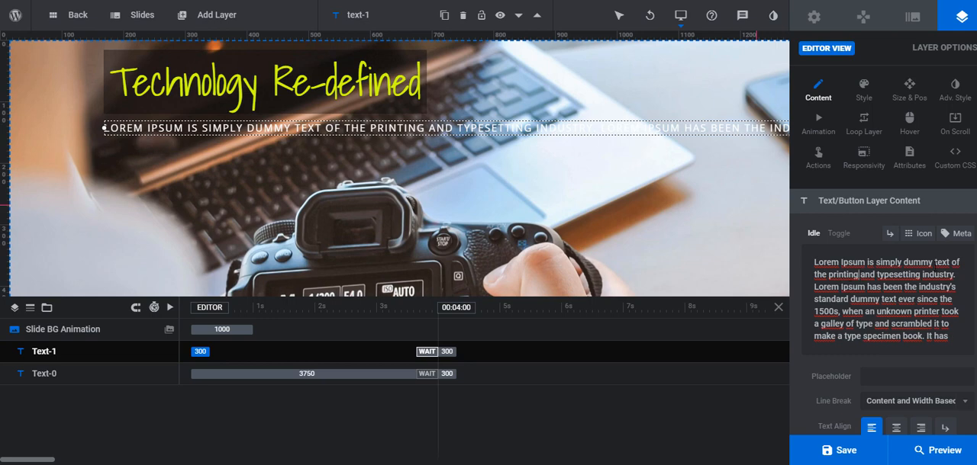
Insert <br> line breaks in the content text after "text of the printing" and after "Lorem Ipsum has been"
{"action": "type", "text": "<br"}
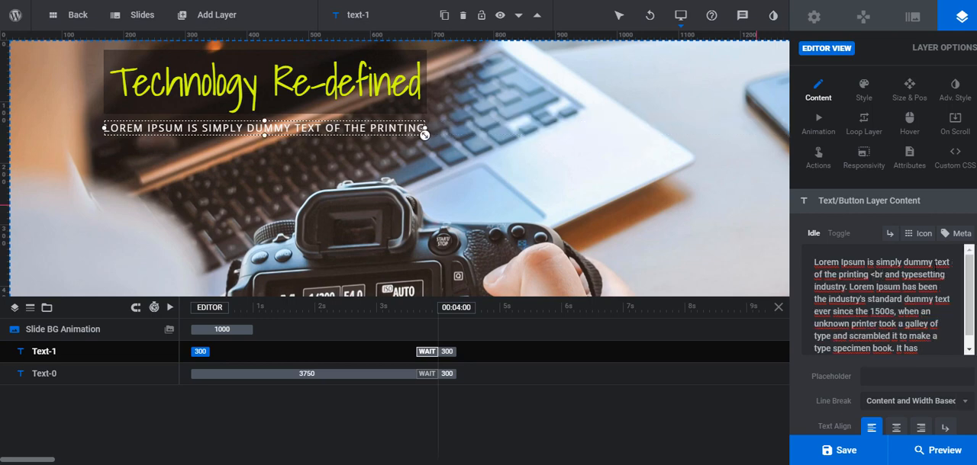
{"action": "type", "text": ">"}
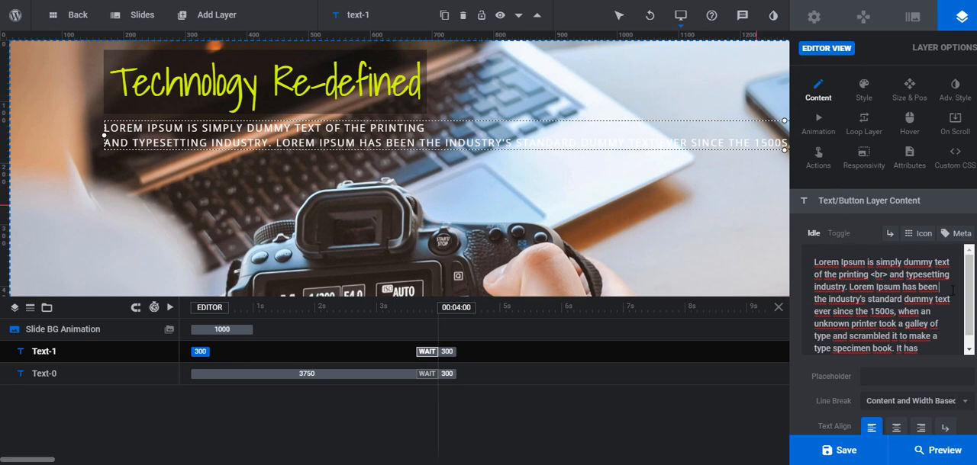
{"action": "type", "text": "<br"}
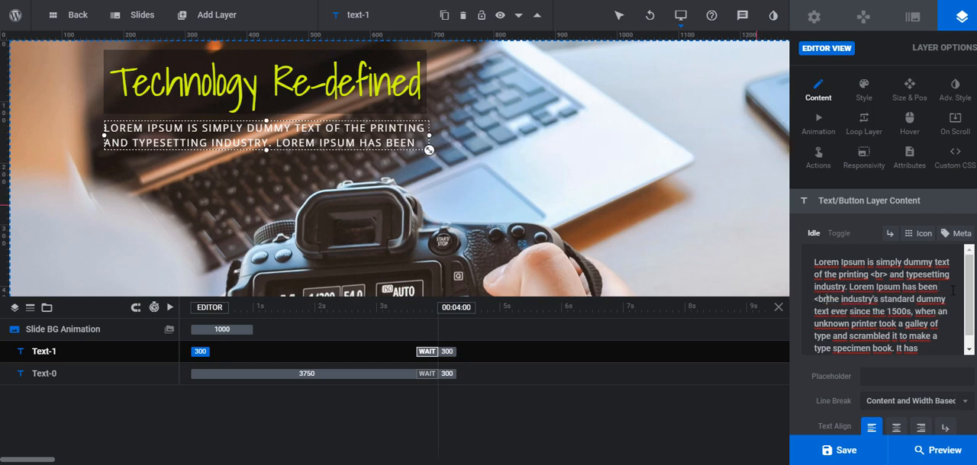
{"action": "type", "text": "?"}
{"action": "key", "text": "BackSpace"}
{"action": "type", "text": ">"}
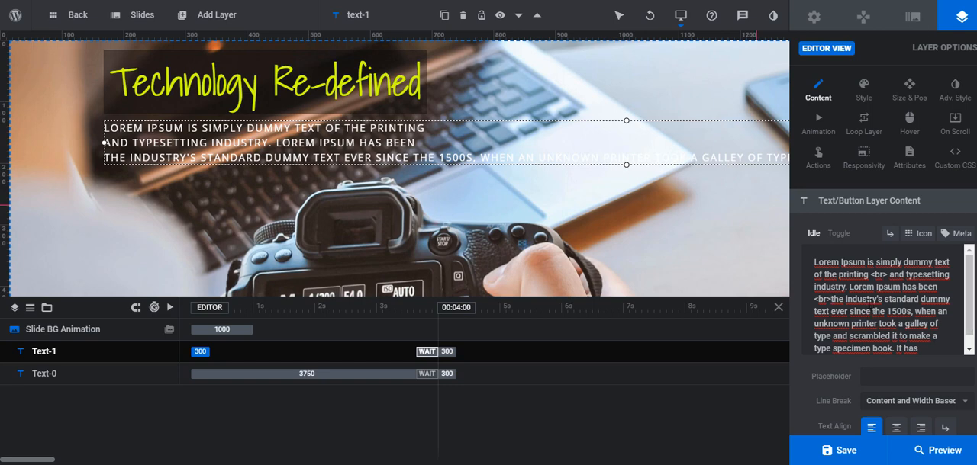
Insert <br> line breaks after "ever since" and "took a galley", and delete the trailing "It has" from the content text
{"action": "left_click", "coordinate": [871, 305]}
{"action": "type", "text": "<br>"}
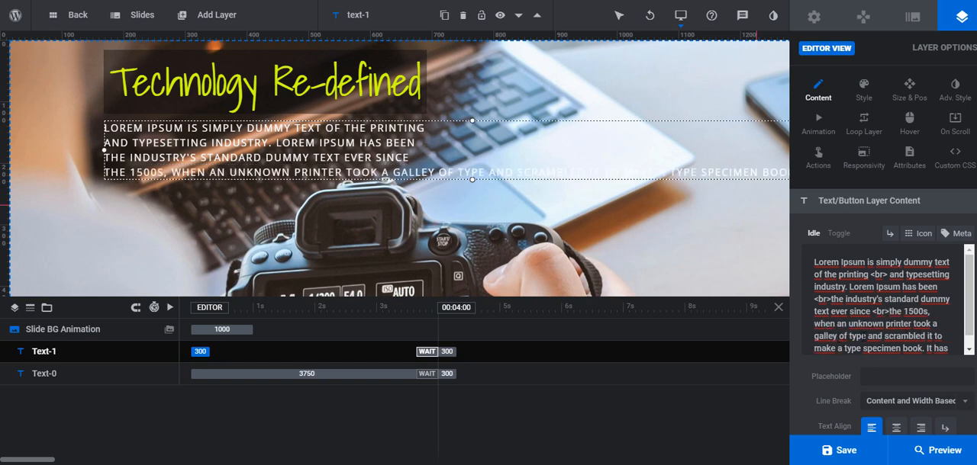
{"action": "type", "text": "<br>"}
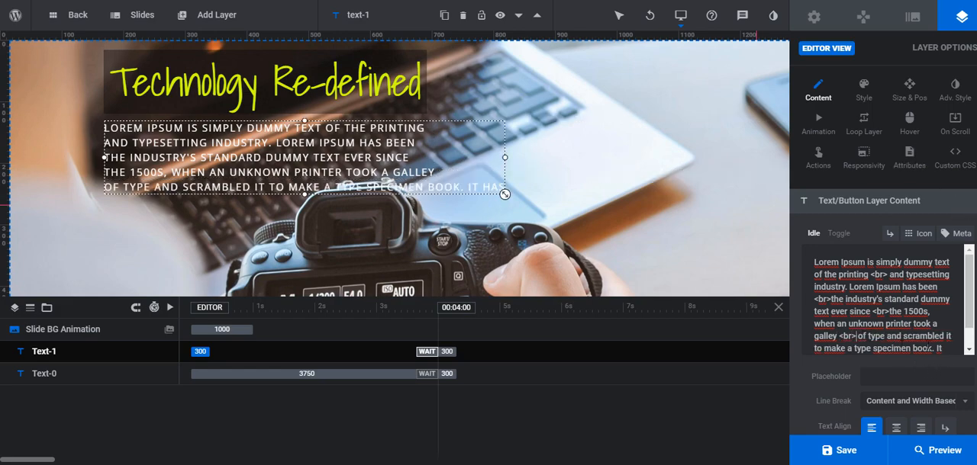
{"action": "key", "text": "ctrl+shift+End"}
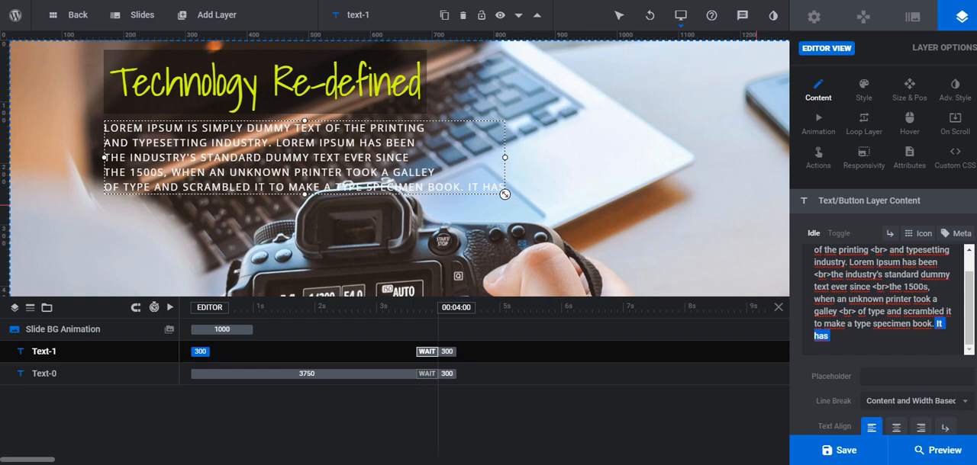
{"action": "key", "text": "BackSpace"}
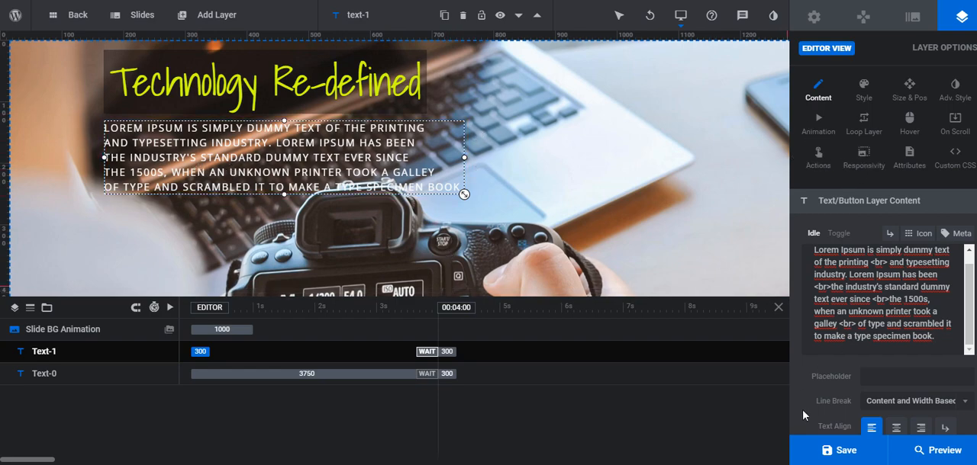
Keep <rs-layer> as the content text's wrapping tag and move the text block back directly beneath the headline
{"action": "scroll", "coordinate": [802, 412], "scroll_direction": "down", "scroll_amount": 1}
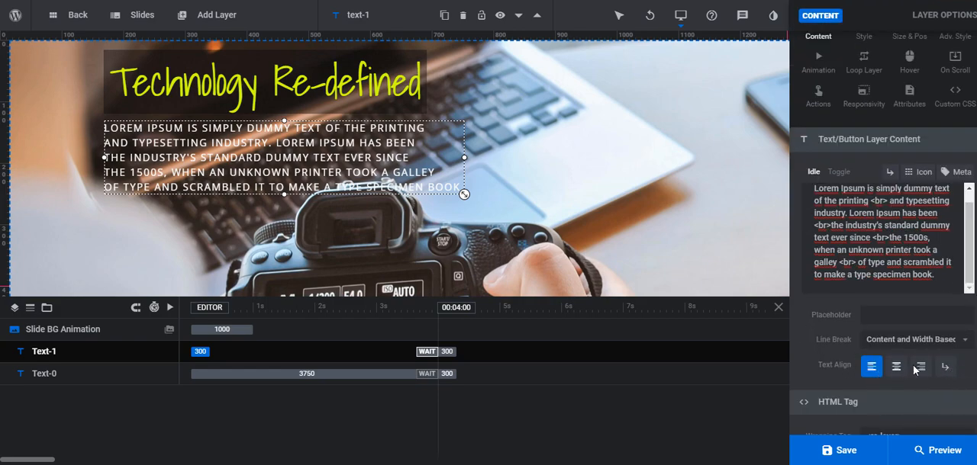
{"action": "scroll", "coordinate": [927, 374], "scroll_direction": "down", "scroll_amount": 1}
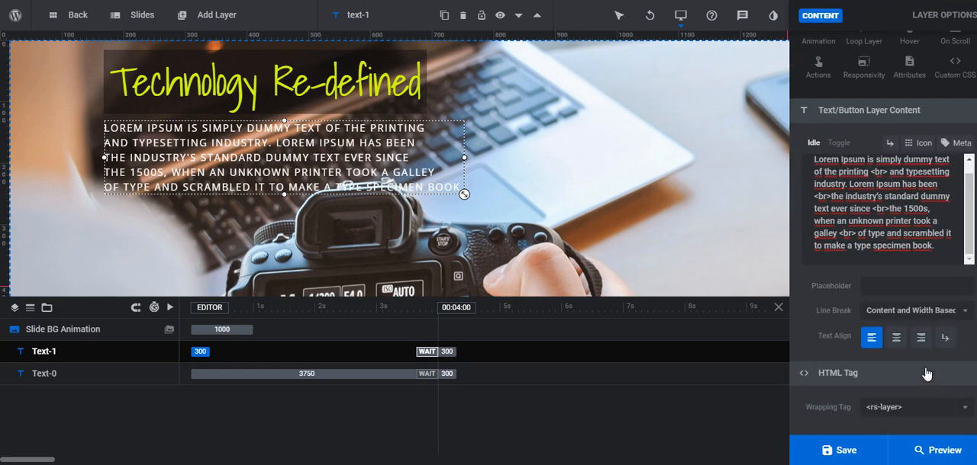
{"action": "left_click", "coordinate": [935, 411]}
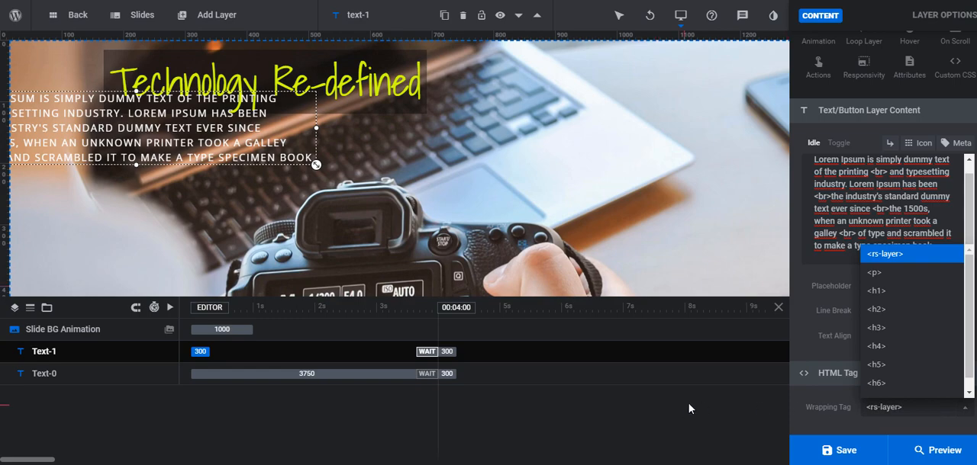
{"action": "left_click", "coordinate": [918, 255]}
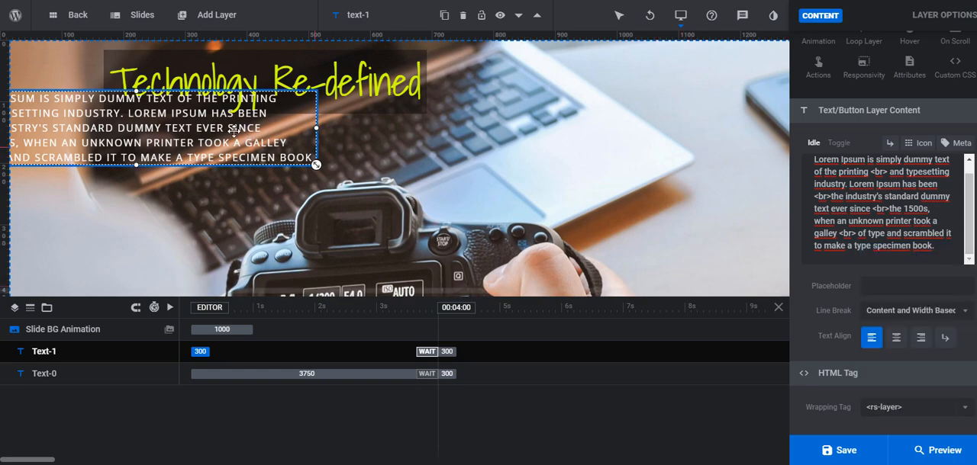
{"action": "left_click_drag", "start_coordinate": [195, 123], "coordinate": [341, 150]}
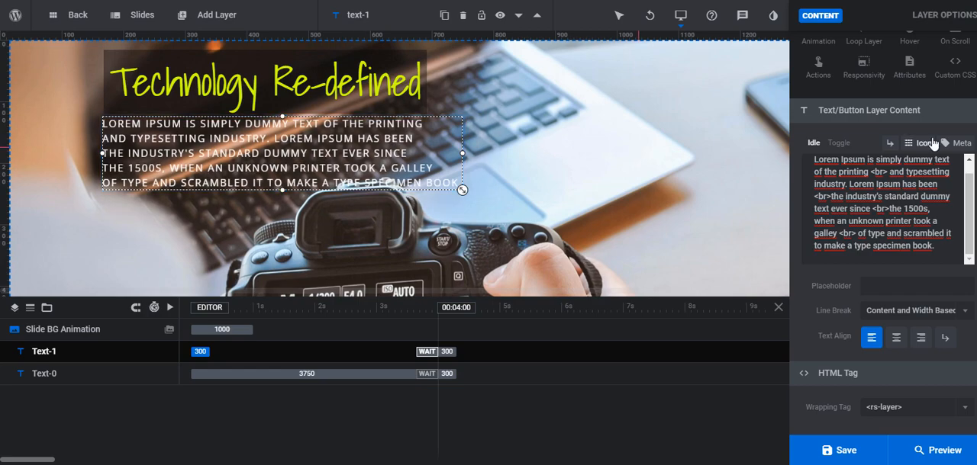
Try a yellow #ffcc00 background at 7% opacity for the content text layer
{"action": "scroll", "coordinate": [900, 197], "scroll_direction": "up", "scroll_amount": 1}
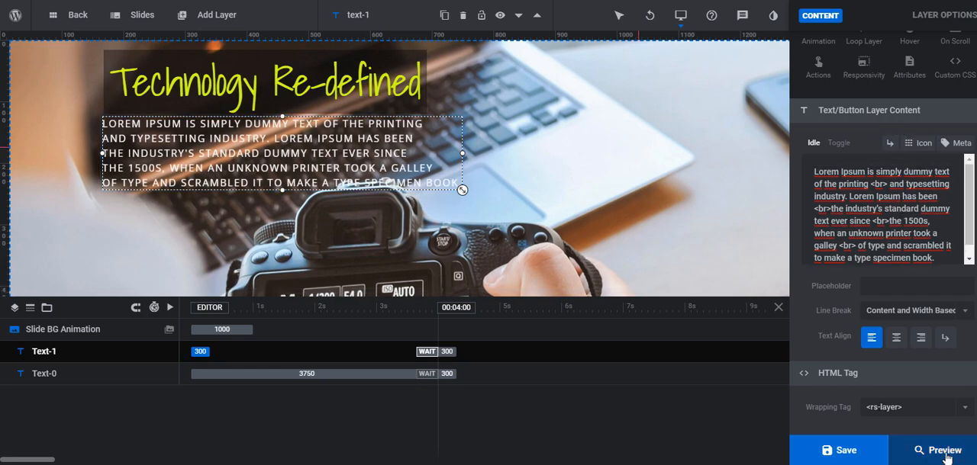
{"action": "scroll", "coordinate": [901, 211], "scroll_direction": "up", "scroll_amount": 2}
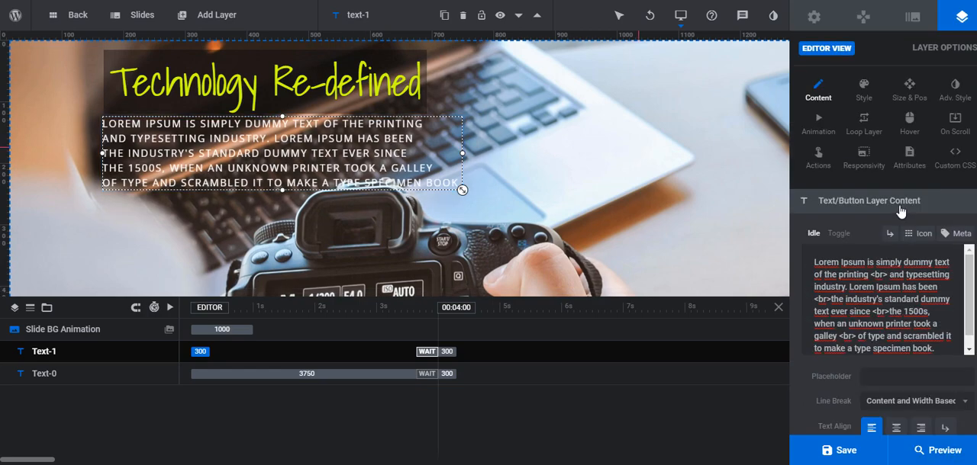
{"action": "left_click", "coordinate": [861, 92]}
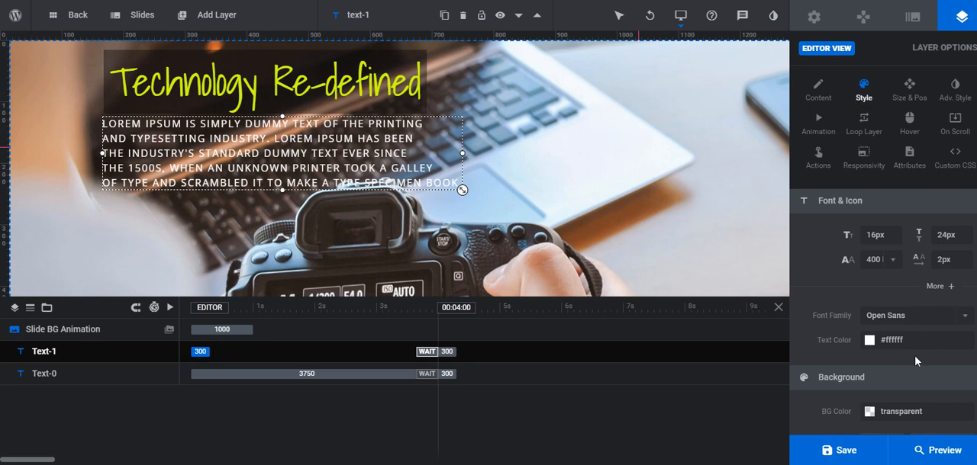
{"action": "left_click", "coordinate": [905, 412]}
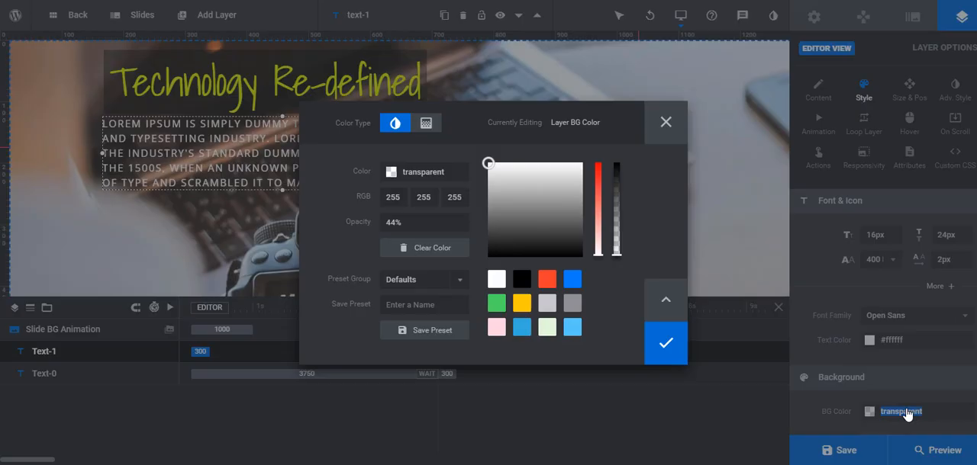
{"action": "left_click", "coordinate": [531, 305]}
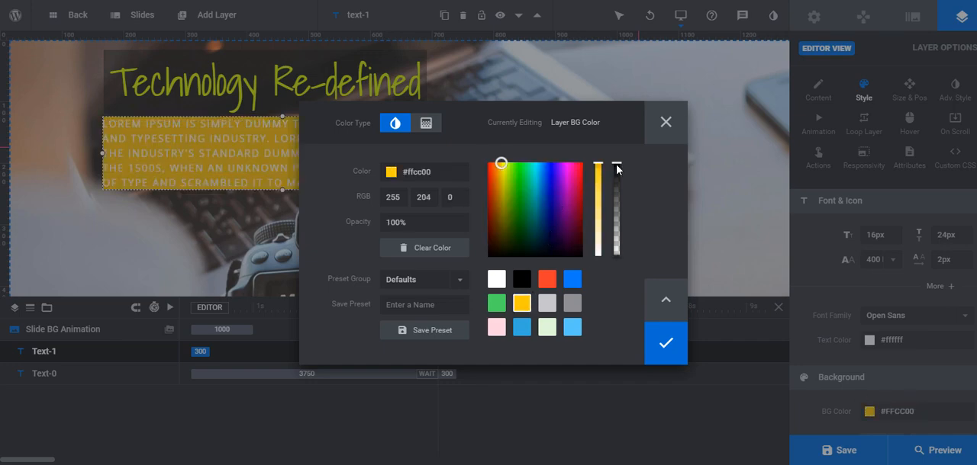
{"action": "left_click_drag", "start_coordinate": [616, 168], "coordinate": [618, 255]}
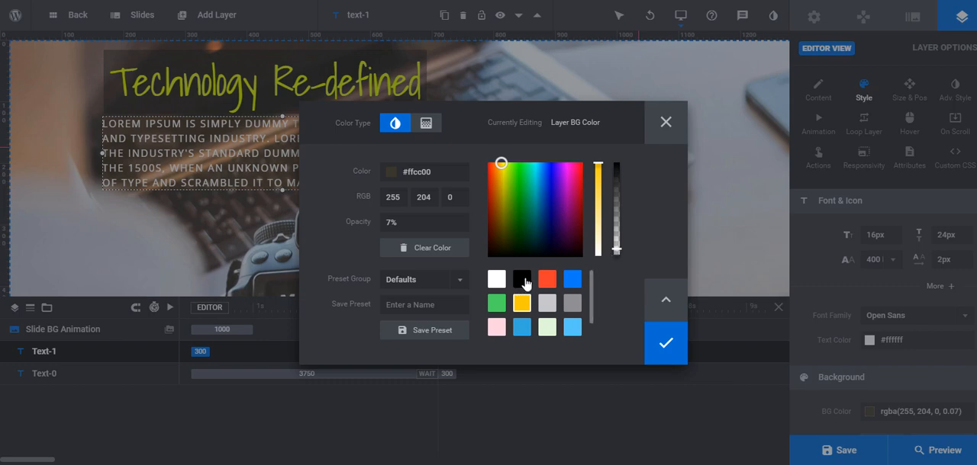
{"action": "left_click", "coordinate": [666, 344]}
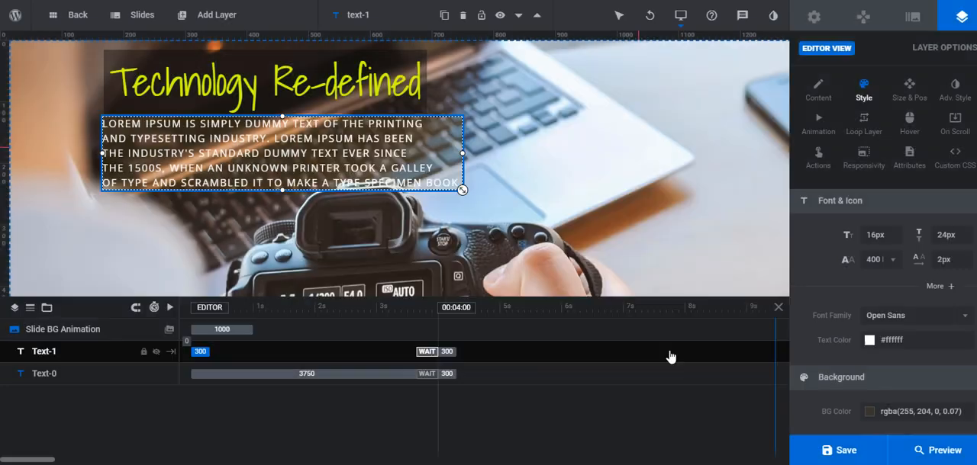
Set the content text layer's background to black #000000 at 35% opacity
{"action": "left_click", "coordinate": [910, 414]}
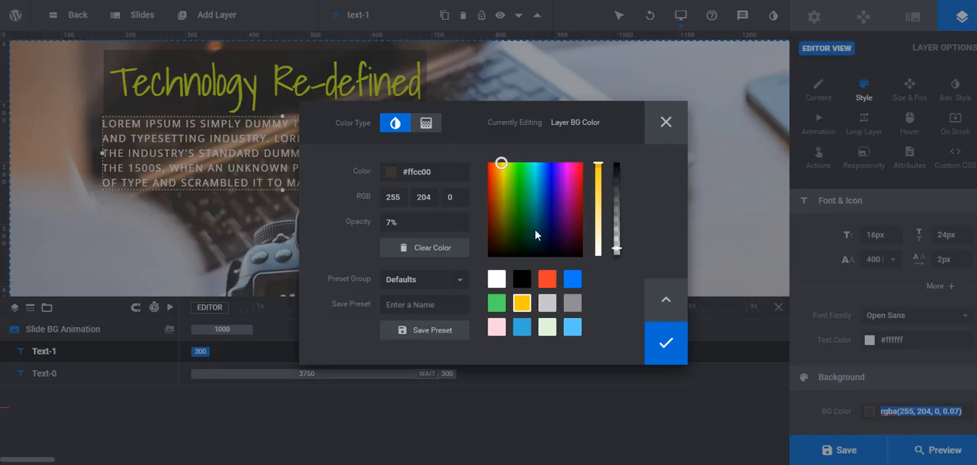
{"action": "left_click", "coordinate": [521, 279]}
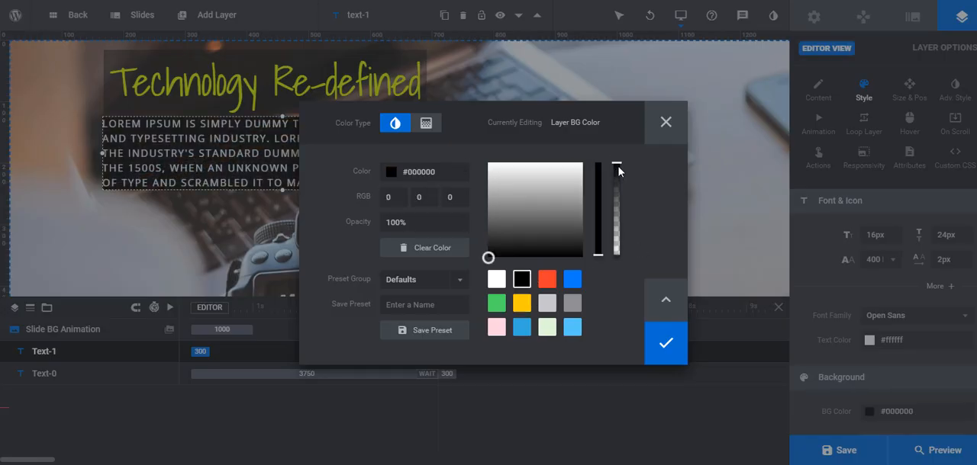
{"action": "left_click_drag", "start_coordinate": [618, 162], "coordinate": [619, 225]}
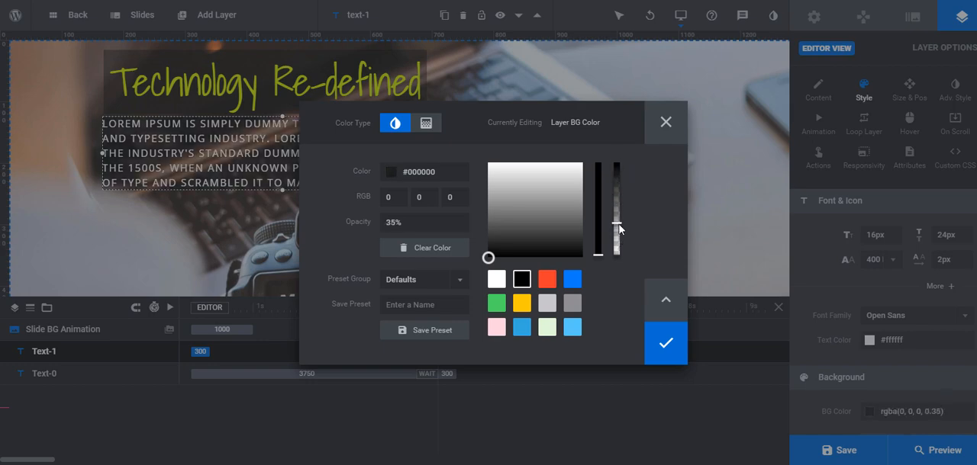
{"action": "left_click", "coordinate": [662, 342]}
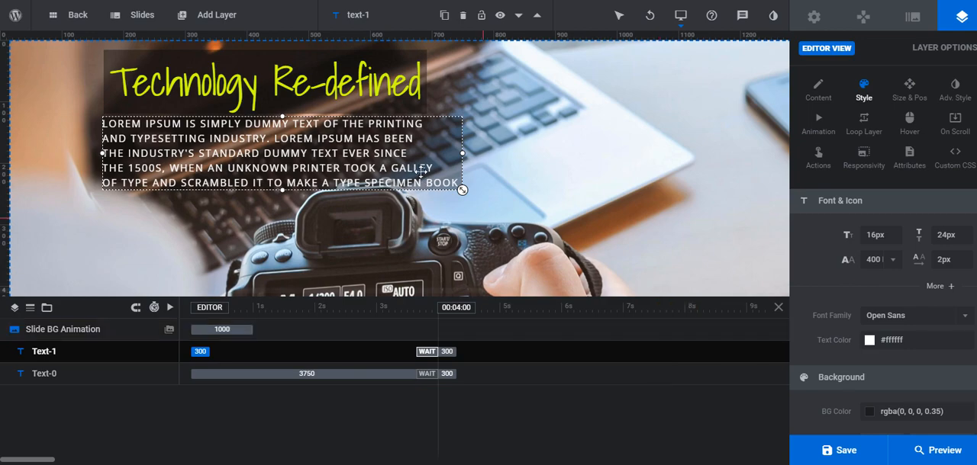
Align the content text block with the headline's left edge and set its padding to 20px on all four sides
{"action": "left_click_drag", "start_coordinate": [382, 153], "coordinate": [383, 155]}
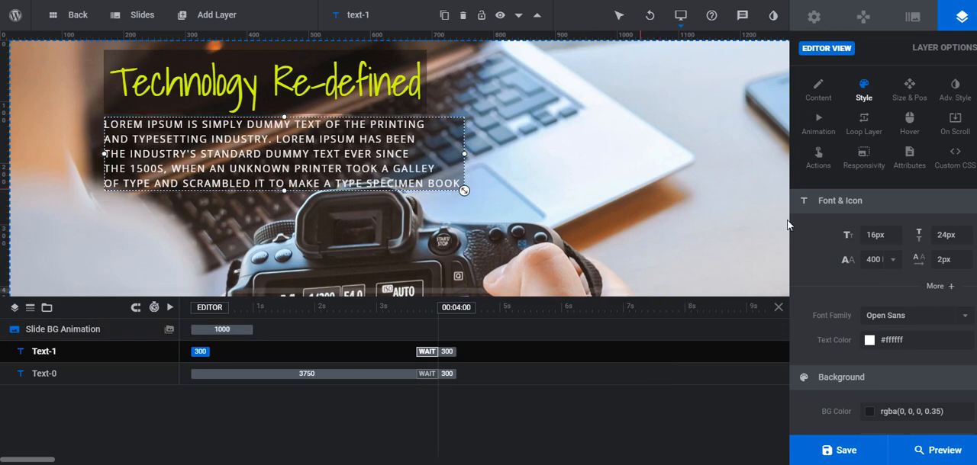
{"action": "scroll", "coordinate": [815, 255], "scroll_direction": "down", "scroll_amount": 1}
{"action": "scroll", "coordinate": [815, 256], "scroll_direction": "down", "scroll_amount": 3}
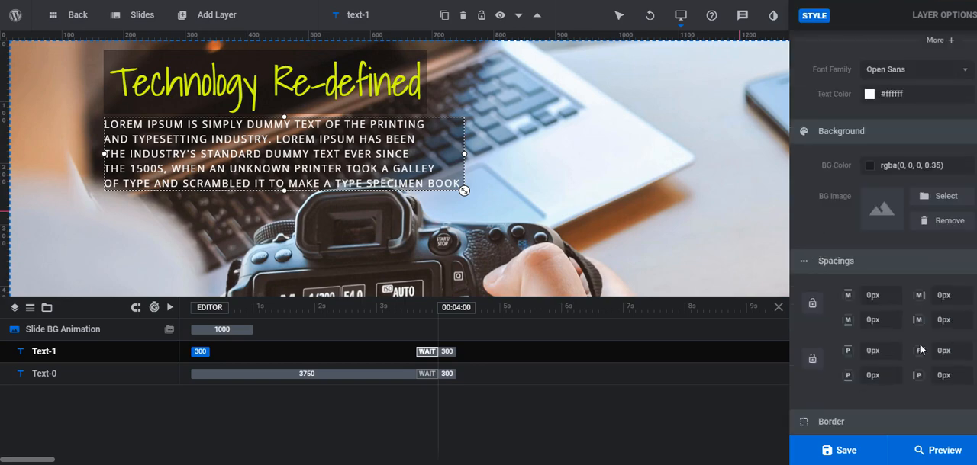
{"action": "left_click", "coordinate": [864, 349]}
{"action": "double_click", "coordinate": [867, 351]}
{"action": "type", "text": "2"}
{"action": "left_click", "coordinate": [944, 352]}
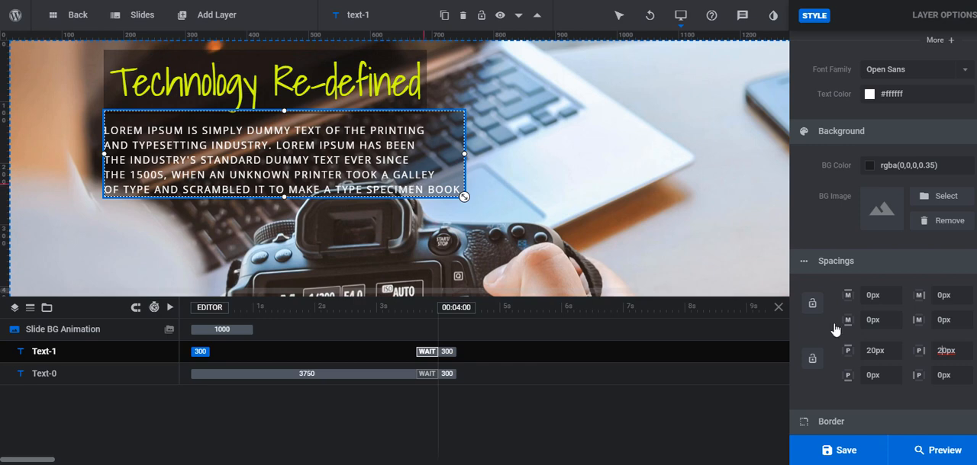
{"action": "left_click", "coordinate": [876, 375]}
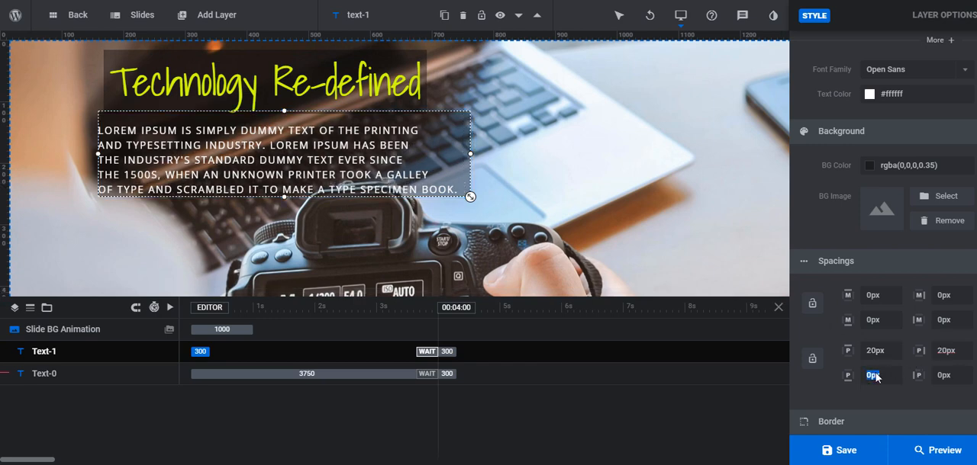
{"action": "type", "text": "20"}
{"action": "left_click", "coordinate": [937, 375]}
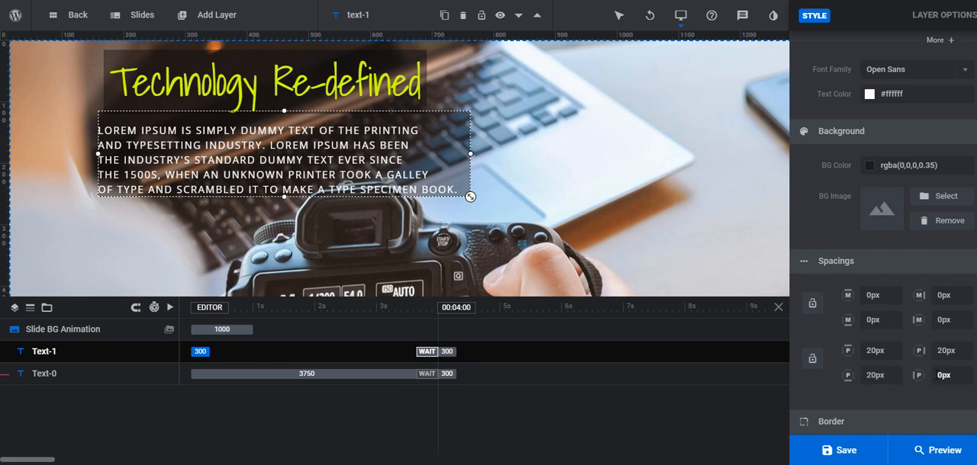
{"action": "left_click", "coordinate": [953, 376]}
{"action": "type", "text": "2"}
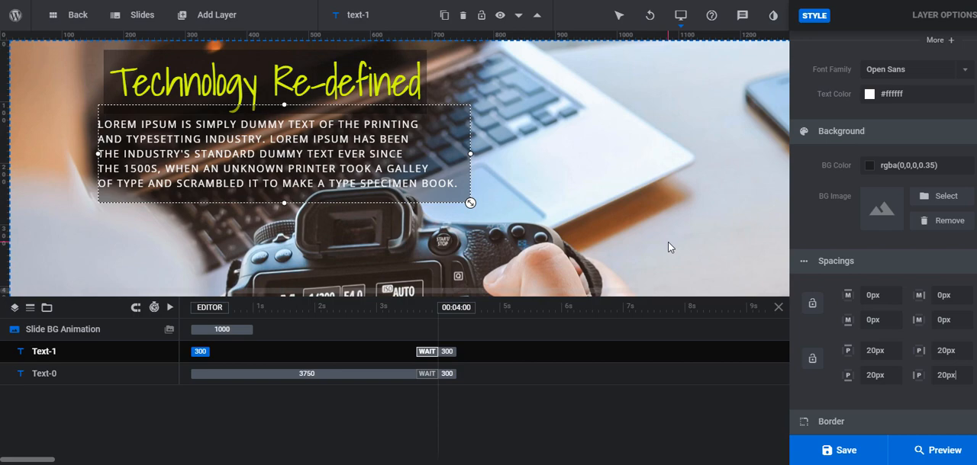
{"action": "left_click", "coordinate": [668, 243]}
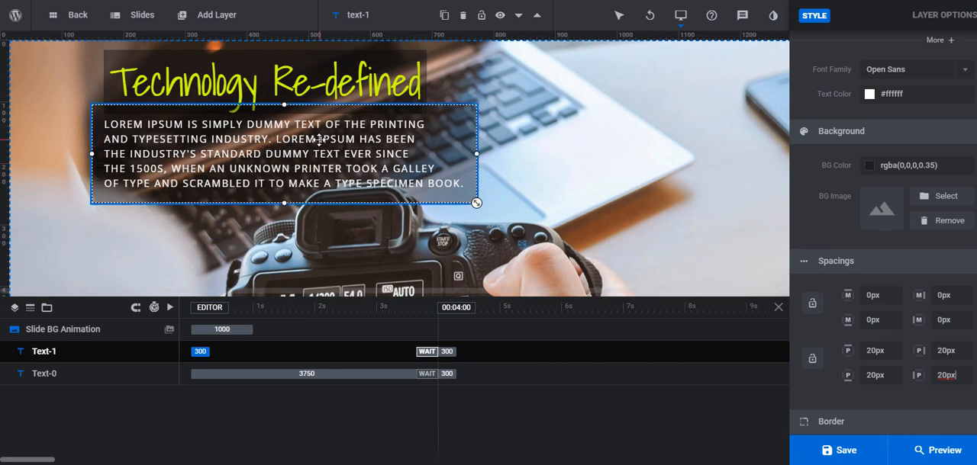
Move the padded content text block just below the headline with left edges aligned, and save the slider
{"action": "left_click_drag", "start_coordinate": [173, 140], "coordinate": [183, 153]}
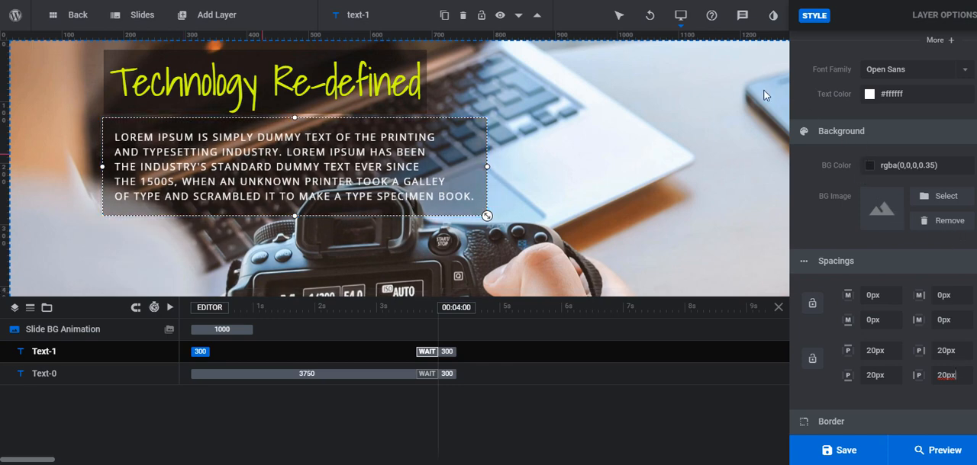
{"action": "left_click", "coordinate": [840, 452]}
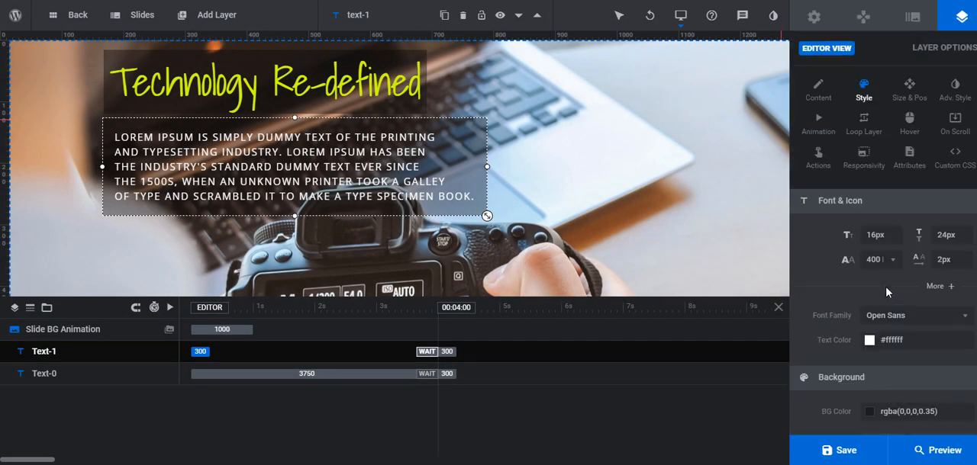
Apply the Flip From Top rotation preset as the content text layer's entrance animation
{"action": "left_click", "coordinate": [820, 126]}
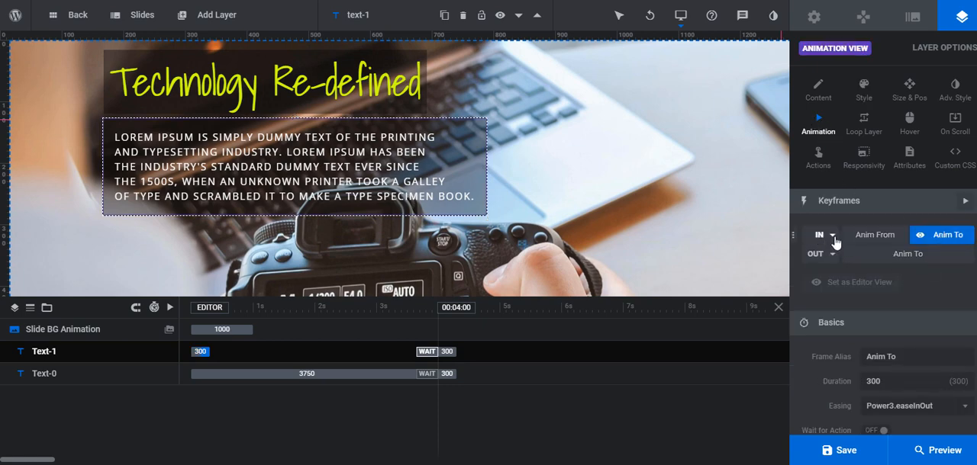
{"action": "left_click", "coordinate": [837, 239]}
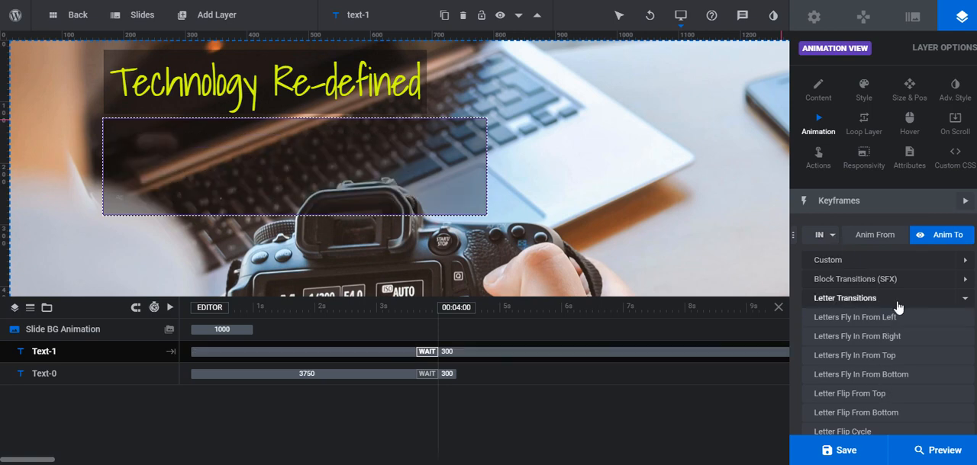
{"action": "scroll", "coordinate": [844, 235], "scroll_direction": "down", "scroll_amount": 3}
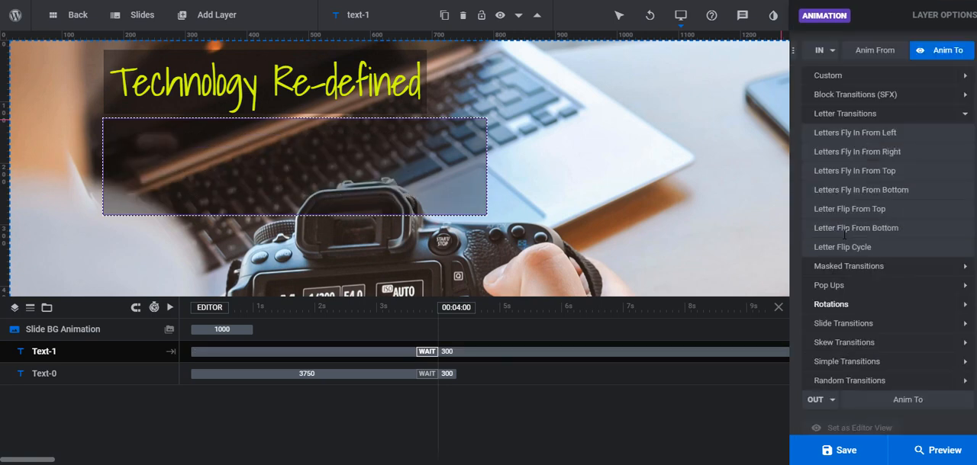
{"action": "scroll", "coordinate": [846, 237], "scroll_direction": "down", "scroll_amount": 5}
{"action": "scroll", "coordinate": [877, 250], "scroll_direction": "up", "scroll_amount": 4}
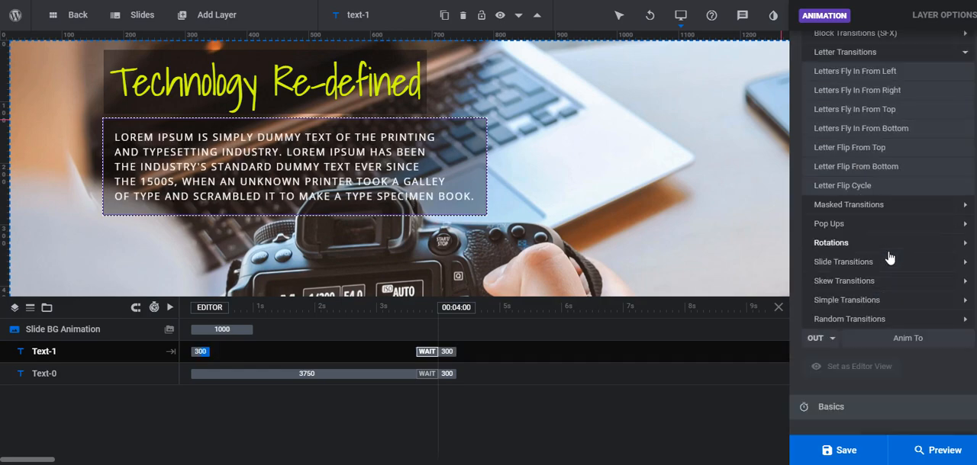
{"action": "scroll", "coordinate": [889, 258], "scroll_direction": "up", "scroll_amount": 1}
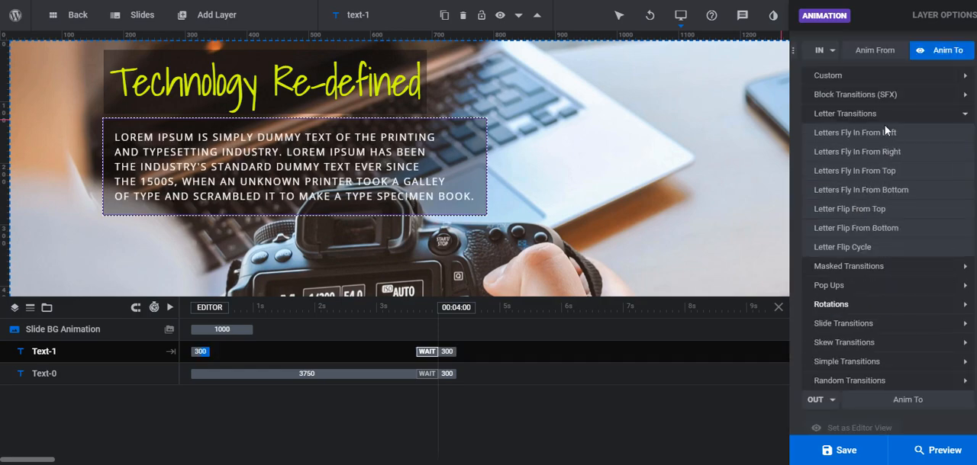
{"action": "scroll", "coordinate": [885, 125], "scroll_direction": "up", "scroll_amount": 2}
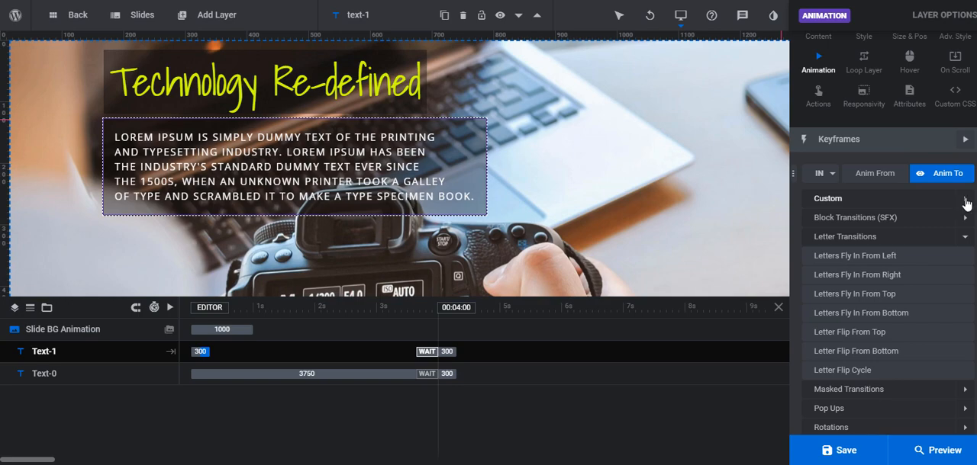
{"action": "left_click", "coordinate": [966, 202]}
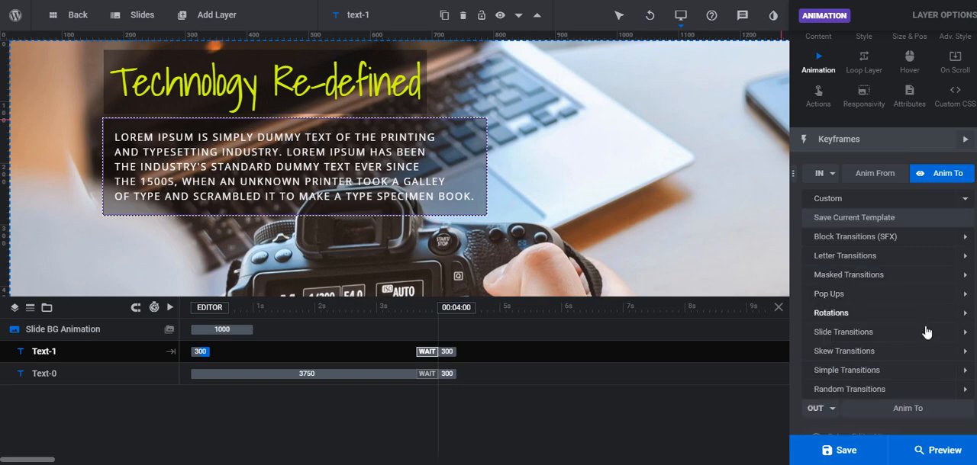
{"action": "left_click", "coordinate": [967, 317]}
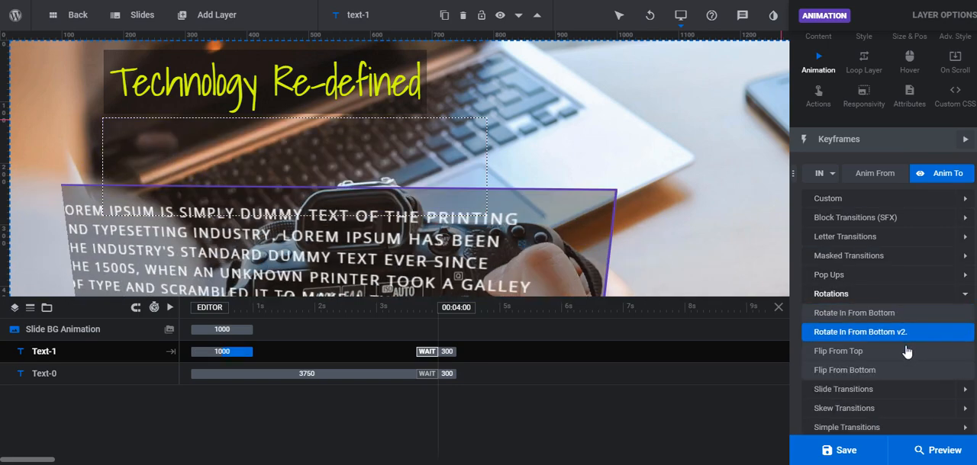
{"action": "scroll", "coordinate": [904, 351], "scroll_direction": "down", "scroll_amount": 1}
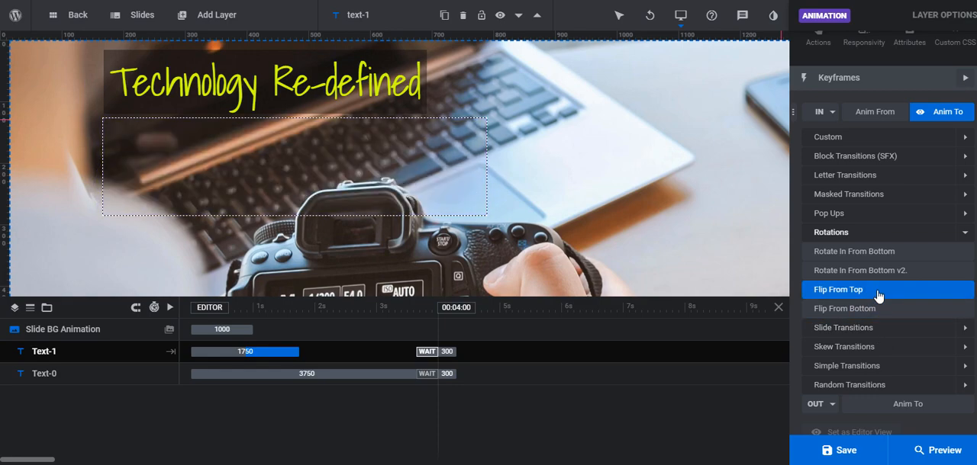
{"action": "left_click", "coordinate": [879, 295]}
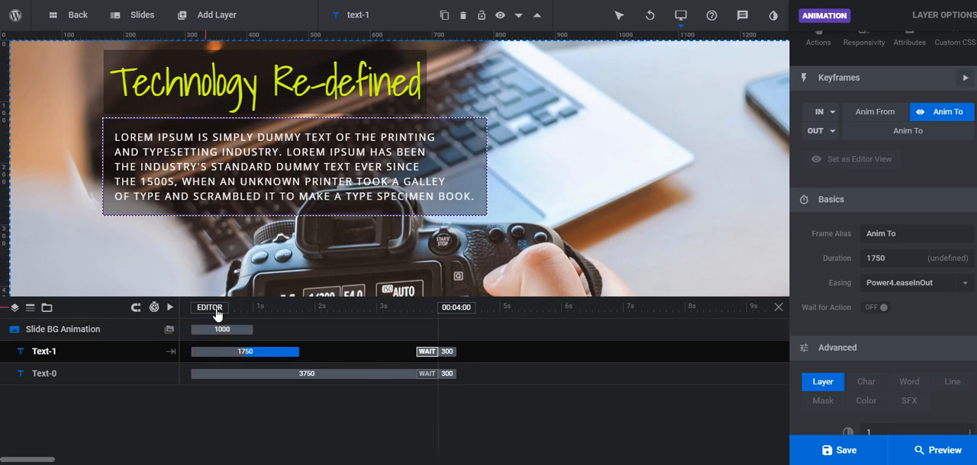
Scrub through the timeline and delay the content text's entrance animation to start at 1730 ms
{"action": "mouse_move", "coordinate": [217, 310]}
{"action": "left_mouse_down"}
{"action": "mouse_move", "coordinate": [394, 324]}
{"action": "mouse_move", "coordinate": [443, 394]}
{"action": "mouse_move", "coordinate": [314, 359]}
{"action": "left_mouse_up"}
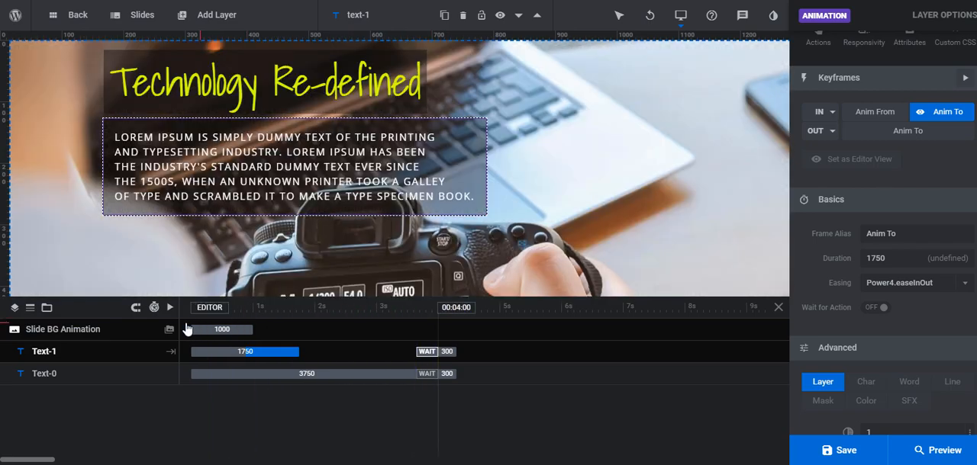
{"action": "left_click", "coordinate": [262, 324]}
{"action": "mouse_move", "coordinate": [276, 318]}
{"action": "left_mouse_down"}
{"action": "mouse_move", "coordinate": [202, 318]}
{"action": "mouse_move", "coordinate": [258, 317]}
{"action": "left_mouse_up"}
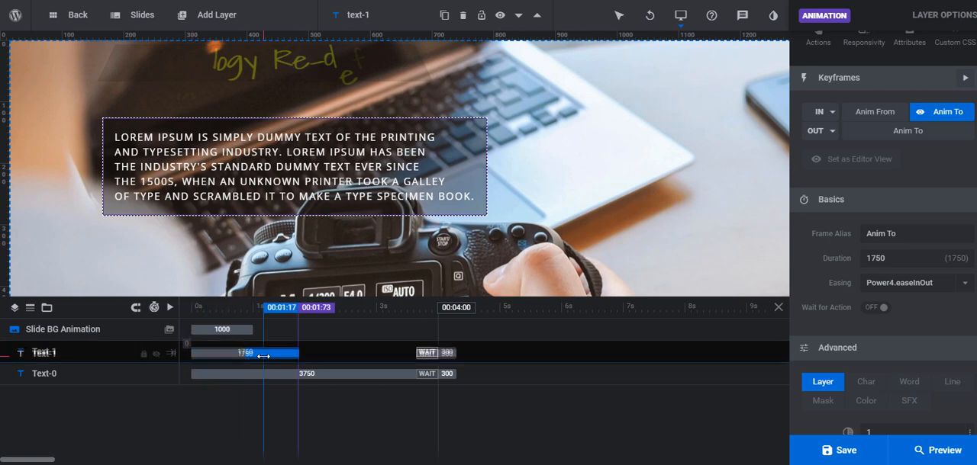
{"action": "left_click_drag", "start_coordinate": [289, 352], "coordinate": [397, 365]}
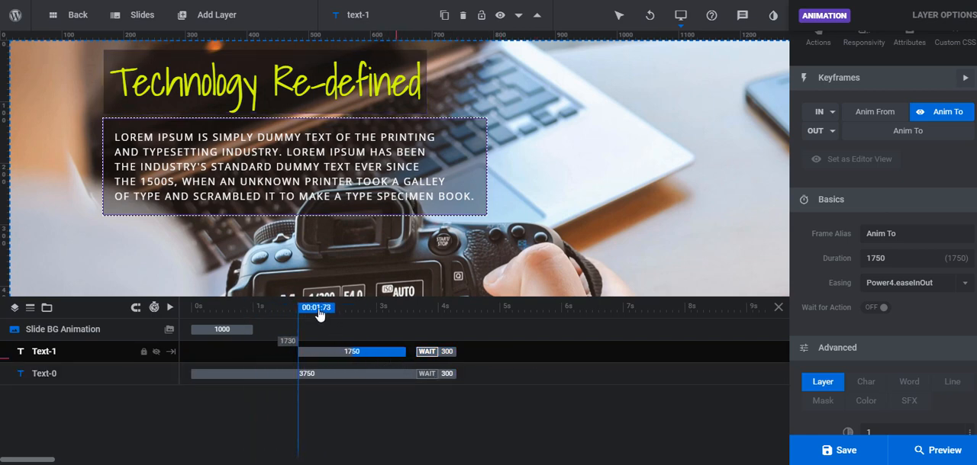
Scrub the timeline to about 3 seconds to examine how the headline and content text animate in sequence
{"action": "left_click", "coordinate": [288, 310]}
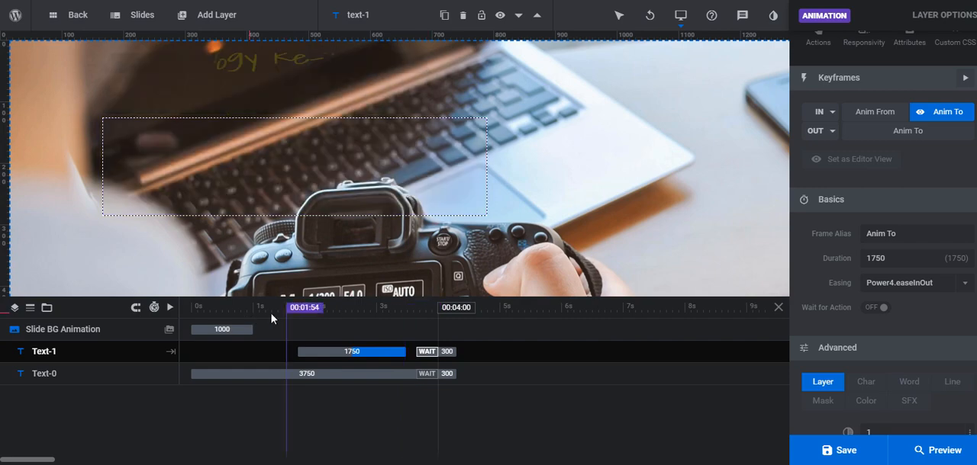
{"action": "mouse_move", "coordinate": [305, 314]}
{"action": "left_mouse_down"}
{"action": "mouse_move", "coordinate": [183, 311]}
{"action": "mouse_move", "coordinate": [315, 327]}
{"action": "left_mouse_up"}
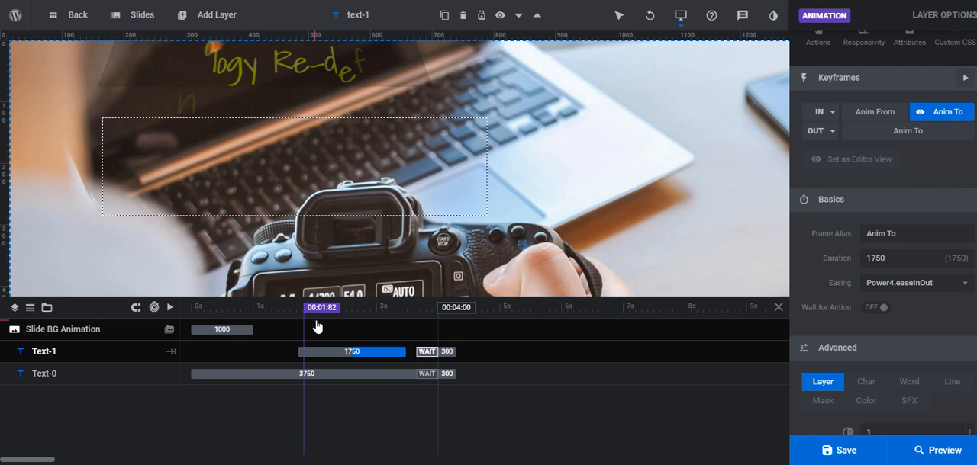
{"action": "left_click_drag", "start_coordinate": [317, 327], "coordinate": [390, 340]}
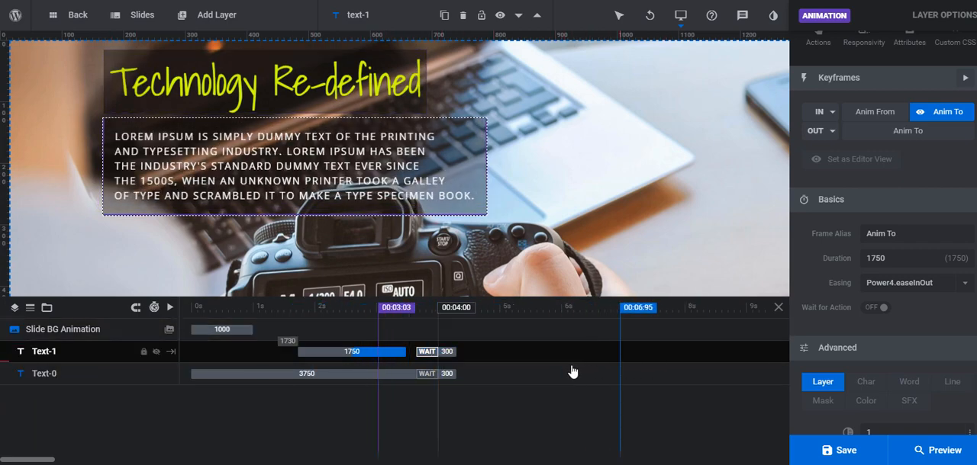
Save the slider and reload the live website page to check the content text animation
{"action": "scroll", "coordinate": [873, 281], "scroll_direction": "down", "scroll_amount": 3}
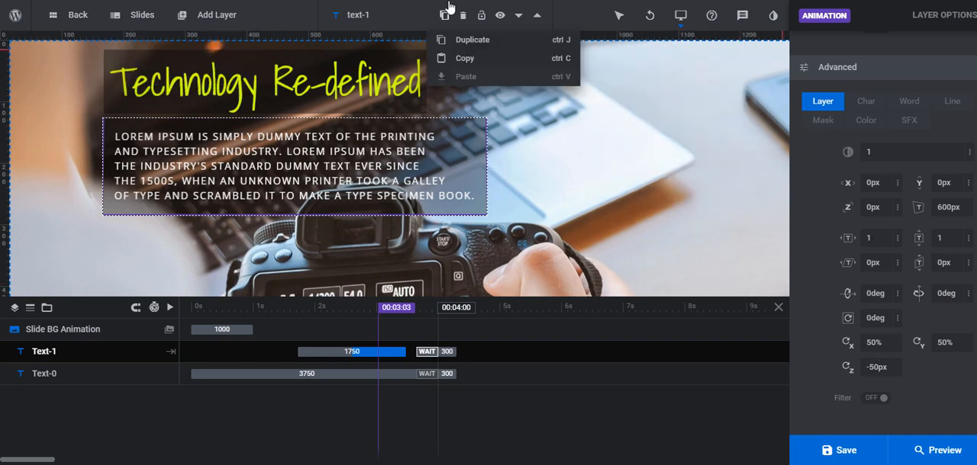
{"action": "left_click", "coordinate": [842, 451]}
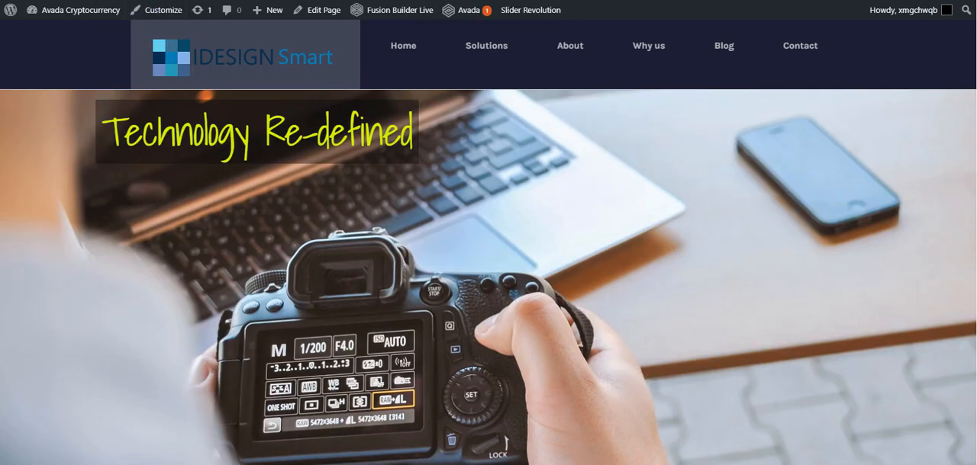
{"action": "key", "text": "F5"}
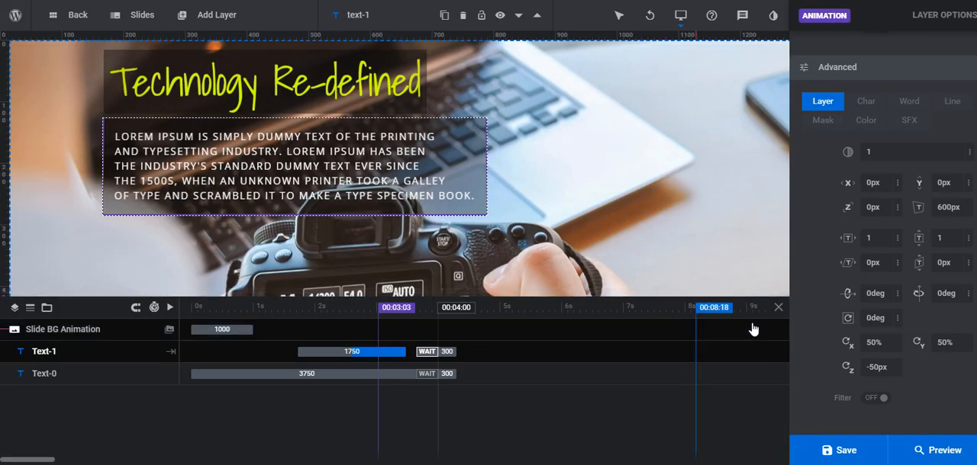
Add a button layer using the medium-sized blue rectangular Click Here preset and close the button library
{"action": "mouse_move", "coordinate": [208, 23]}
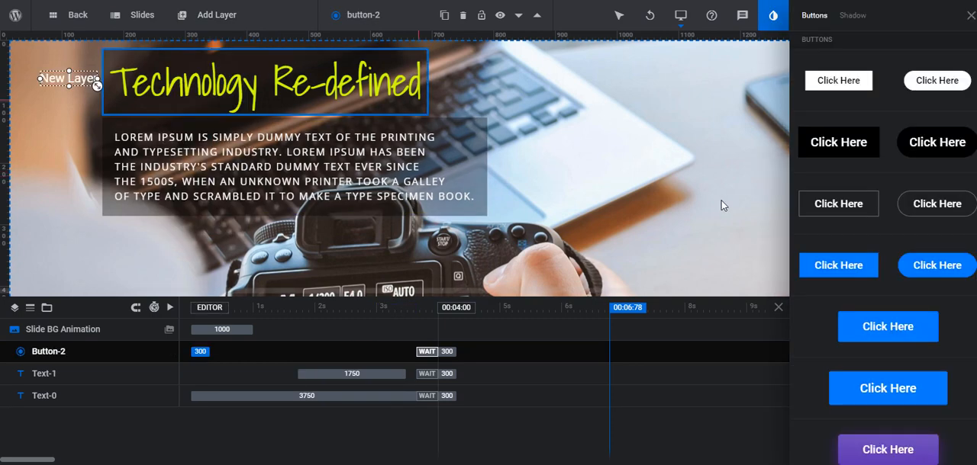
{"action": "left_click", "coordinate": [876, 329]}
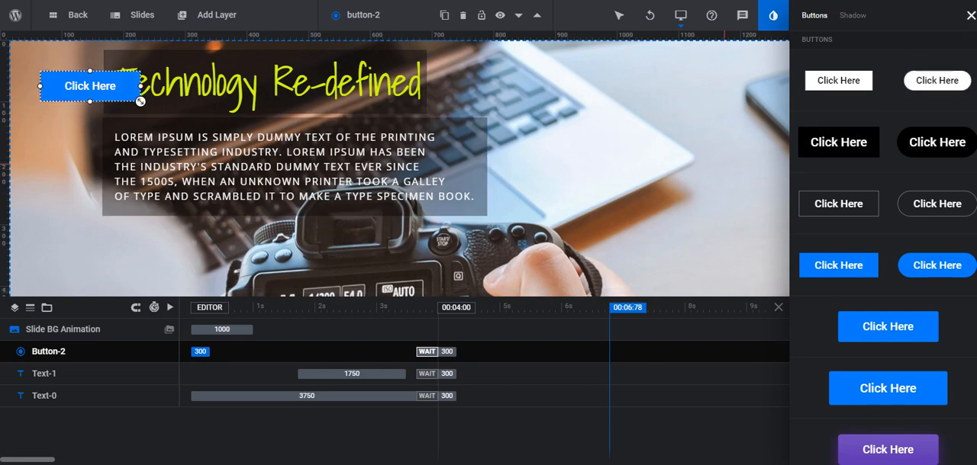
{"action": "left_click", "coordinate": [971, 15]}
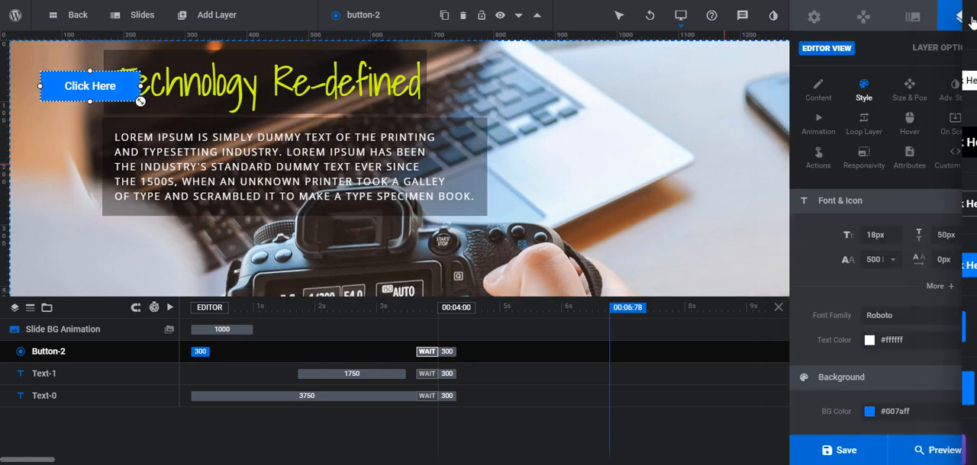
Align the button to the horizontal and vertical center, and reposition it directly beneath the content text's left edge
{"action": "left_click", "coordinate": [905, 96]}
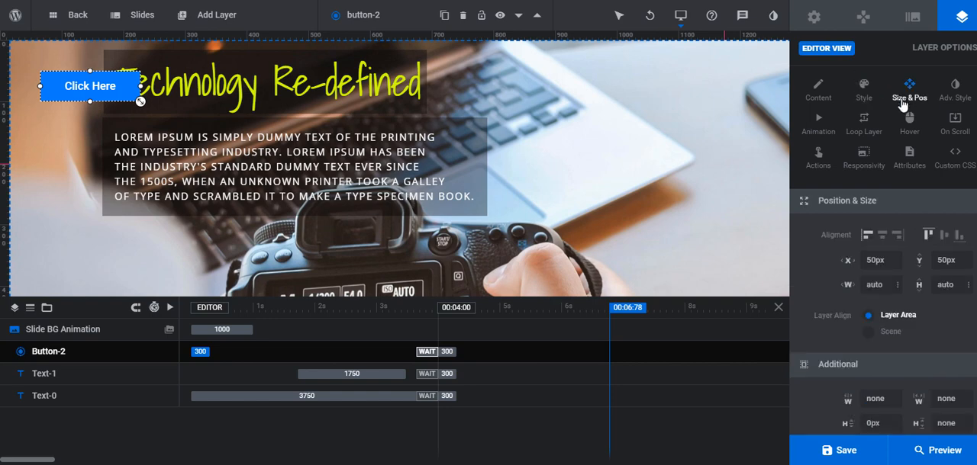
{"action": "left_click", "coordinate": [882, 235]}
{"action": "left_click", "coordinate": [946, 239]}
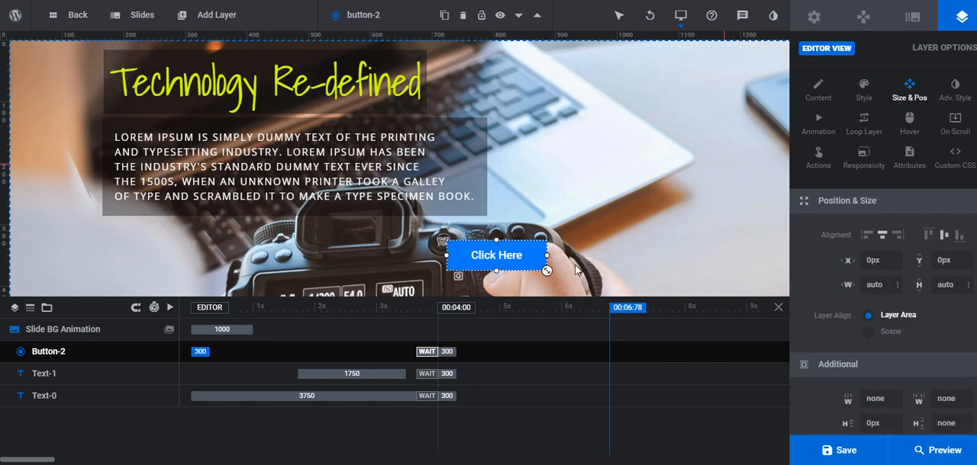
{"action": "mouse_move", "coordinate": [506, 255]}
{"action": "left_mouse_down"}
{"action": "mouse_move", "coordinate": [421, 240]}
{"action": "mouse_move", "coordinate": [440, 232]}
{"action": "mouse_move", "coordinate": [450, 235]}
{"action": "mouse_move", "coordinate": [122, 230]}
{"action": "mouse_move", "coordinate": [166, 230]}
{"action": "left_mouse_up"}
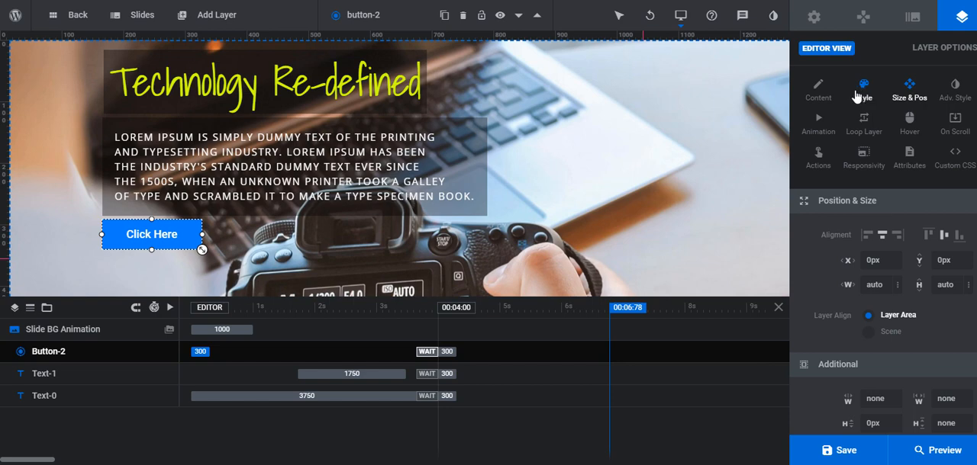
Change the button's text from Click Here to "Get Started" and save the slider
{"action": "left_click", "coordinate": [821, 93]}
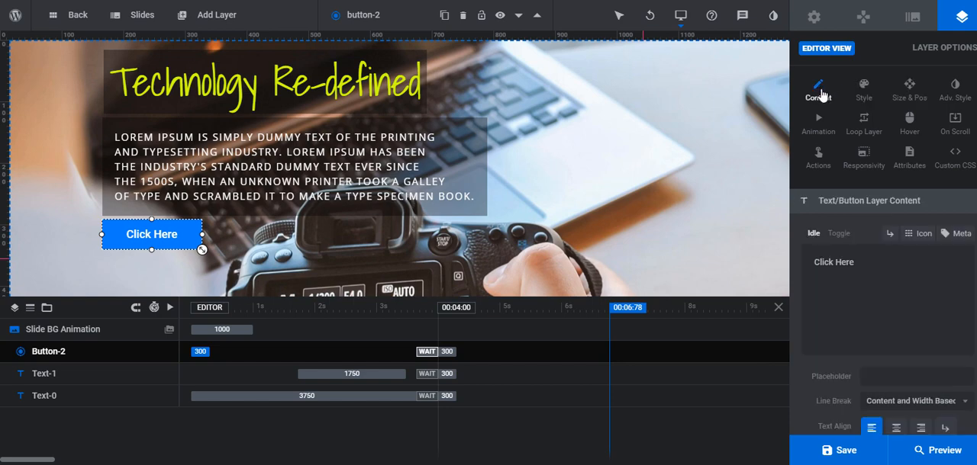
{"action": "triple_click", "coordinate": [889, 274]}
{"action": "type", "text": "Ge"}
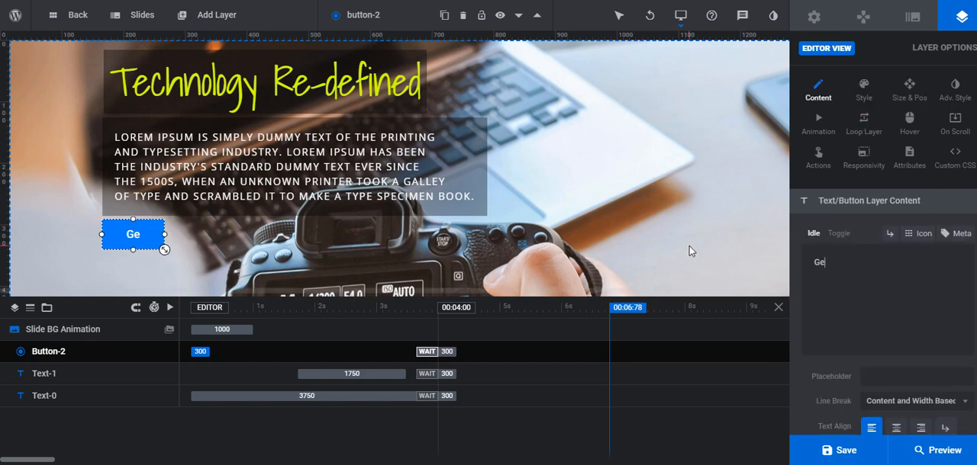
{"action": "type", "text": "t Started"}
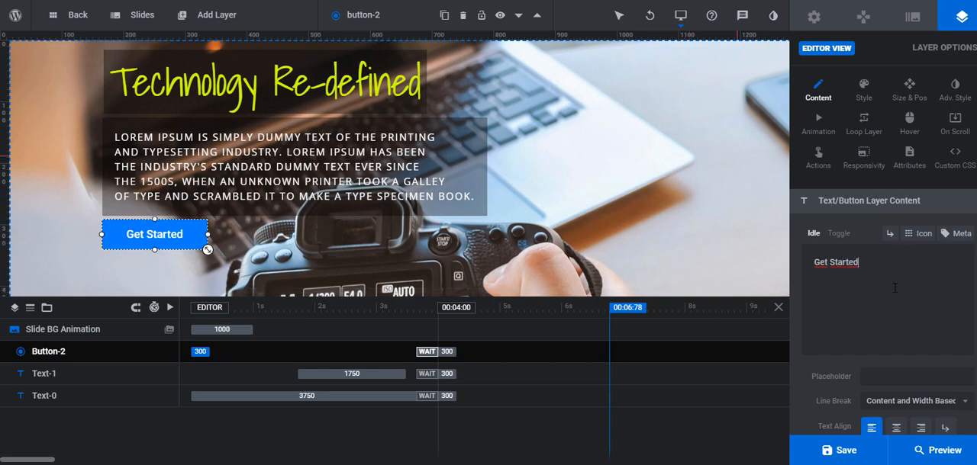
{"action": "left_click", "coordinate": [863, 454]}
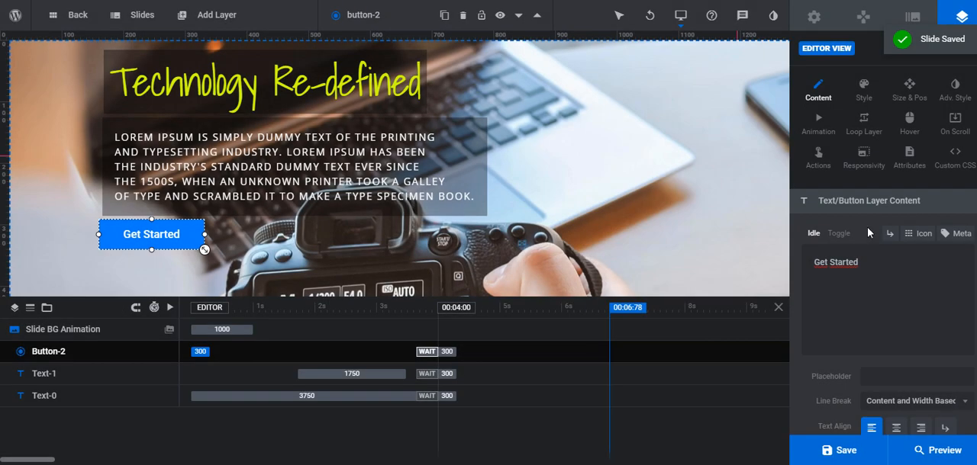
Try a solid dark gold background color, #af9500, on the Get Started button
{"action": "left_click", "coordinate": [864, 90]}
{"action": "scroll", "coordinate": [881, 324], "scroll_direction": "down", "scroll_amount": 2}
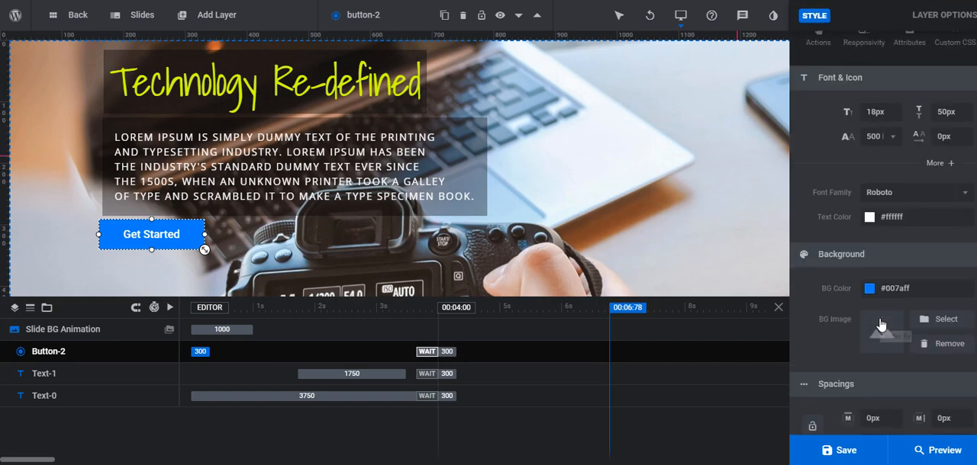
{"action": "left_click", "coordinate": [898, 290]}
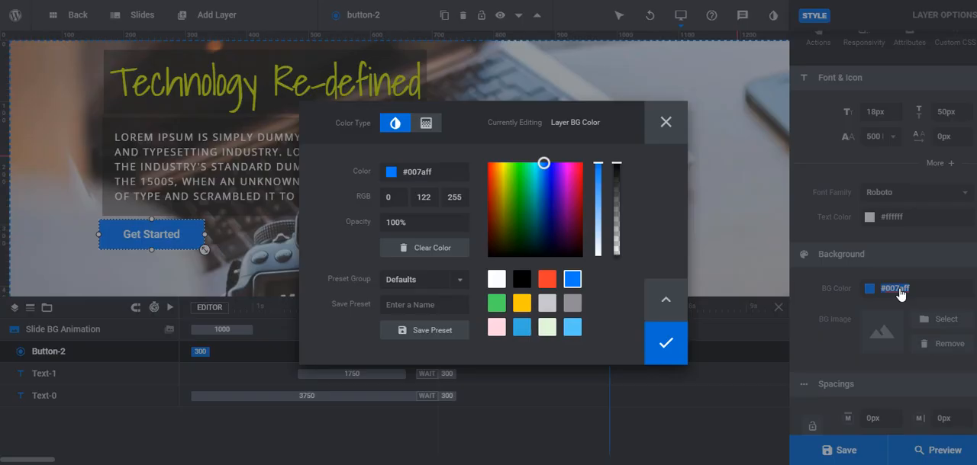
{"action": "left_click", "coordinate": [522, 304]}
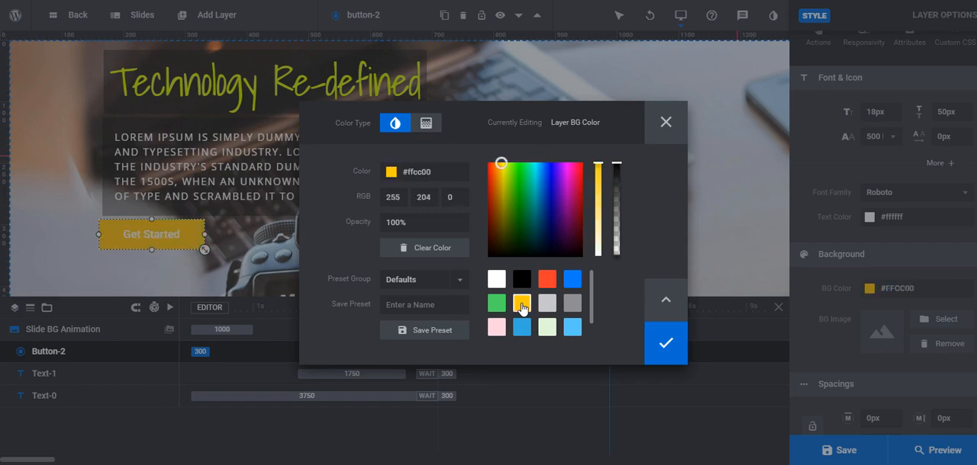
{"action": "left_click", "coordinate": [501, 193]}
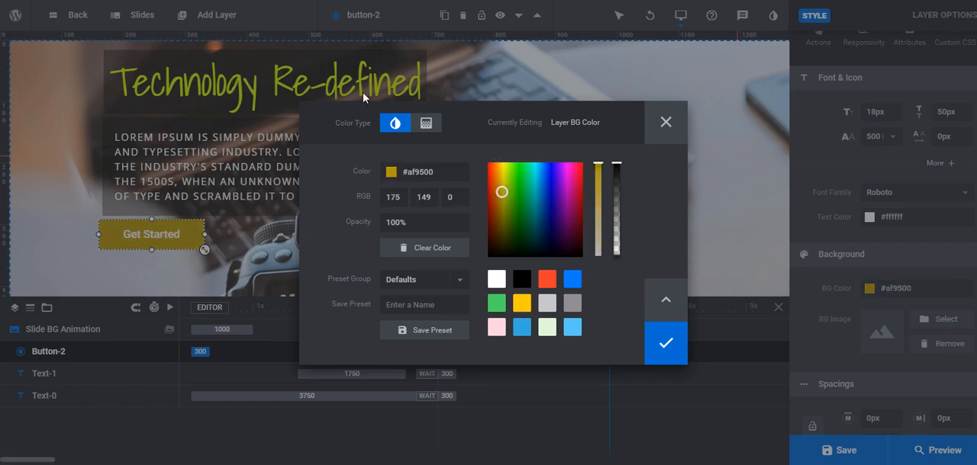
{"action": "left_click", "coordinate": [669, 349]}
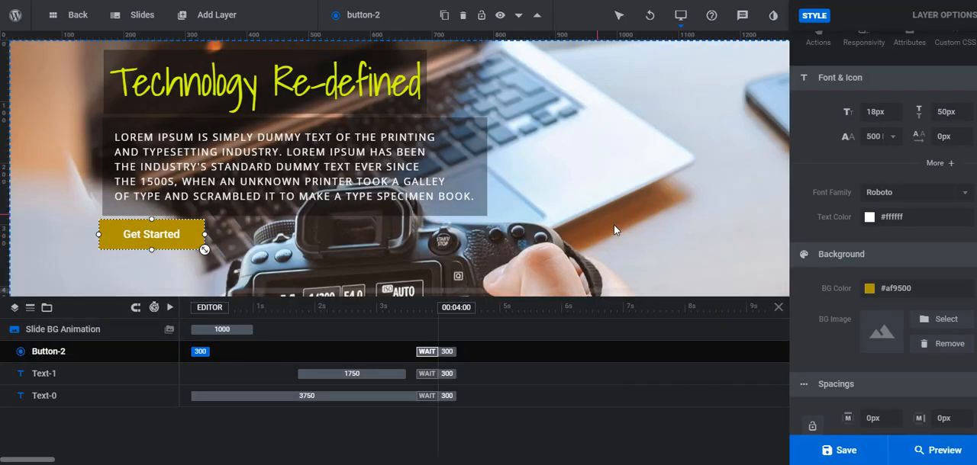
Return the Get Started button's background to the blue preset color #007aff
{"action": "left_click", "coordinate": [869, 288]}
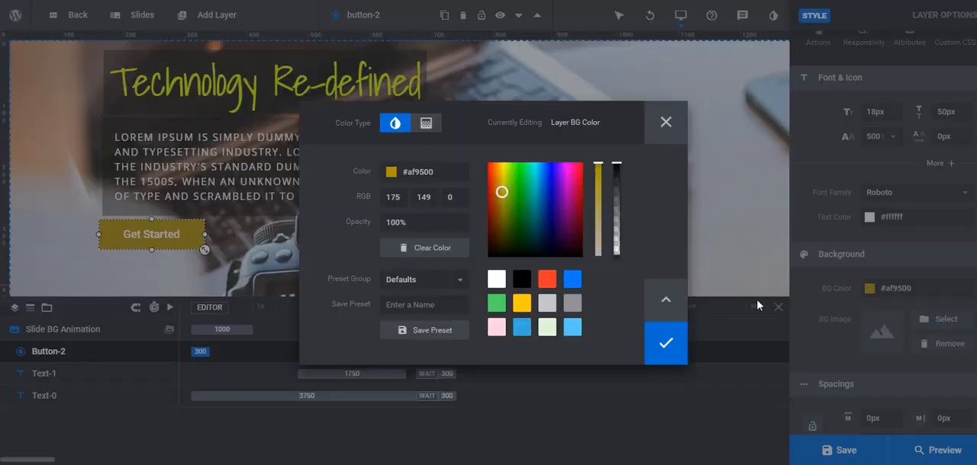
{"action": "left_click", "coordinate": [572, 280]}
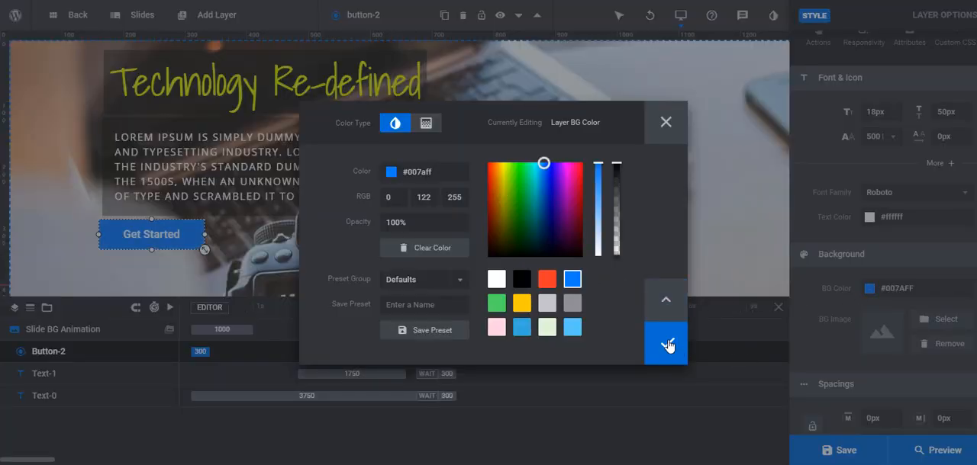
{"action": "left_click", "coordinate": [672, 343]}
Review the button's spacing and border settings, save the slider and reload the live page to check the button
{"action": "scroll", "coordinate": [921, 339], "scroll_direction": "down", "scroll_amount": 3}
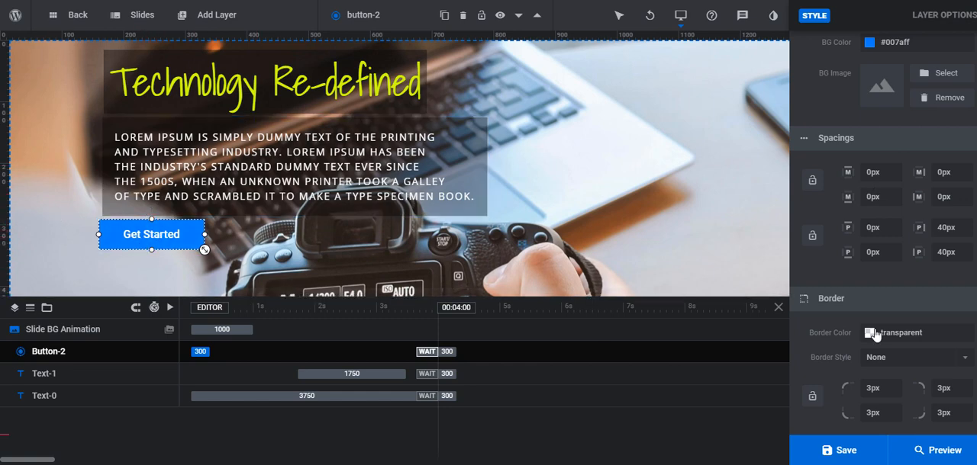
{"action": "scroll", "coordinate": [839, 314], "scroll_direction": "down", "scroll_amount": 1}
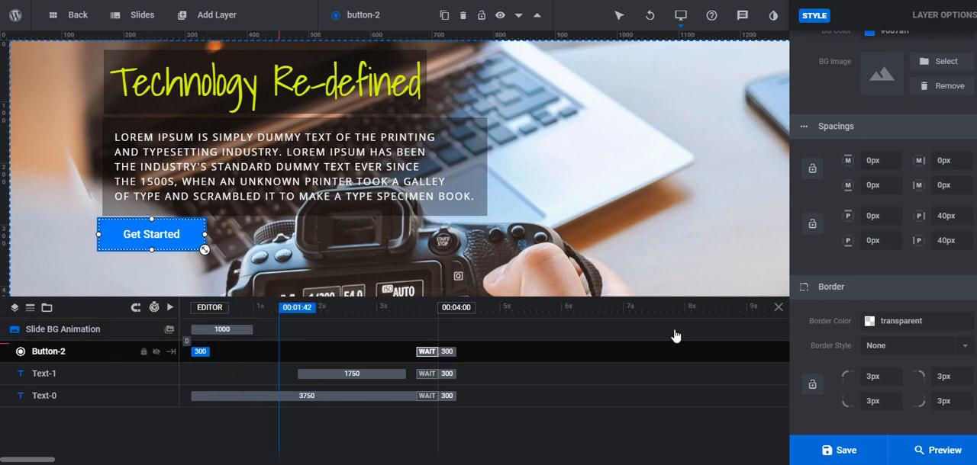
{"action": "left_click", "coordinate": [841, 450]}
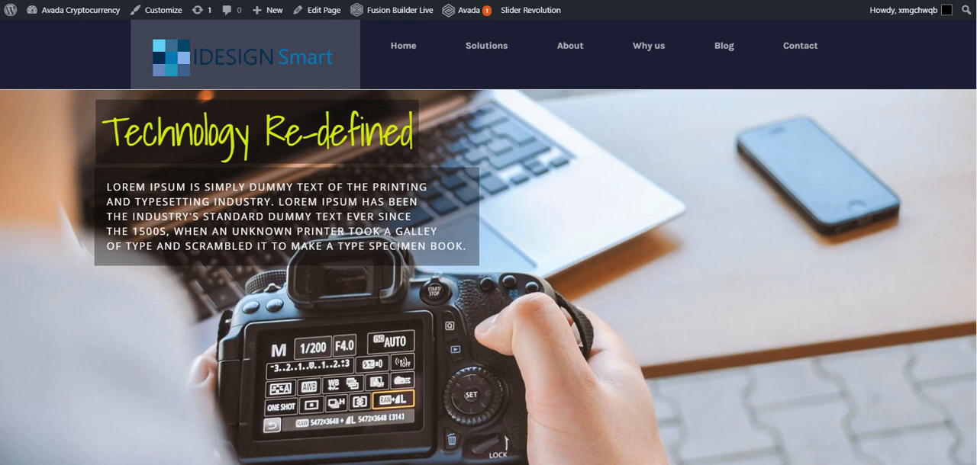
{"action": "key", "text": "F5"}
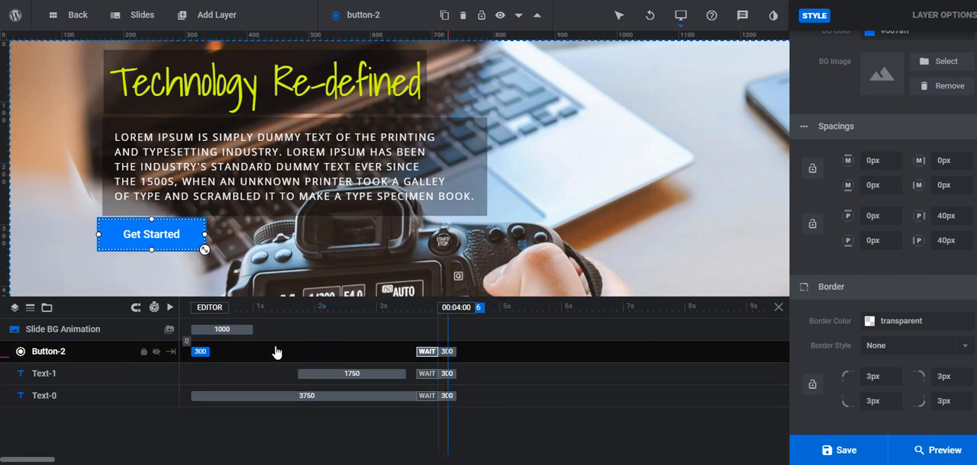
Delay the button's entrance animation to start at 3350 ms, set the slide length to 9000 ms and save the slider
{"action": "mouse_move", "coordinate": [201, 352]}
{"action": "left_mouse_down"}
{"action": "mouse_move", "coordinate": [495, 366]}
{"action": "mouse_move", "coordinate": [310, 367]}
{"action": "mouse_move", "coordinate": [403, 352]}
{"action": "mouse_move", "coordinate": [493, 360]}
{"action": "mouse_move", "coordinate": [371, 364]}
{"action": "mouse_move", "coordinate": [418, 357]}
{"action": "mouse_move", "coordinate": [408, 353]}
{"action": "left_mouse_up"}
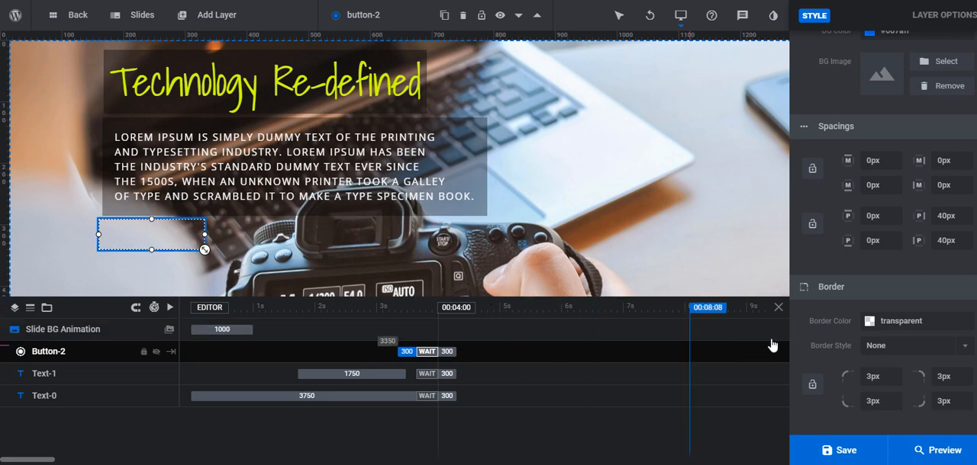
{"action": "scroll", "coordinate": [889, 309], "scroll_direction": "up", "scroll_amount": 5}
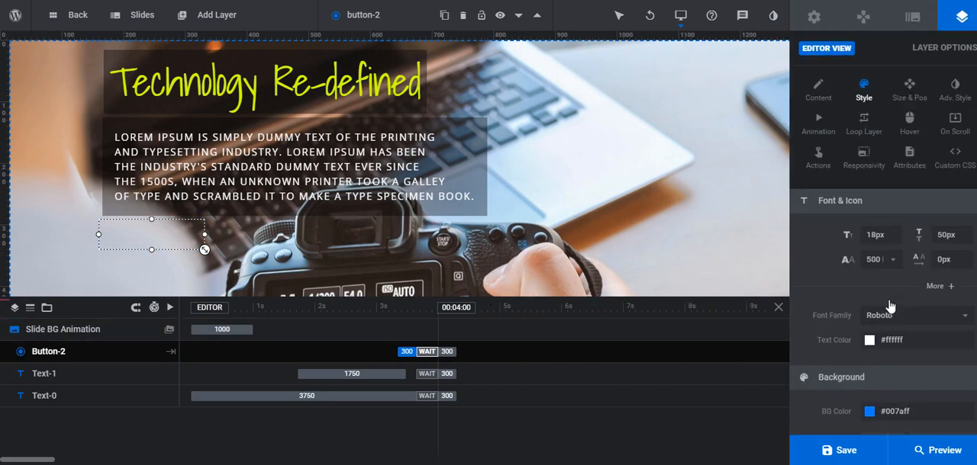
{"action": "left_click", "coordinate": [916, 26]}
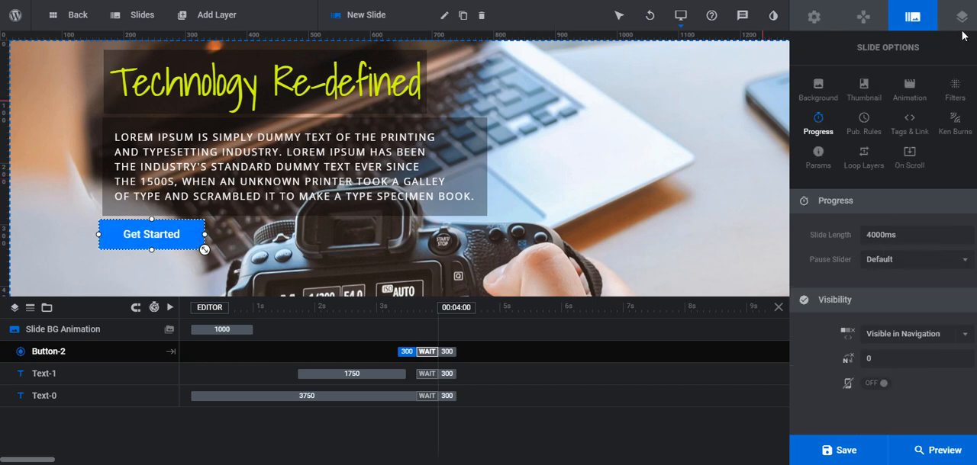
{"action": "double_click", "coordinate": [881, 231]}
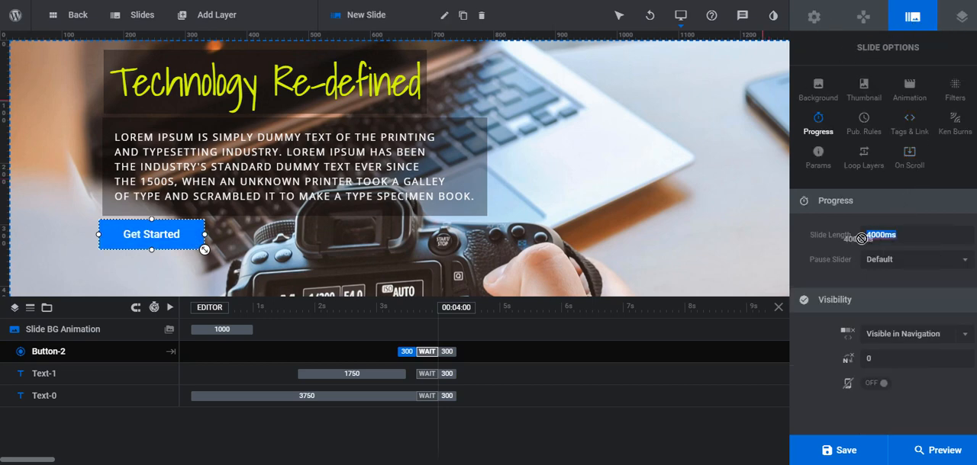
{"action": "type", "text": "9000"}
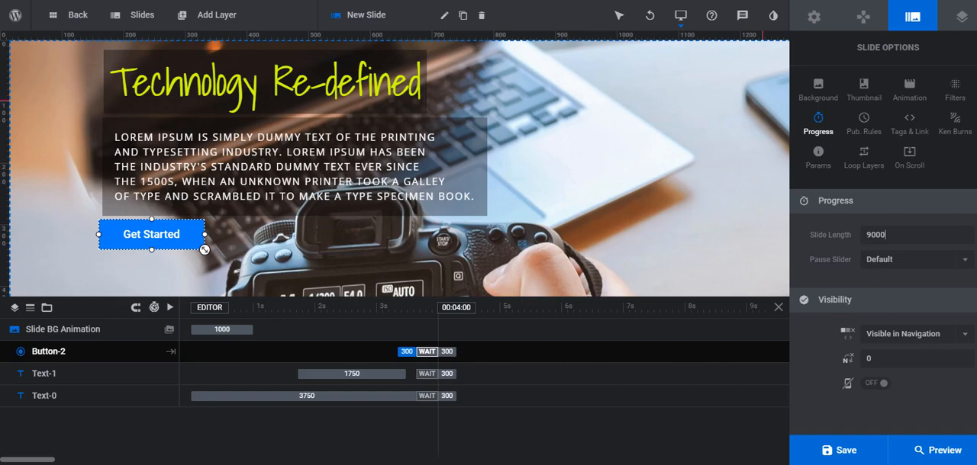
{"action": "left_click", "coordinate": [863, 453]}
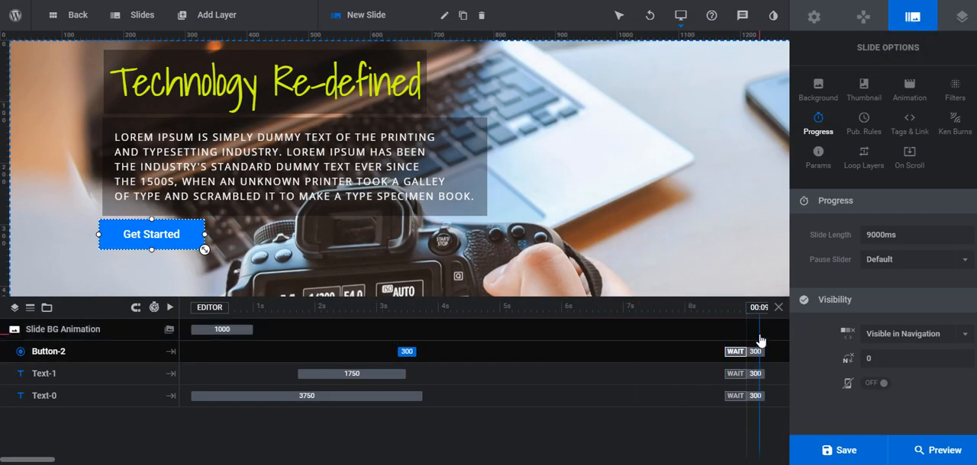
Shift the button's entrance animation to start just after the headline's animation ends, and scrub the timeline to check the sequence
{"action": "left_click", "coordinate": [390, 371]}
{"action": "left_click", "coordinate": [406, 352]}
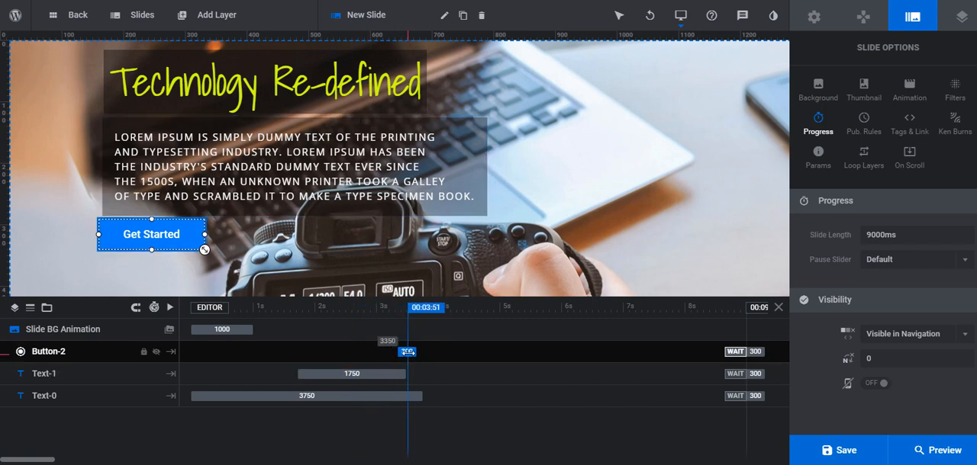
{"action": "left_click_drag", "start_coordinate": [406, 351], "coordinate": [441, 349]}
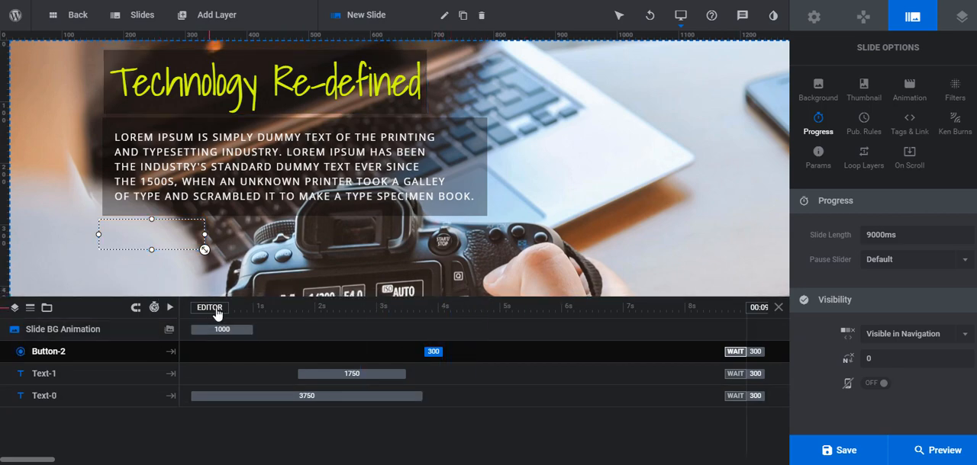
{"action": "mouse_move", "coordinate": [216, 315]}
{"action": "left_mouse_down"}
{"action": "mouse_move", "coordinate": [309, 316]}
{"action": "mouse_move", "coordinate": [467, 379]}
{"action": "left_mouse_up"}
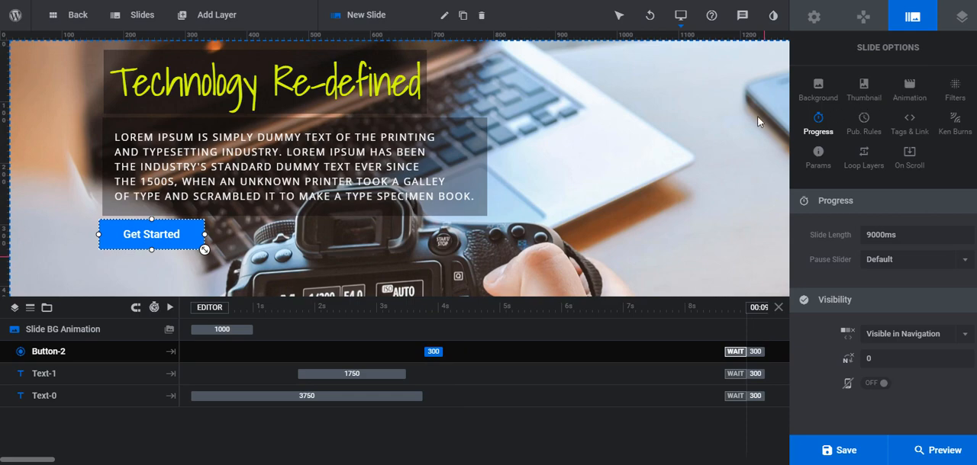
Apply the Rotate In From Bottom entrance animation to the button and set its duration to 1300
{"action": "left_click", "coordinate": [905, 96]}
{"action": "left_click", "coordinate": [832, 162]}
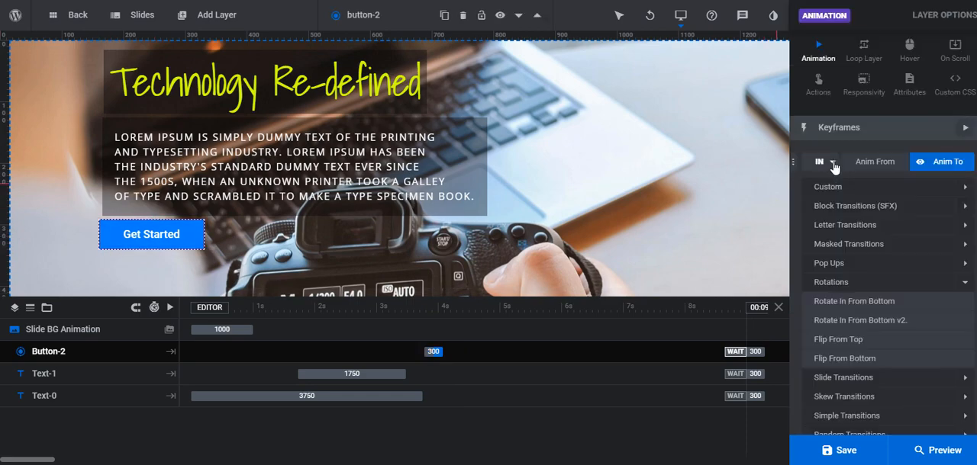
{"action": "left_click", "coordinate": [885, 304]}
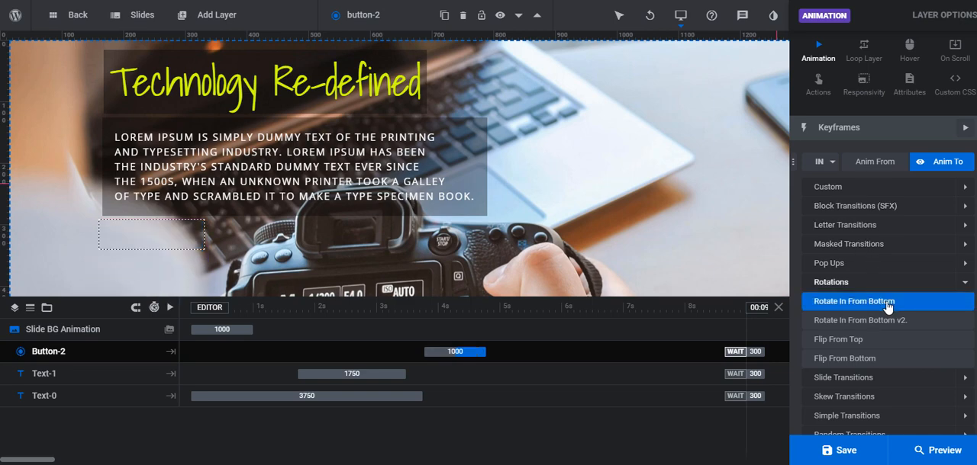
{"action": "left_click", "coordinate": [887, 303]}
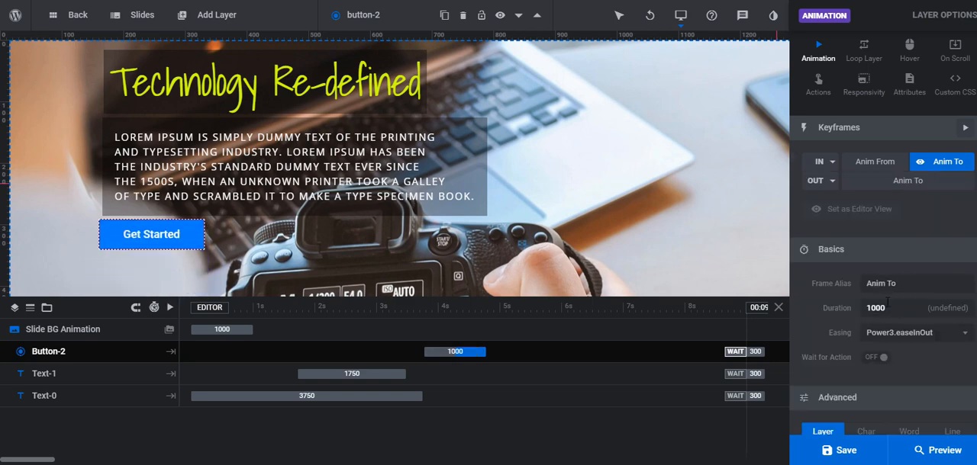
{"action": "double_click", "coordinate": [887, 308]}
{"action": "type", "text": "1"}
Save the slider and reload the live page to check the button's rotating entrance
{"action": "left_click", "coordinate": [866, 455]}
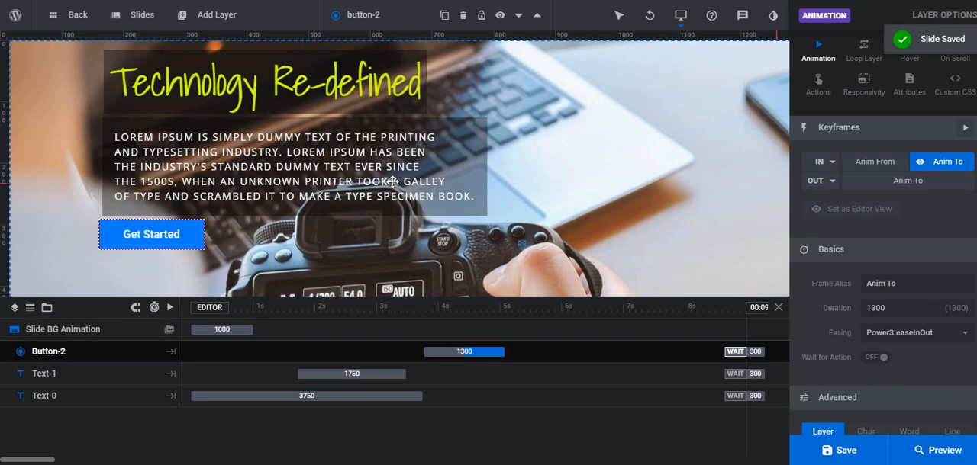
{"action": "mouse_move", "coordinate": [685, 47]}
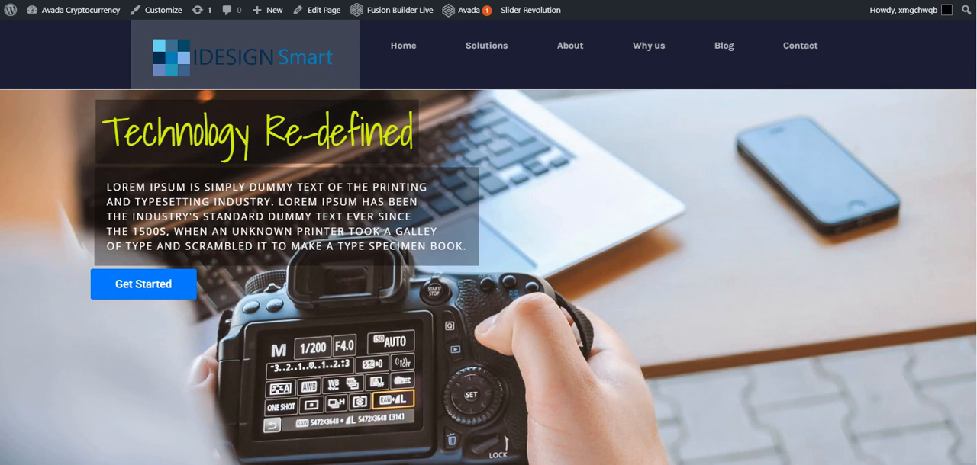
{"action": "key", "text": "F5"}
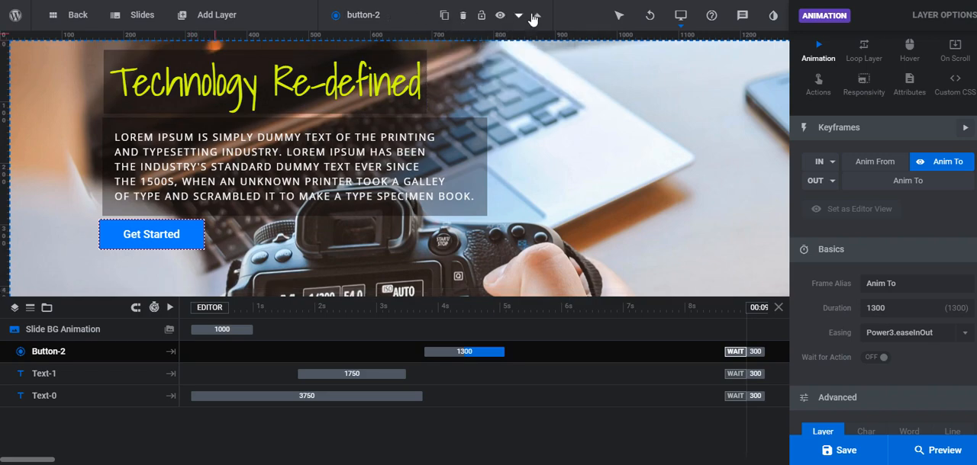
Duplicate slide #1 in the slider's slide list
{"action": "mouse_move", "coordinate": [222, 15]}
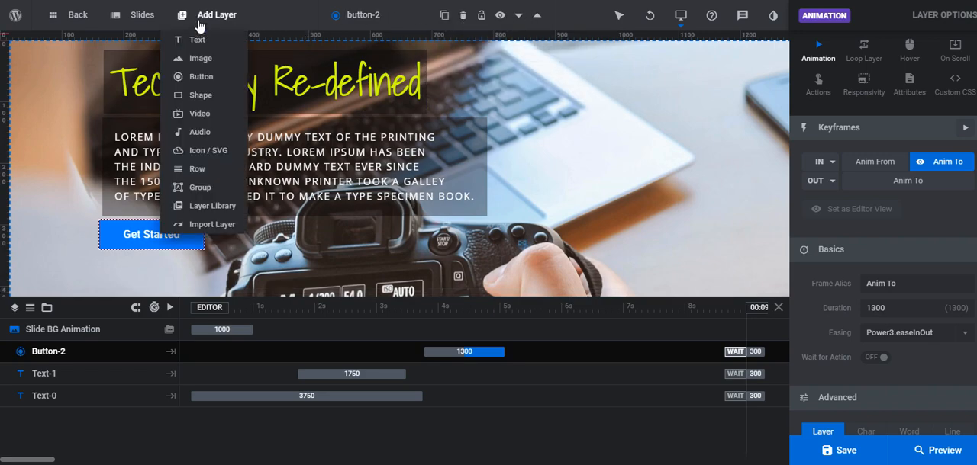
{"action": "mouse_move", "coordinate": [141, 15]}
{"action": "mouse_move", "coordinate": [145, 74]}
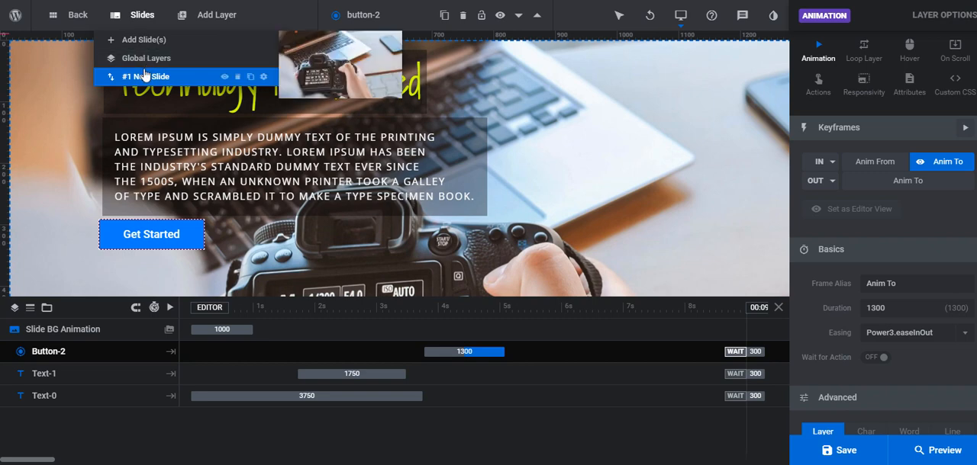
{"action": "left_click", "coordinate": [250, 78]}
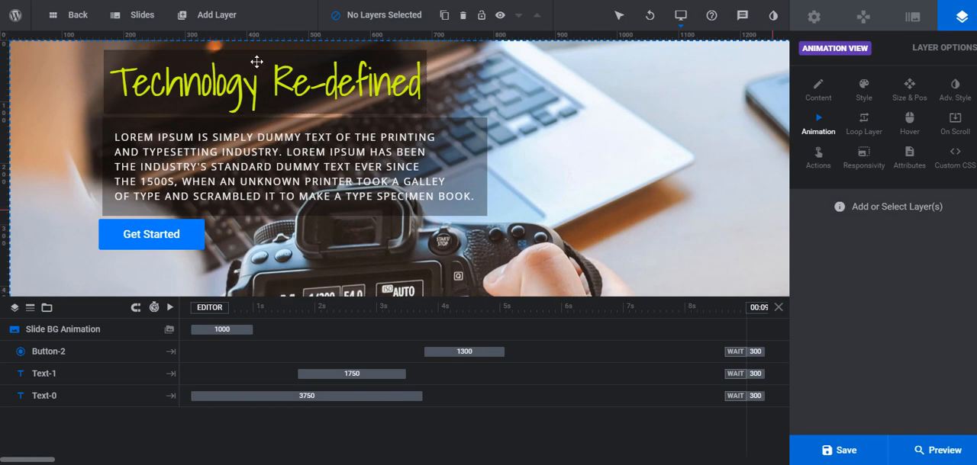
Replace the headline text on the duplicated slide with "This is Slide 2" and save the slide
{"action": "mouse_move", "coordinate": [155, 21]}
{"action": "mouse_move", "coordinate": [159, 96]}
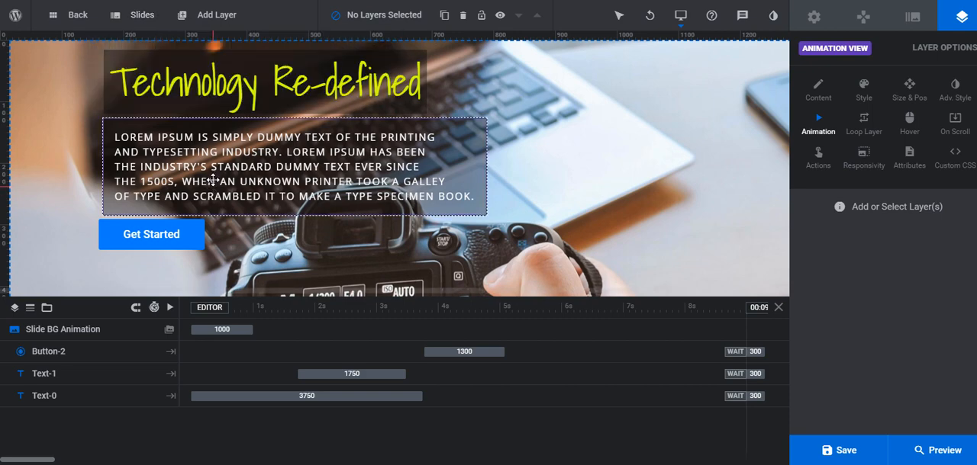
{"action": "left_click", "coordinate": [193, 81]}
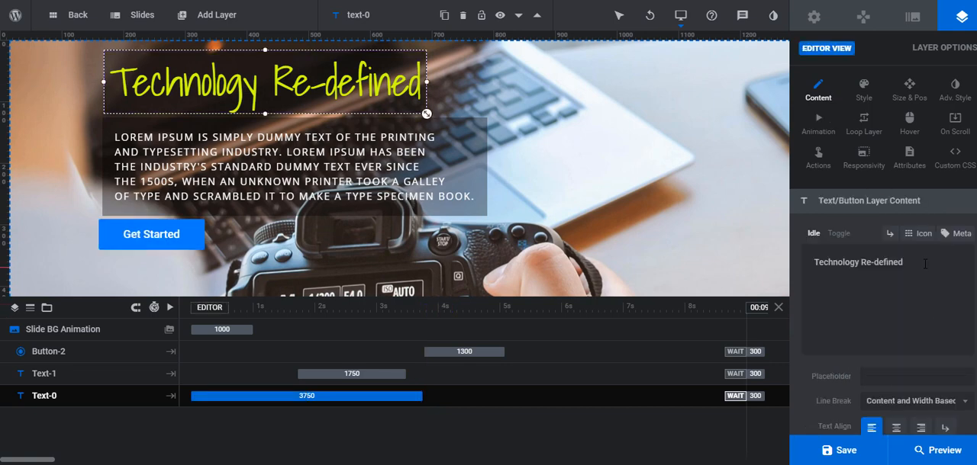
{"action": "left_click_drag", "start_coordinate": [925, 264], "coordinate": [752, 266]}
{"action": "type", "text": "Thi"}
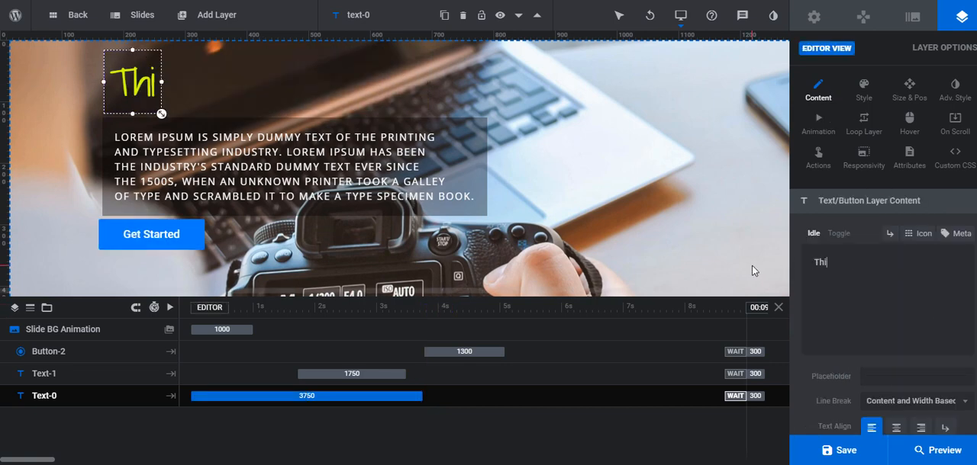
{"action": "type", "text": "s is Slide"}
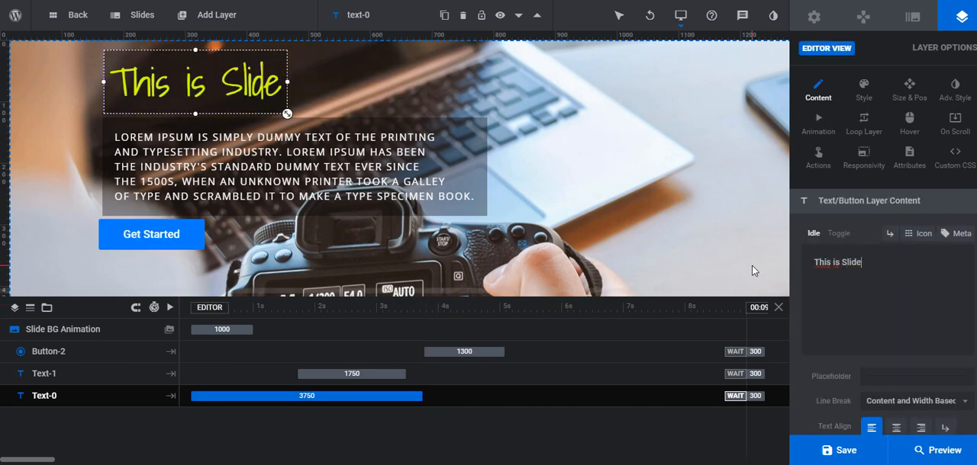
{"action": "type", "text": " 2"}
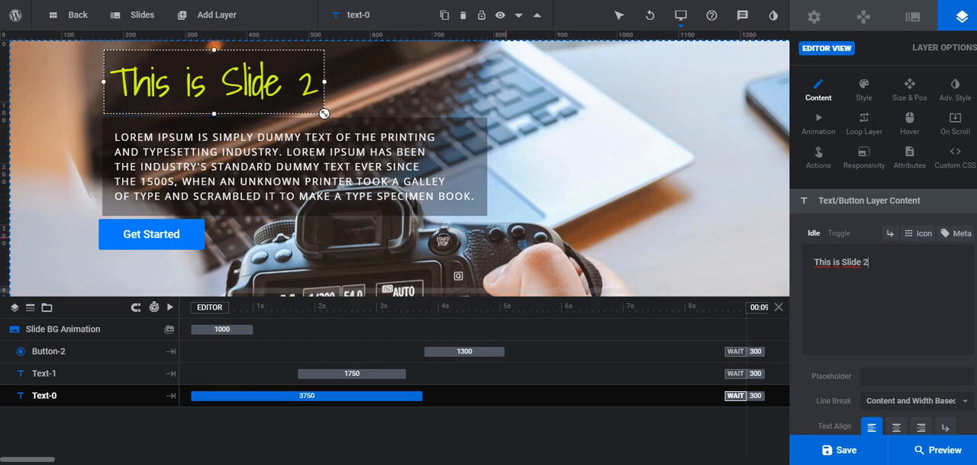
{"action": "left_click", "coordinate": [860, 442]}
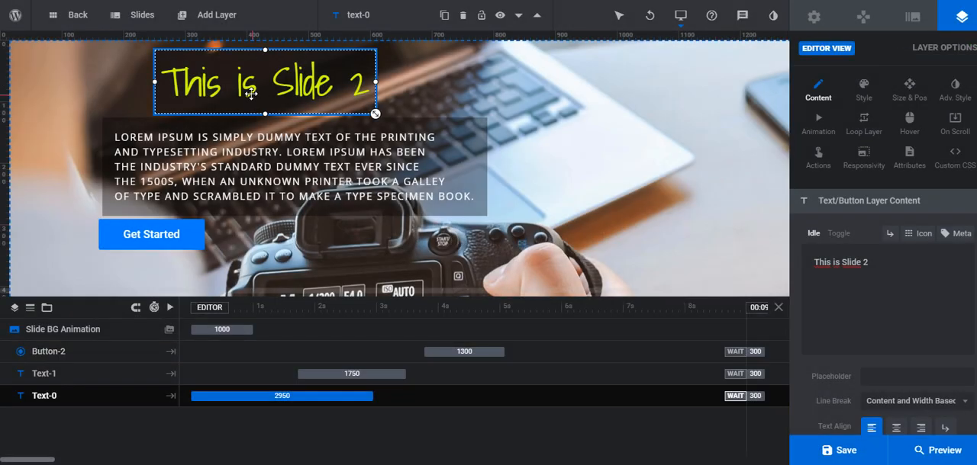
Move the headline back above the paragraph, aligned with its left edge, then save the slide and reload the live page
{"action": "left_click_drag", "start_coordinate": [250, 97], "coordinate": [199, 94]}
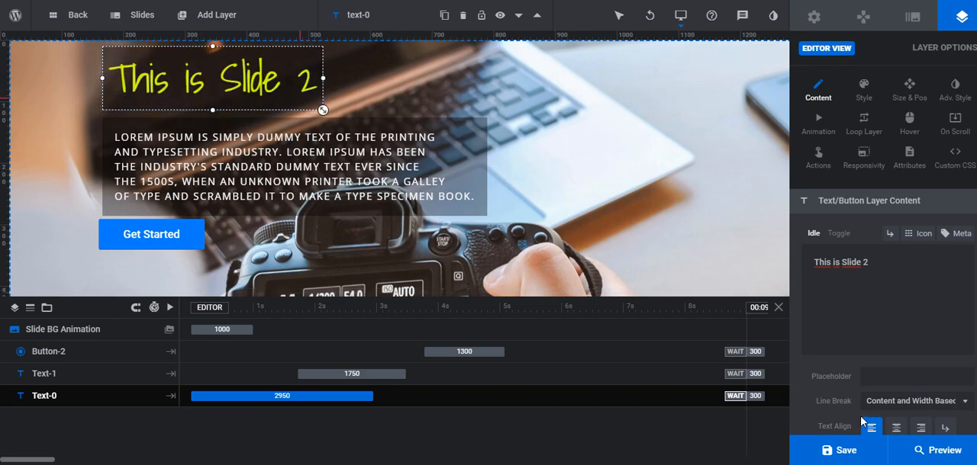
{"action": "left_click", "coordinate": [853, 457]}
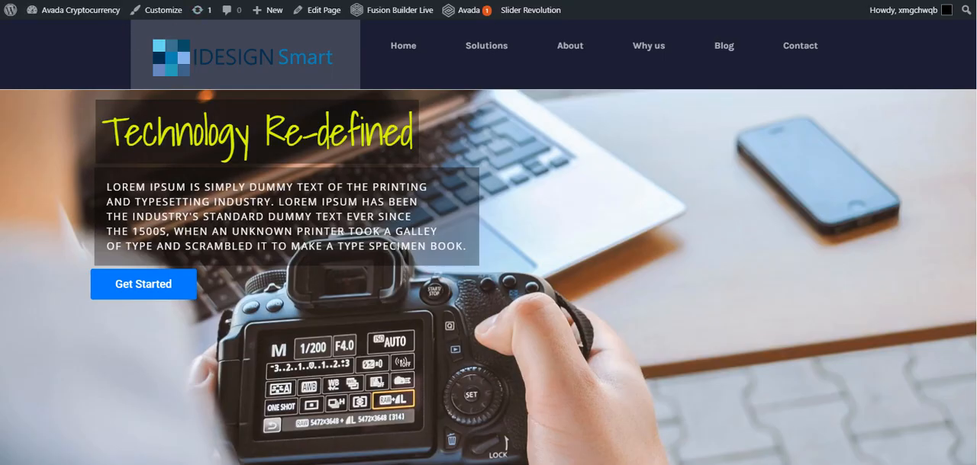
{"action": "key", "text": "F5"}
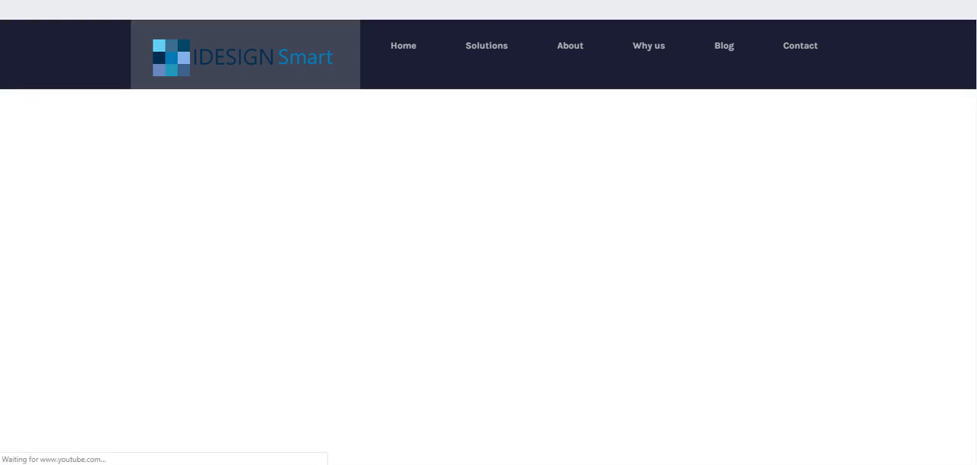
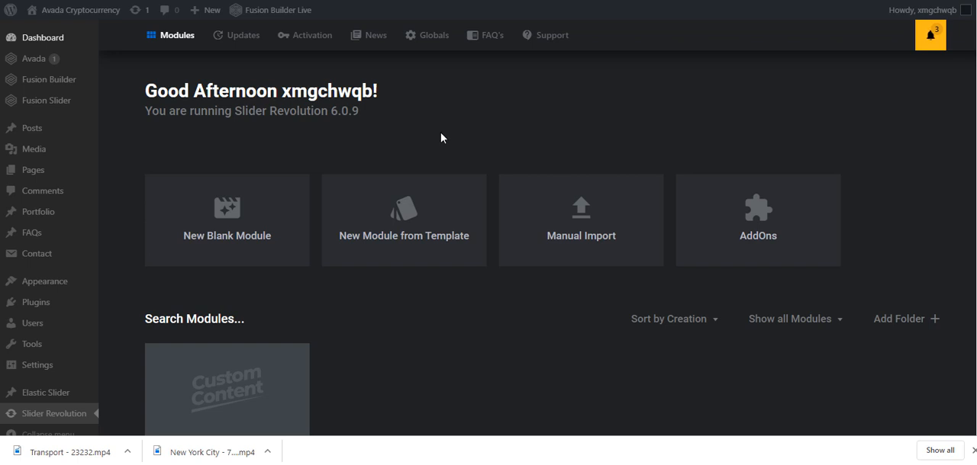
Create a blank slider module with full-width size and Intelligent Inheriting responsiveness, and show the slide's background options
{"action": "left_click", "coordinate": [227, 216]}
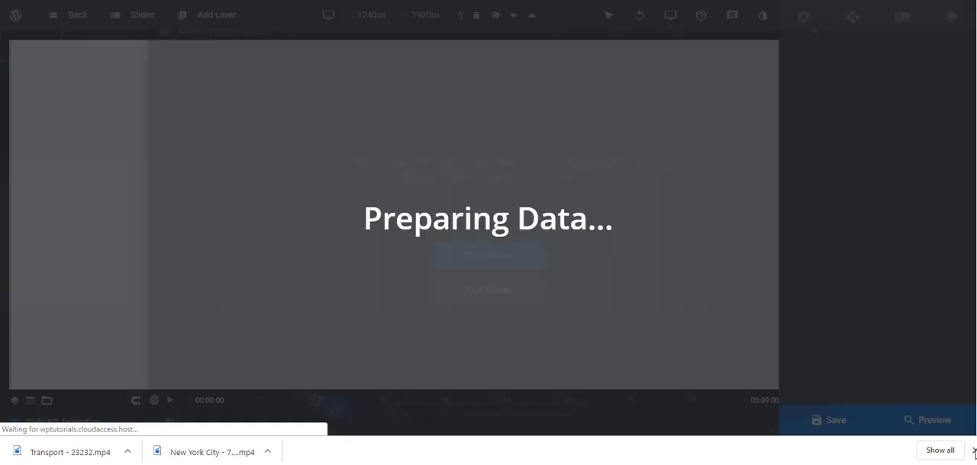
{"action": "left_click", "coordinate": [973, 451]}
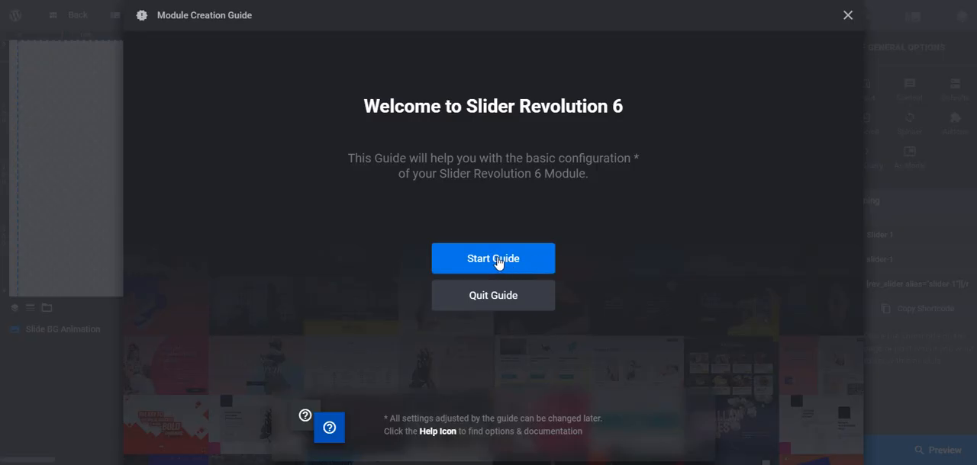
{"action": "left_click", "coordinate": [501, 263]}
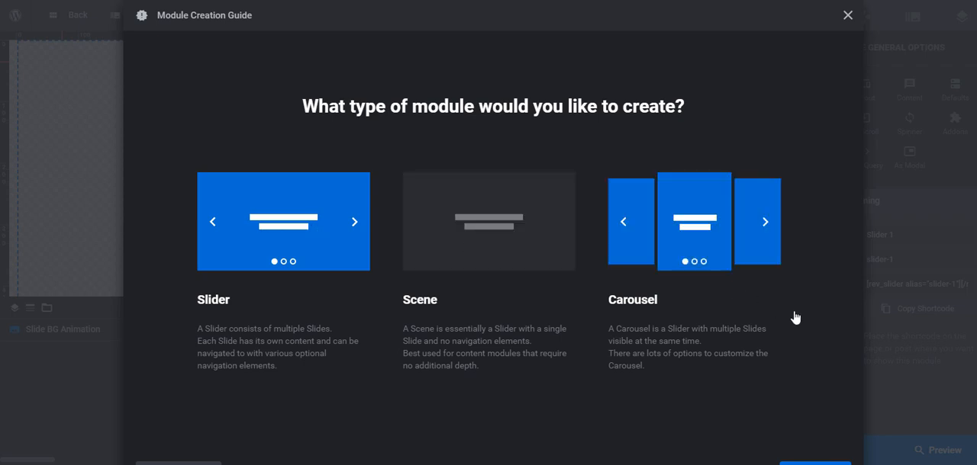
{"action": "scroll", "coordinate": [791, 398], "scroll_direction": "down", "scroll_amount": 1}
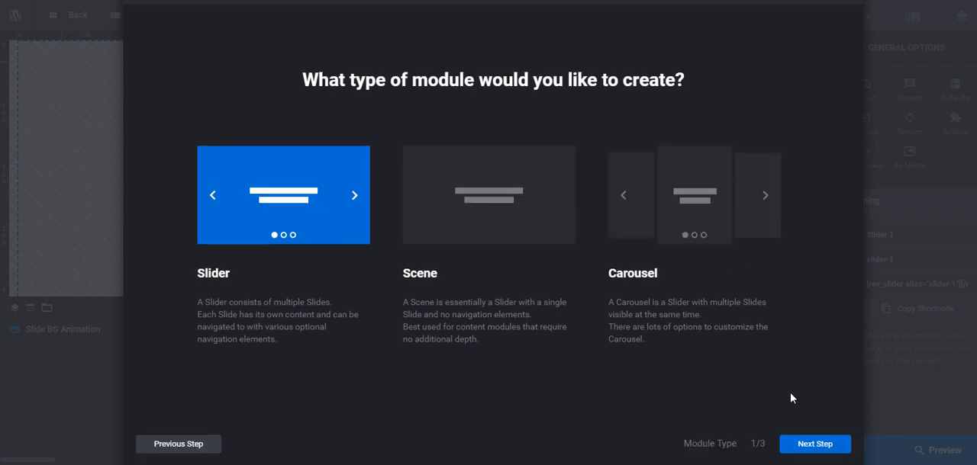
{"action": "left_click", "coordinate": [819, 445]}
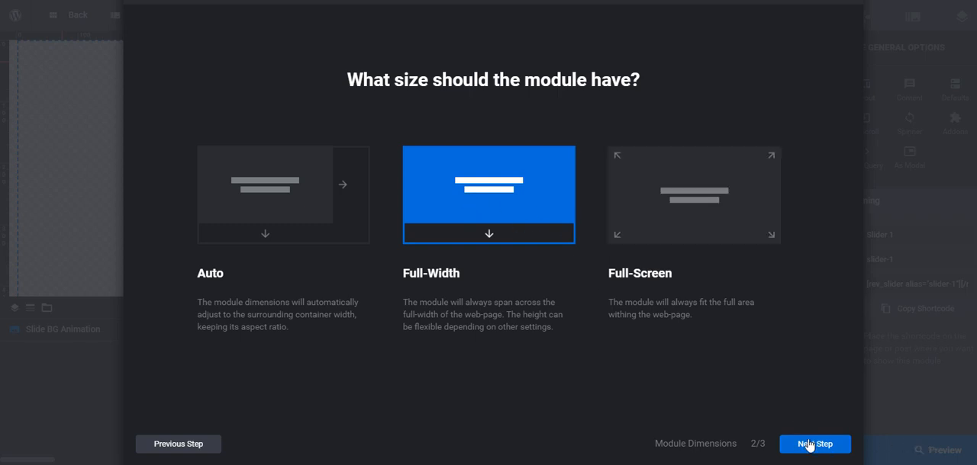
{"action": "left_click", "coordinate": [809, 445]}
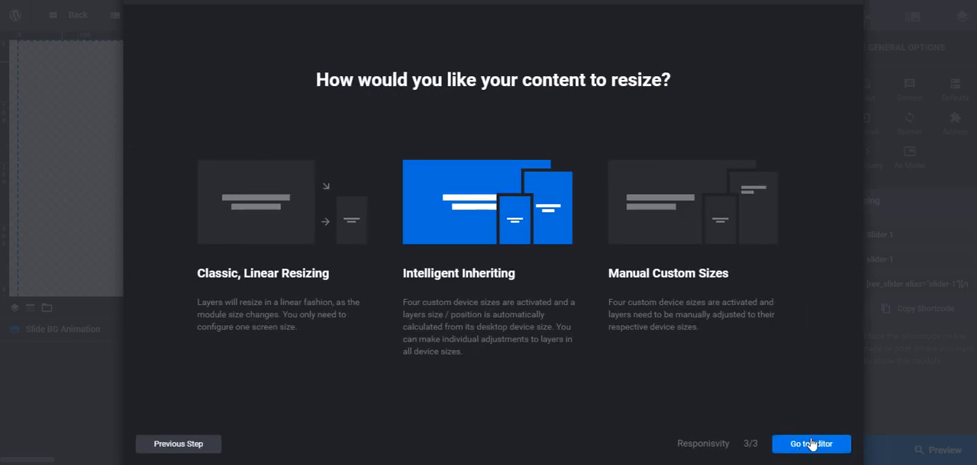
{"action": "left_click", "coordinate": [811, 446]}
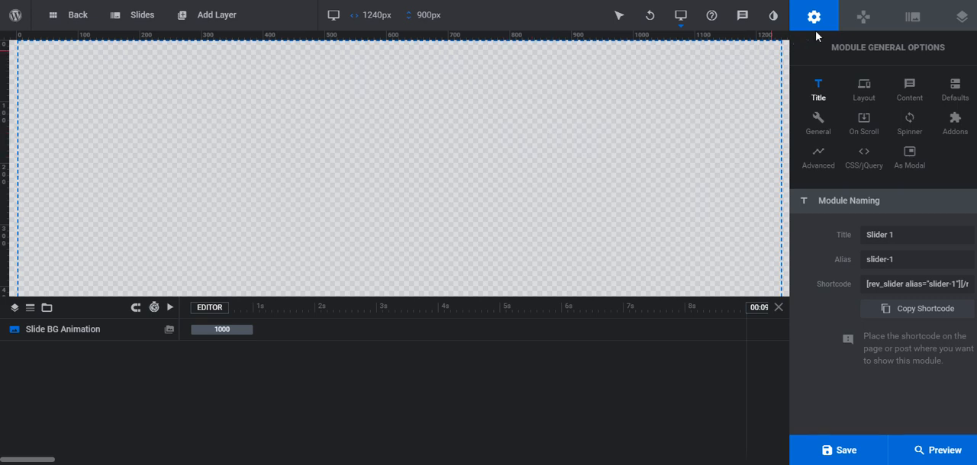
{"action": "left_click", "coordinate": [912, 19]}
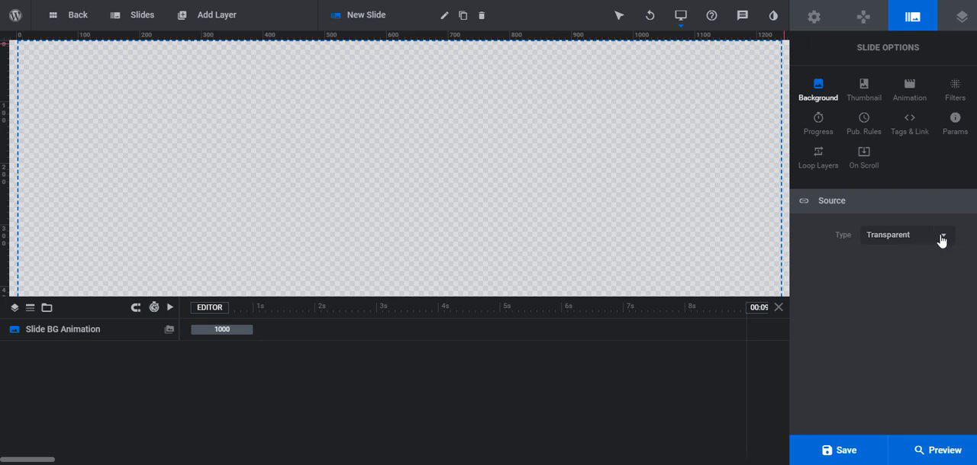
Set the slide background's source type to YouTube Video and clear the YouTube ID placeholder
{"action": "left_click", "coordinate": [942, 238]}
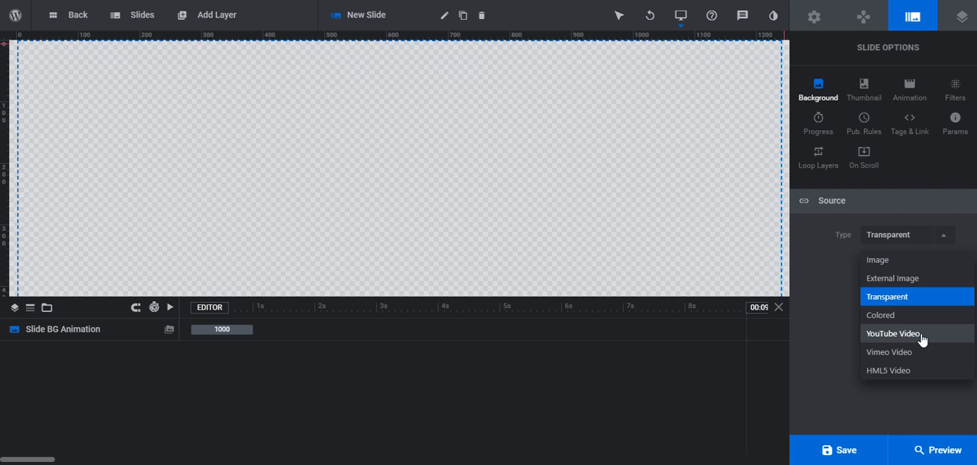
{"action": "left_click", "coordinate": [922, 334]}
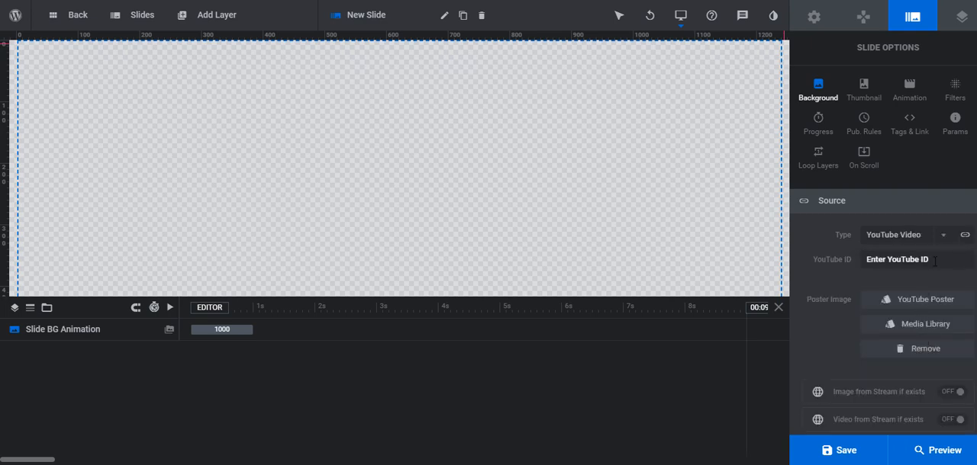
{"action": "left_click", "coordinate": [874, 260]}
{"action": "left_click", "coordinate": [933, 260]}
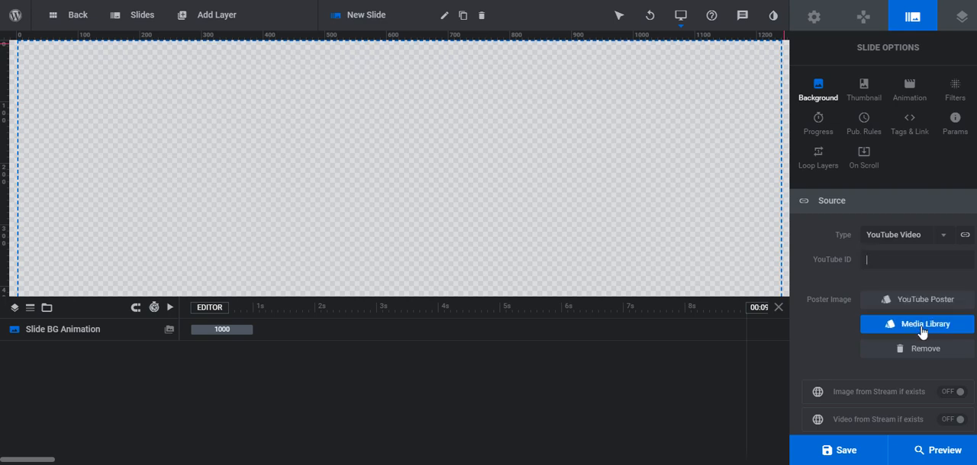
Set the slide background type to HTML5 Video and use Transport-23232.mp4 from the media library as its MPEG source
{"action": "left_click", "coordinate": [943, 235]}
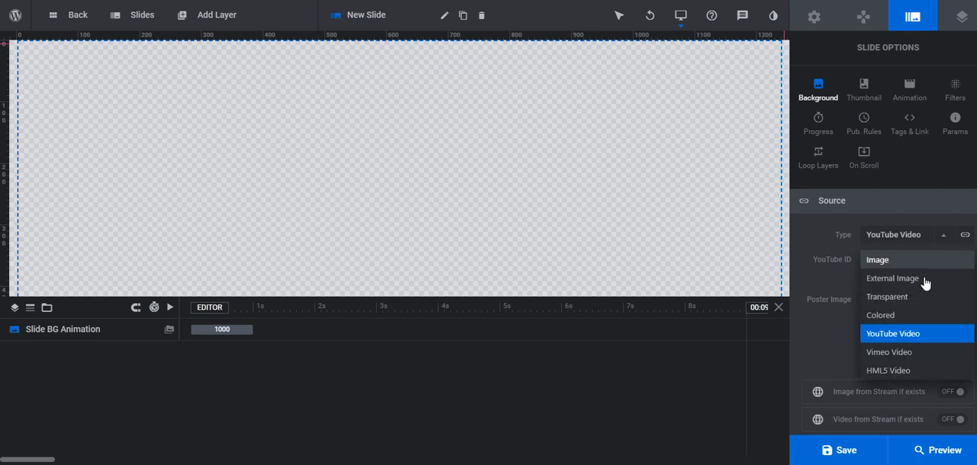
{"action": "left_click", "coordinate": [890, 371]}
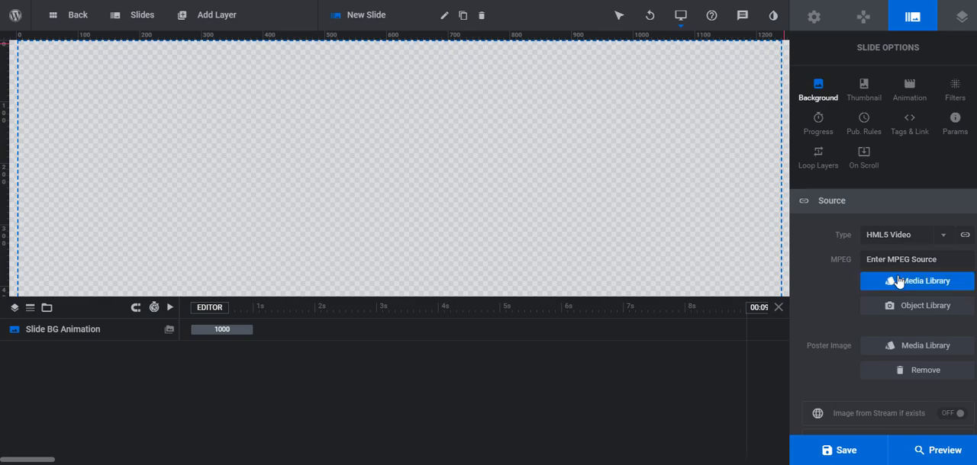
{"action": "left_click", "coordinate": [916, 288]}
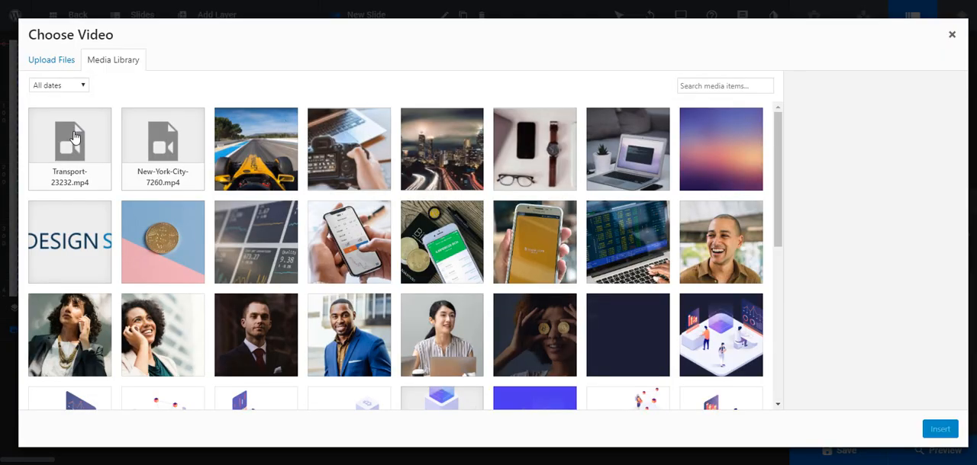
{"action": "left_click", "coordinate": [74, 137]}
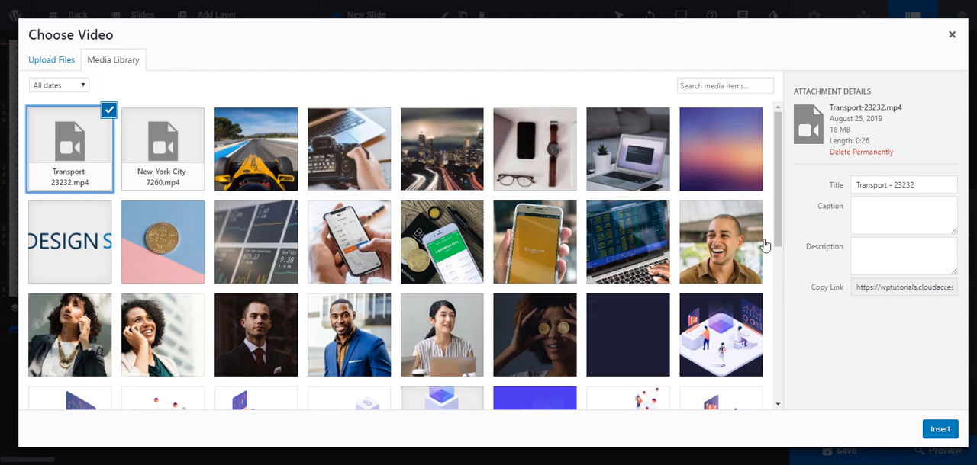
{"action": "left_click", "coordinate": [932, 429]}
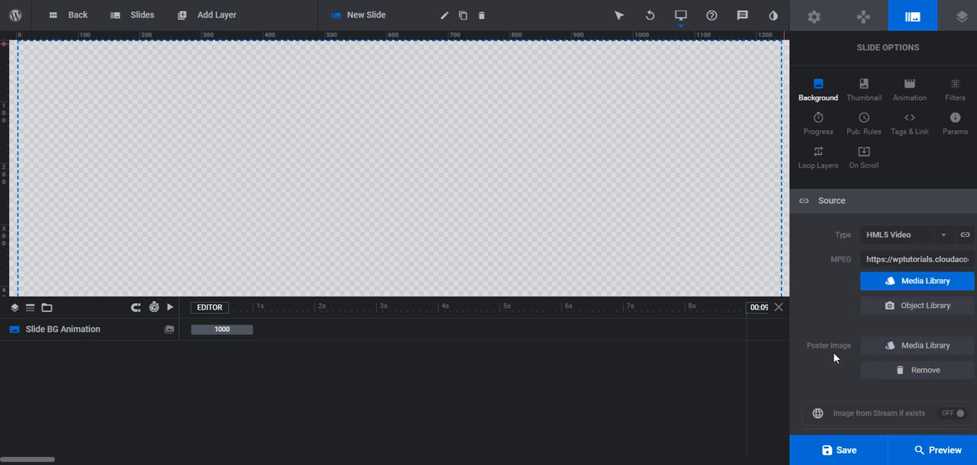
Upload the Transport_Poster image from the computer and insert it as the background video's poster image
{"action": "left_click", "coordinate": [946, 357]}
{"action": "left_click", "coordinate": [43, 61]}
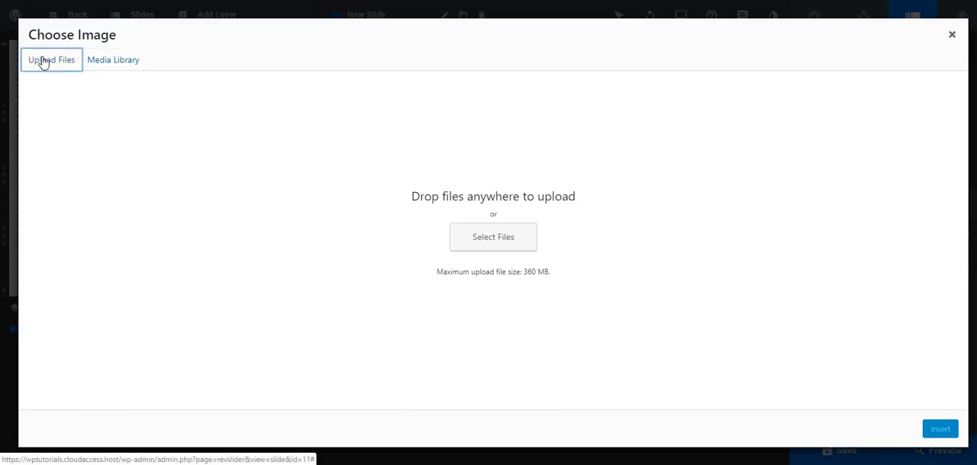
{"action": "left_click", "coordinate": [488, 237]}
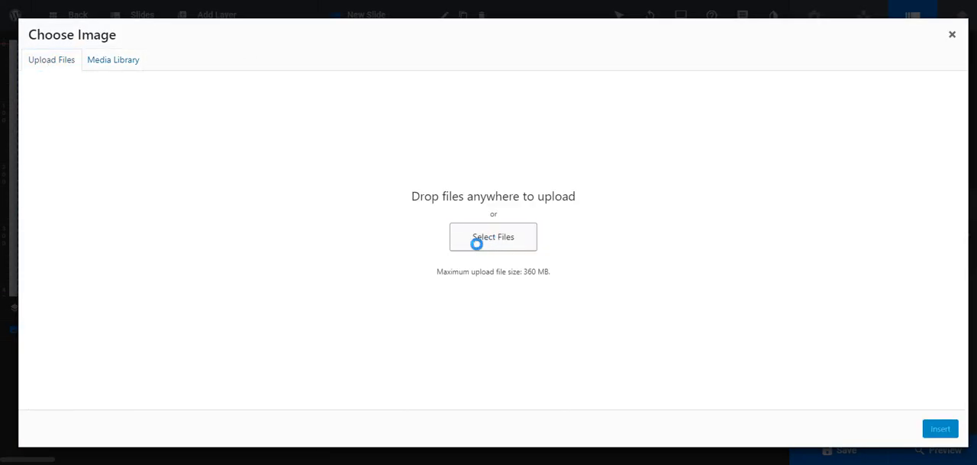
{"action": "scroll", "coordinate": [180, 164], "scroll_direction": "down", "scroll_amount": 2}
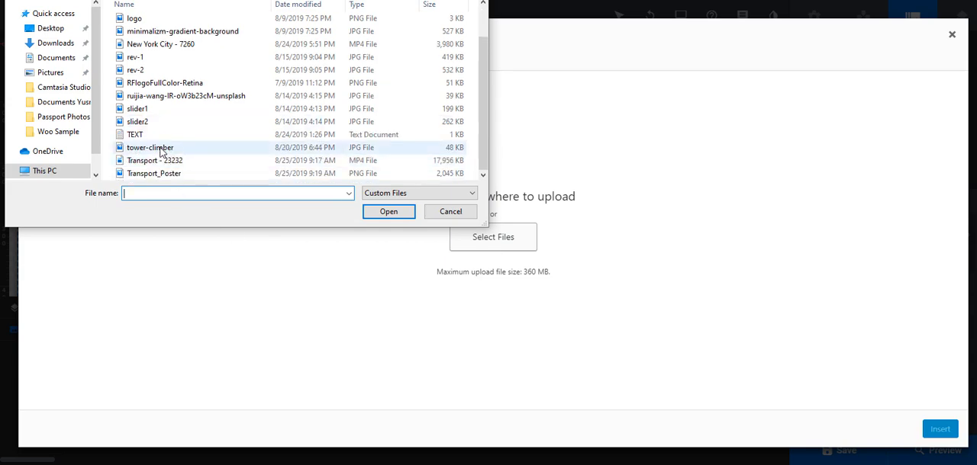
{"action": "double_click", "coordinate": [169, 173]}
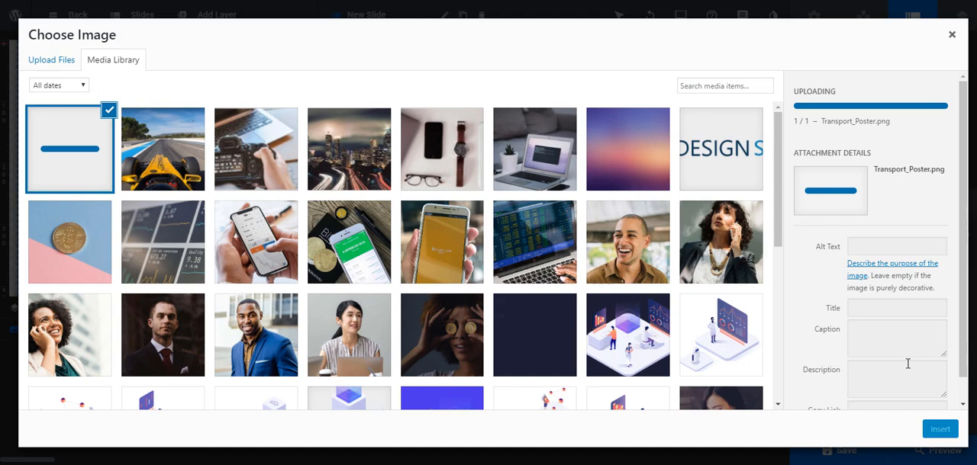
{"action": "left_click", "coordinate": [946, 432]}
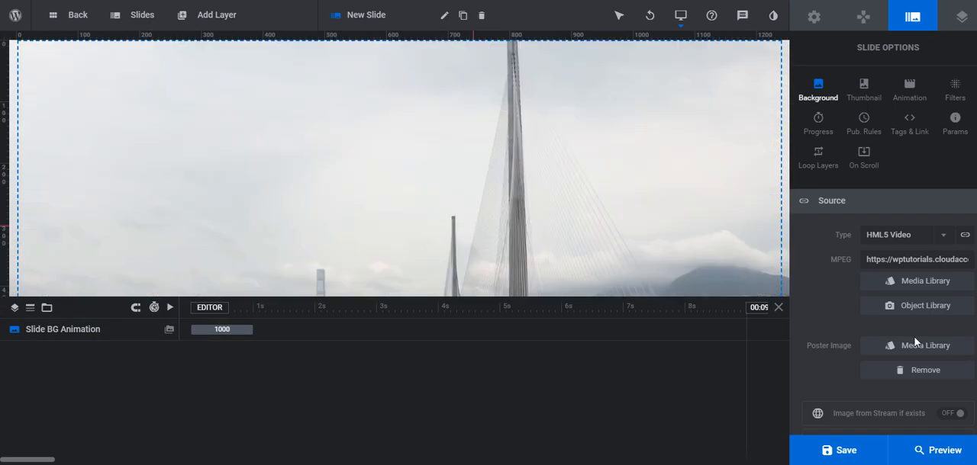
Review the background video's HTML5 settings and the module naming, then save Slider 1
{"action": "scroll", "coordinate": [906, 316], "scroll_direction": "down", "scroll_amount": 3}
{"action": "scroll", "coordinate": [905, 315], "scroll_direction": "down", "scroll_amount": 1}
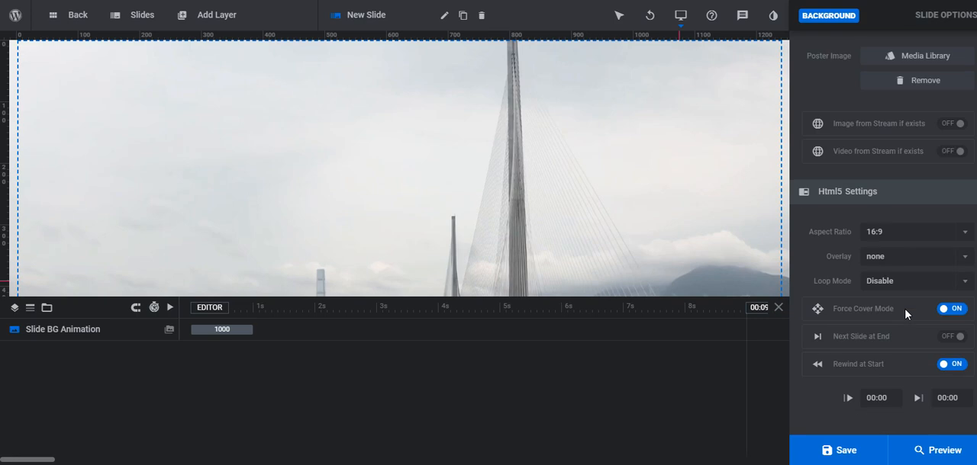
{"action": "scroll", "coordinate": [889, 311], "scroll_direction": "up", "scroll_amount": 5}
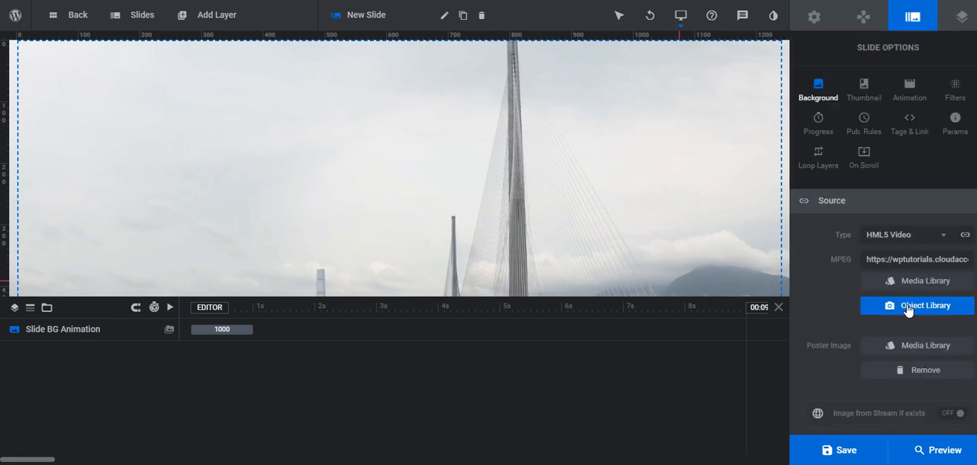
{"action": "left_click", "coordinate": [814, 19]}
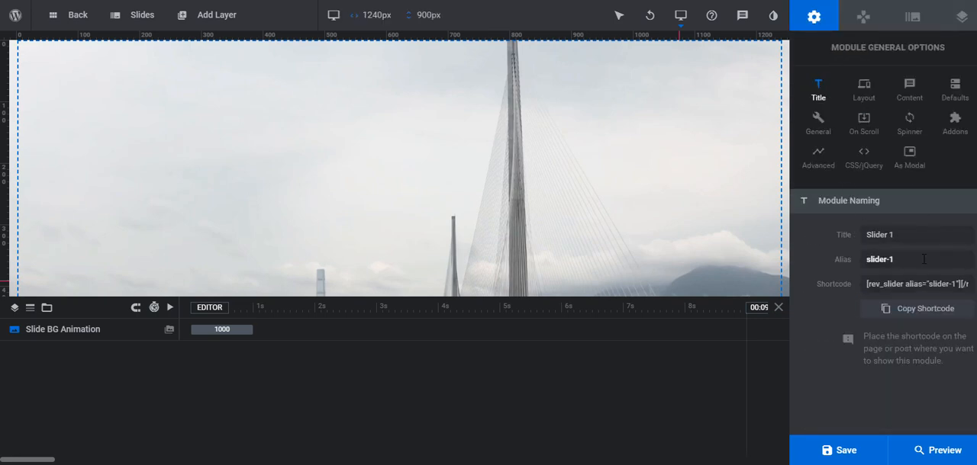
{"action": "left_click", "coordinate": [847, 450]}
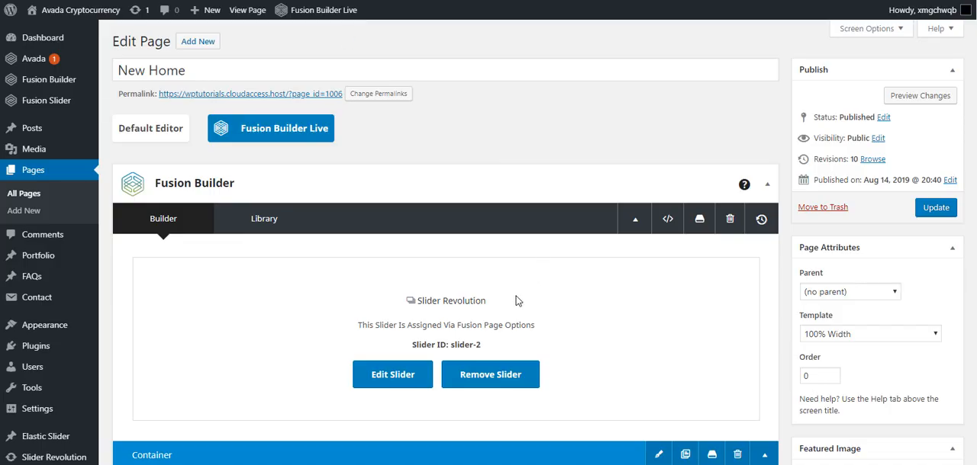
{"action": "scroll", "coordinate": [512, 298], "scroll_direction": "down", "scroll_amount": 15}
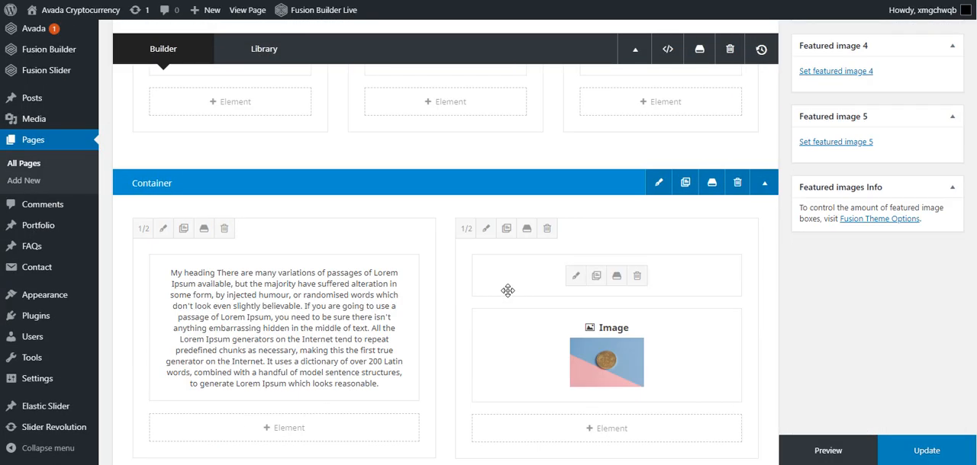
{"action": "scroll", "coordinate": [534, 301], "scroll_direction": "down", "scroll_amount": 8}
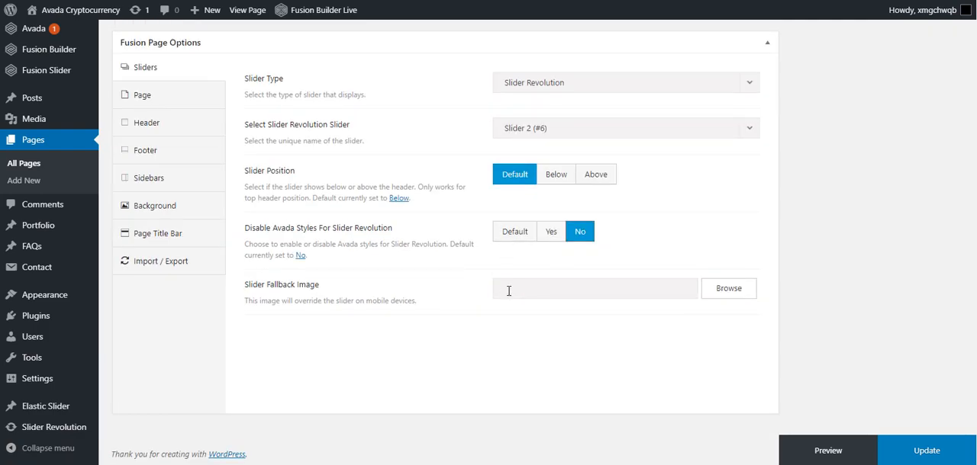
{"action": "scroll", "coordinate": [567, 302], "scroll_direction": "up", "scroll_amount": 3}
{"action": "left_click", "coordinate": [567, 321]}
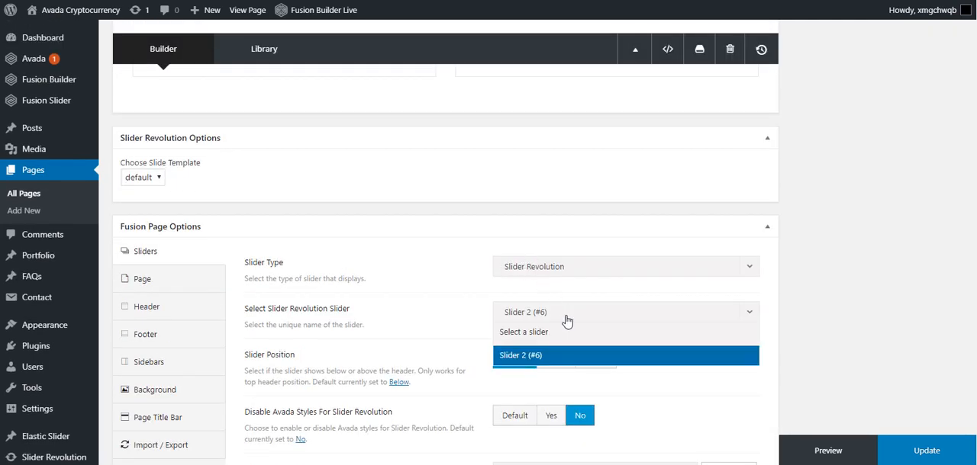
{"action": "left_click", "coordinate": [568, 321]}
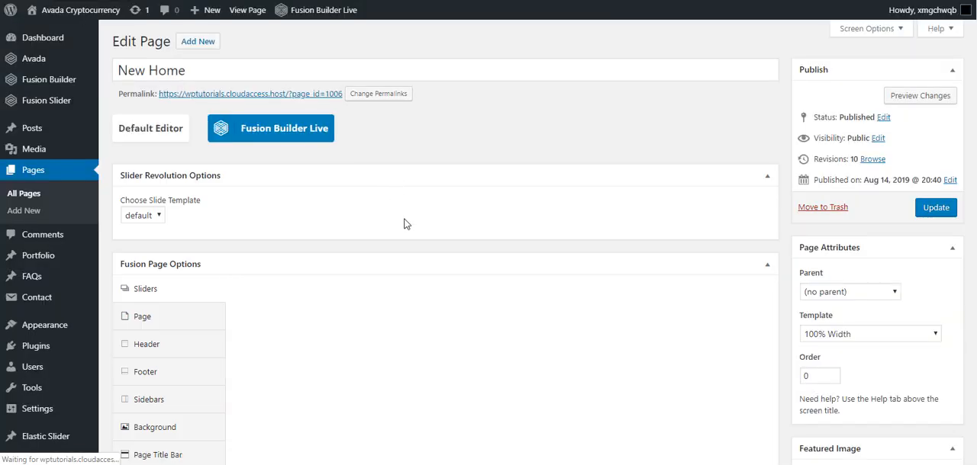
Assign Slider 1 (#7) as the New Home page's Slider Revolution slider, update the page and view it live
{"action": "scroll", "coordinate": [404, 222], "scroll_direction": "down", "scroll_amount": 5}
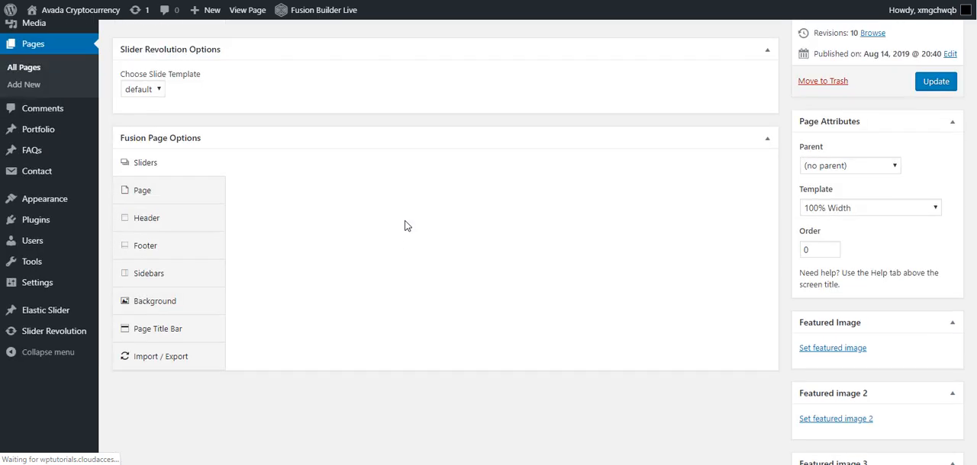
{"action": "scroll", "coordinate": [495, 245], "scroll_direction": "down", "scroll_amount": 15}
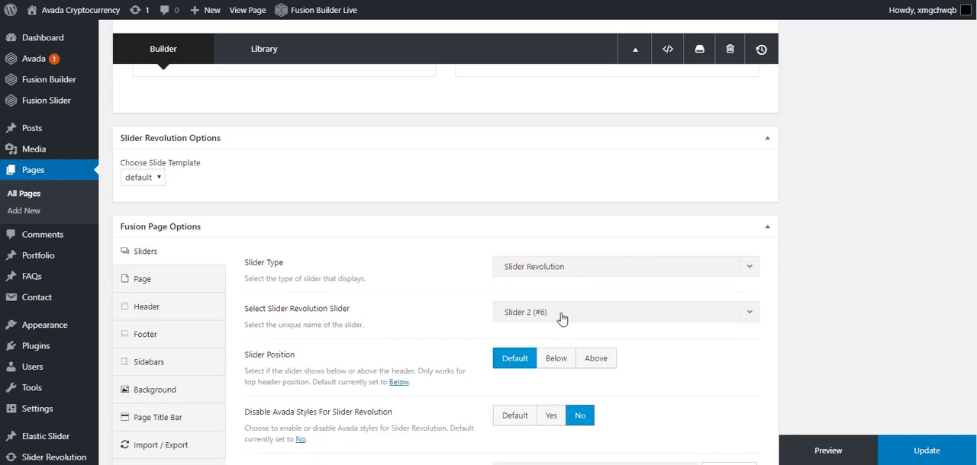
{"action": "left_click", "coordinate": [562, 314]}
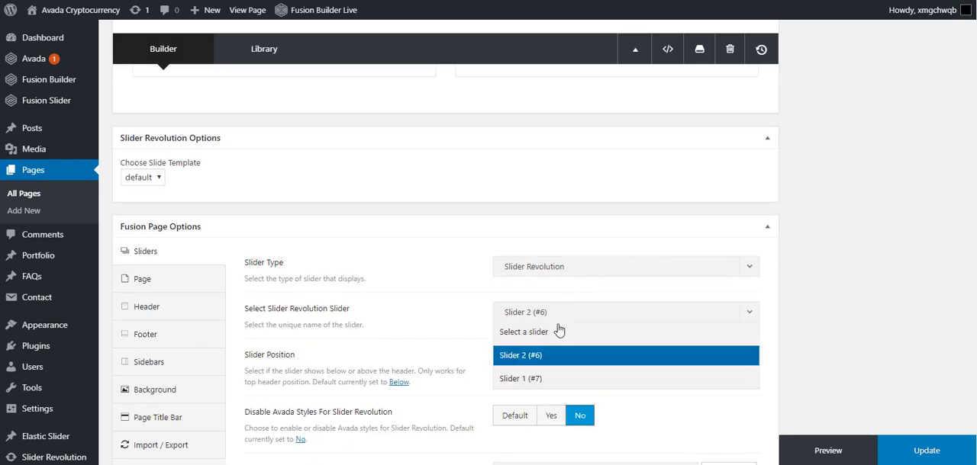
{"action": "left_click", "coordinate": [546, 380]}
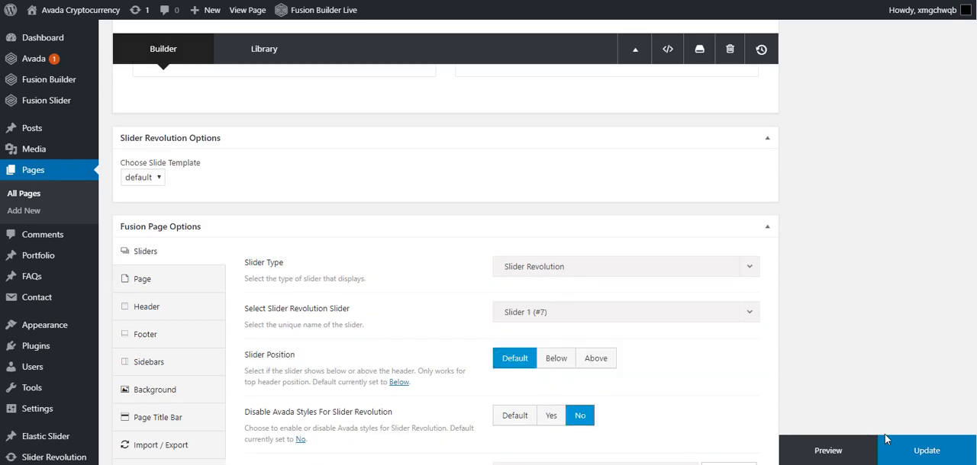
{"action": "left_click", "coordinate": [922, 451]}
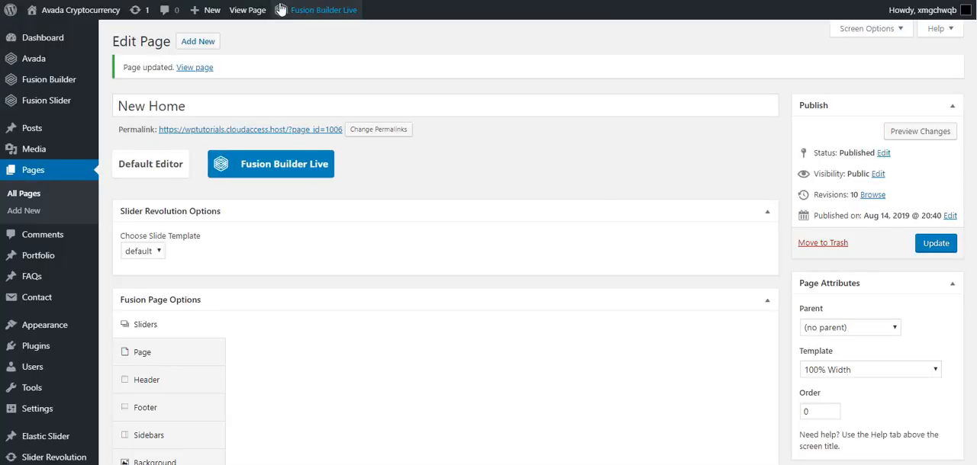
{"action": "left_click", "coordinate": [246, 11]}
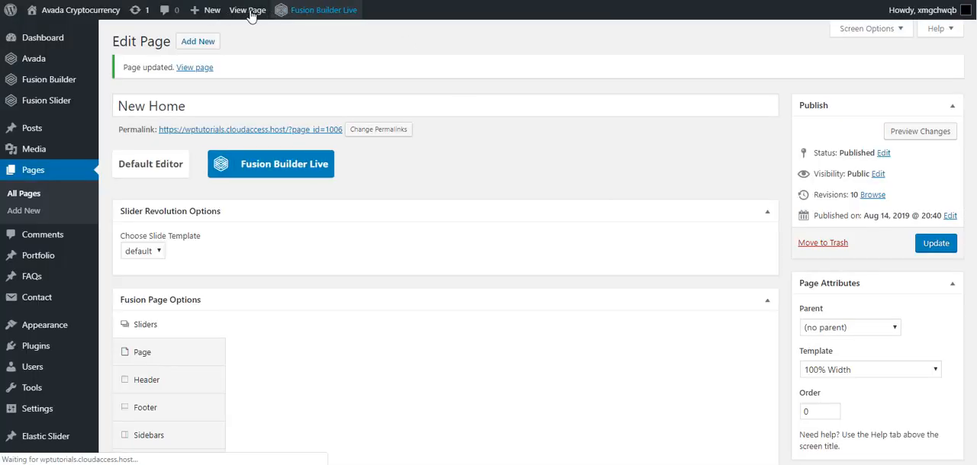
View the updated New Home page in a new tab and check how the slider's video background displays
{"action": "right_click", "coordinate": [246, 10]}
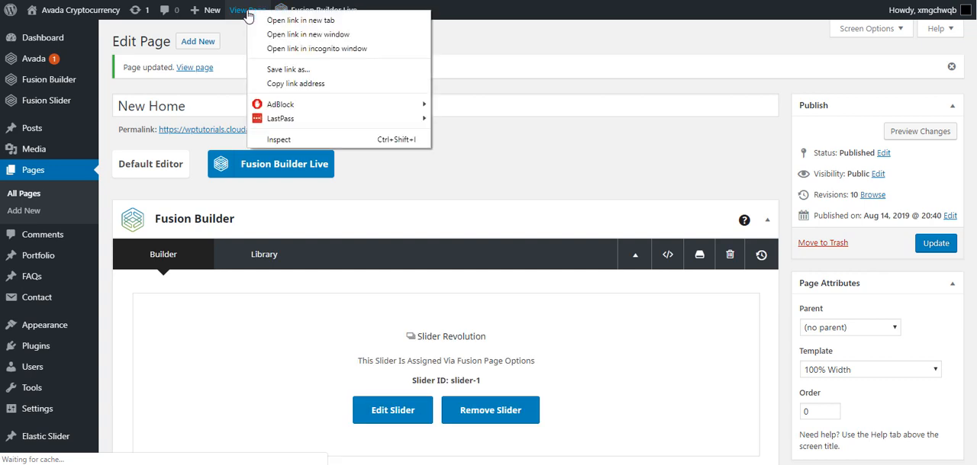
{"action": "left_click", "coordinate": [265, 17]}
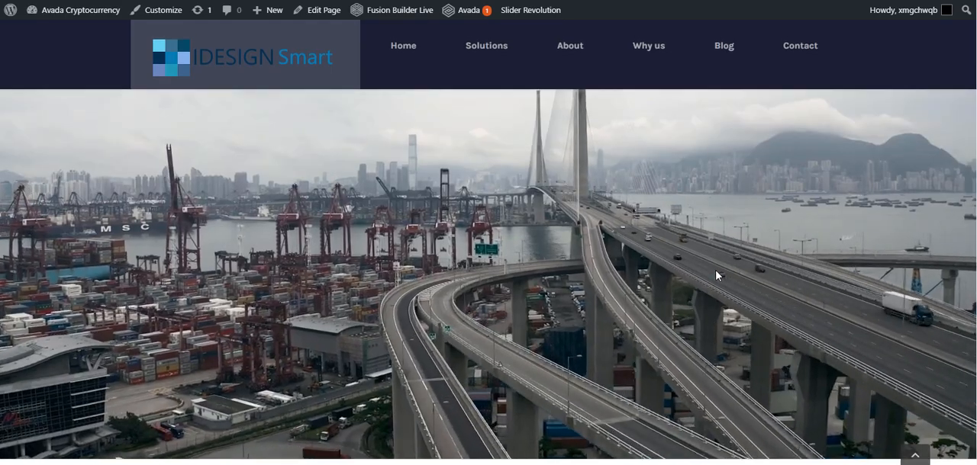
{"action": "scroll", "coordinate": [716, 276], "scroll_direction": "down", "scroll_amount": 2}
{"action": "scroll", "coordinate": [716, 275], "scroll_direction": "up", "scroll_amount": 3}
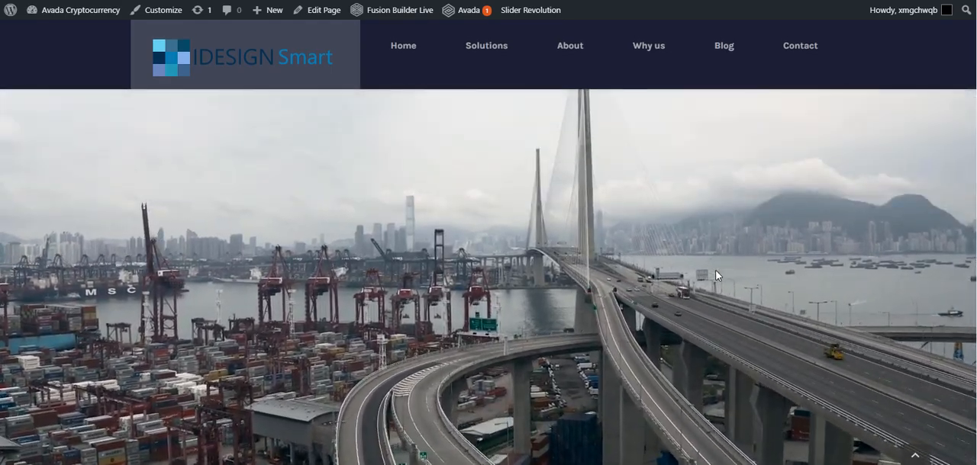
{"action": "scroll", "coordinate": [716, 275], "scroll_direction": "down", "scroll_amount": 5}
{"action": "scroll", "coordinate": [716, 276], "scroll_direction": "up", "scroll_amount": 3}
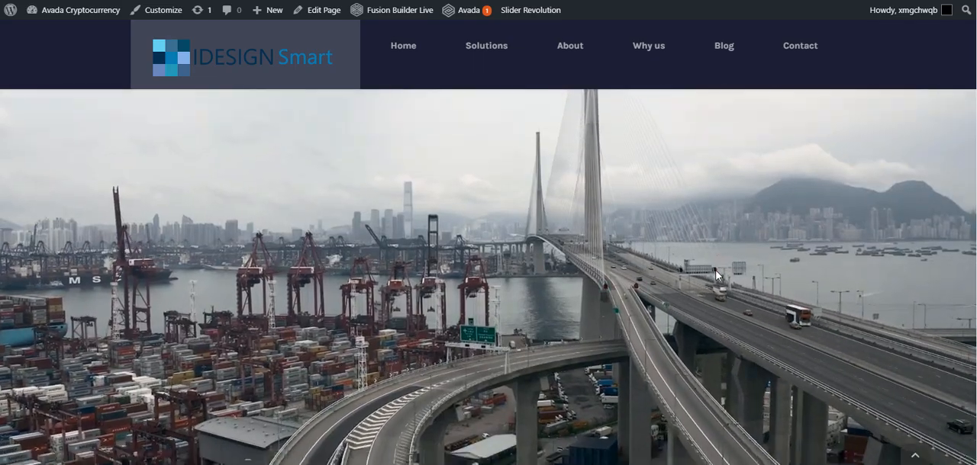
{"action": "scroll", "coordinate": [716, 275], "scroll_direction": "down", "scroll_amount": 4}
{"action": "scroll", "coordinate": [716, 275], "scroll_direction": "up", "scroll_amount": 3}
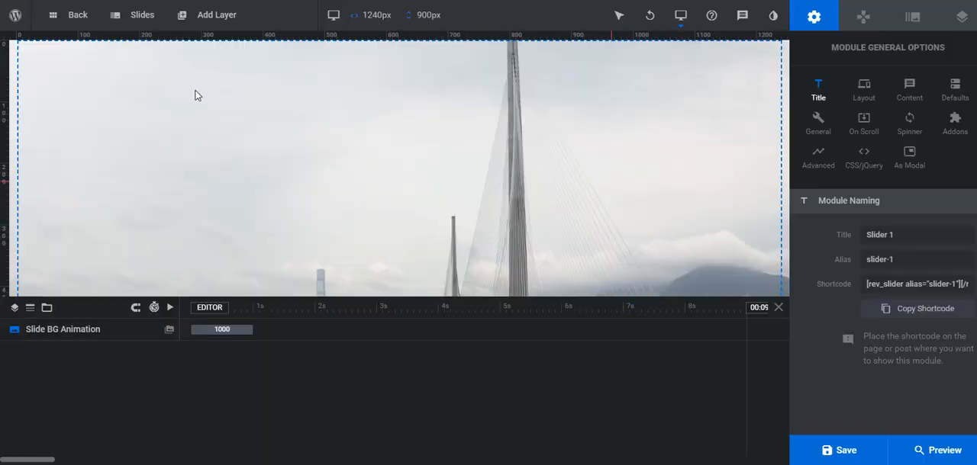
Add a plain text layer and a second text layer with the Roboto, 40px, 900 quick style headline to Slider 1
{"action": "mouse_move", "coordinate": [134, 30]}
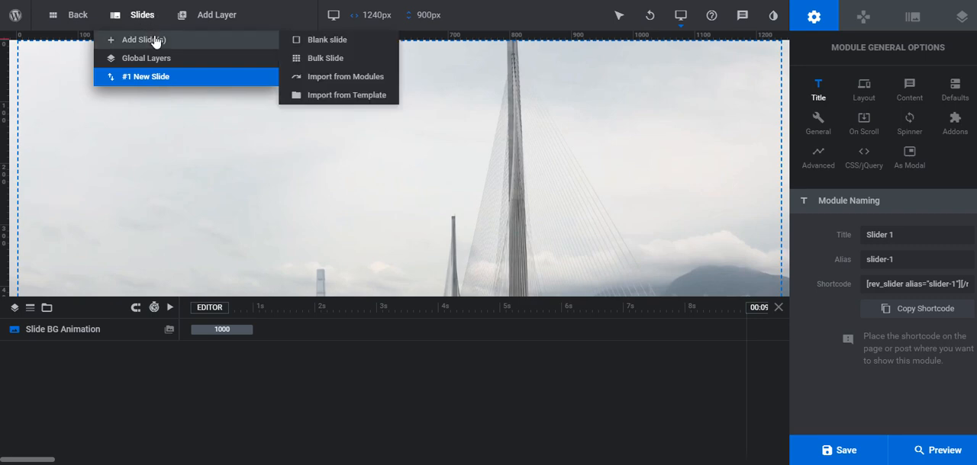
{"action": "mouse_move", "coordinate": [214, 17]}
{"action": "mouse_move", "coordinate": [209, 48]}
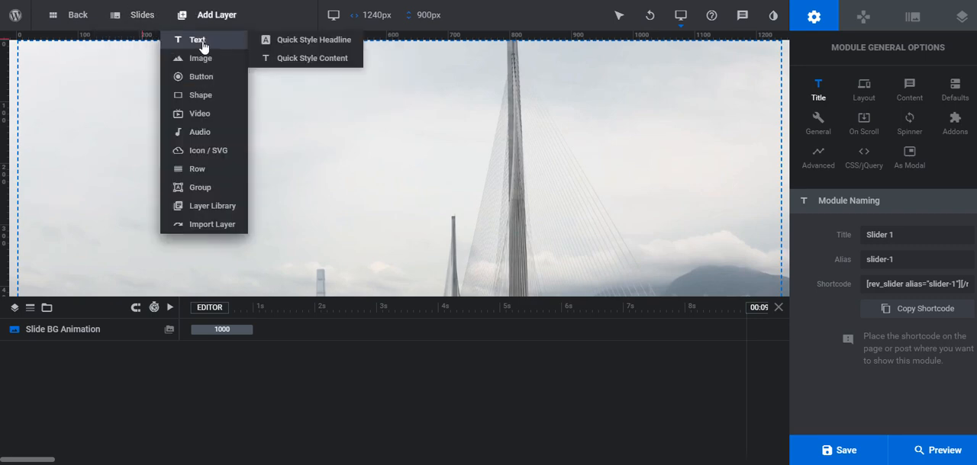
{"action": "left_click", "coordinate": [201, 44]}
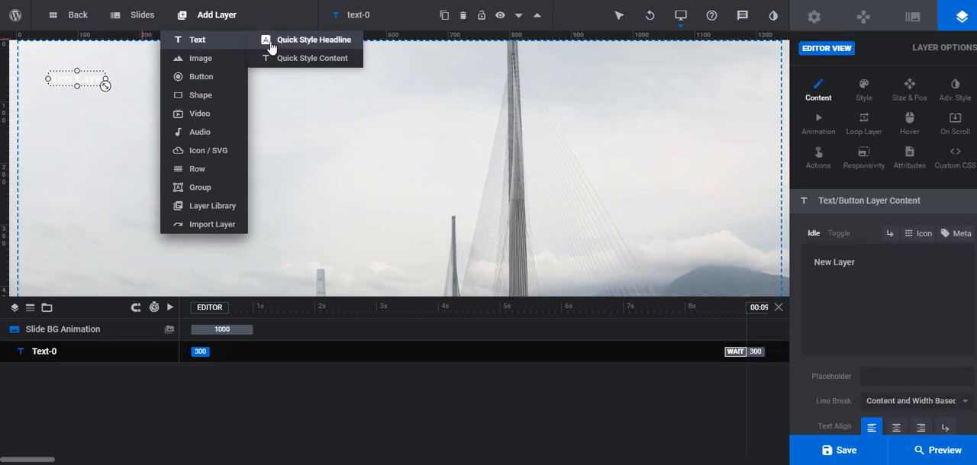
{"action": "left_click", "coordinate": [322, 44]}
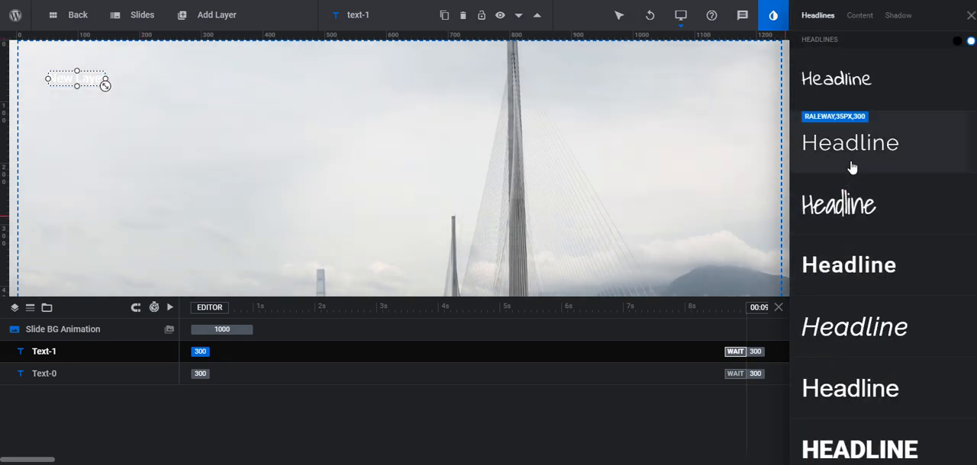
{"action": "left_click", "coordinate": [865, 445]}
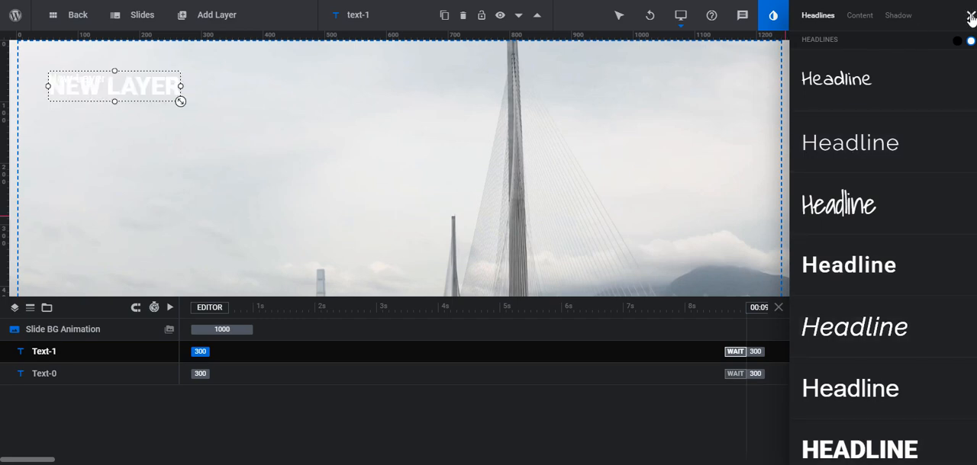
{"action": "left_click", "coordinate": [970, 17]}
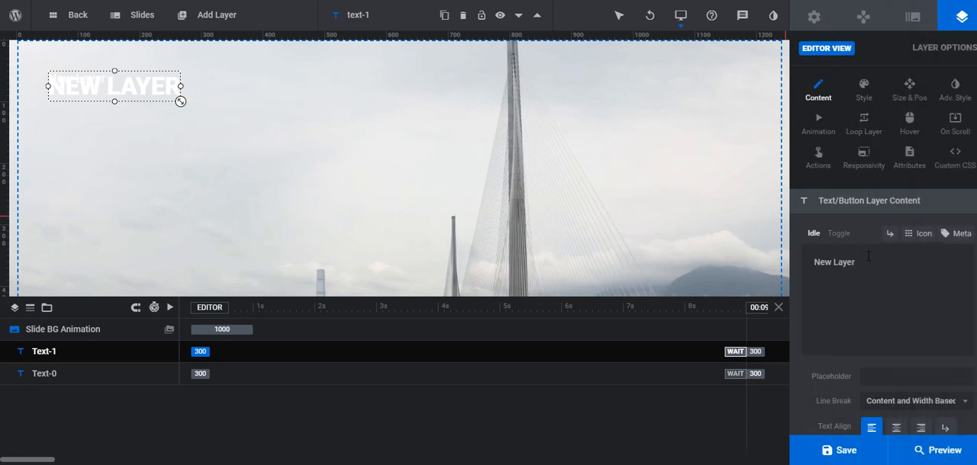
Replace the headline layer's text with "WELCOME TO MY CITY"
{"action": "left_click_drag", "start_coordinate": [867, 256], "coordinate": [760, 262]}
{"action": "key", "text": "BackSpace"}
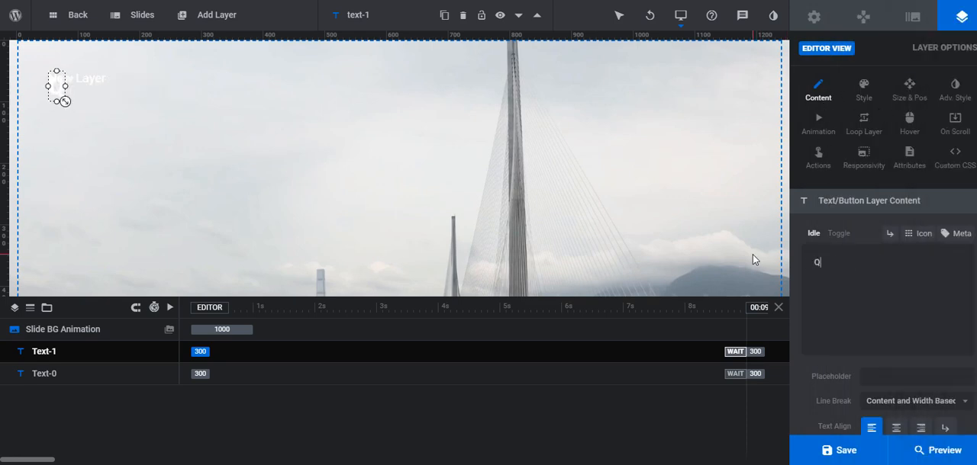
{"action": "type", "text": "WEKC"}
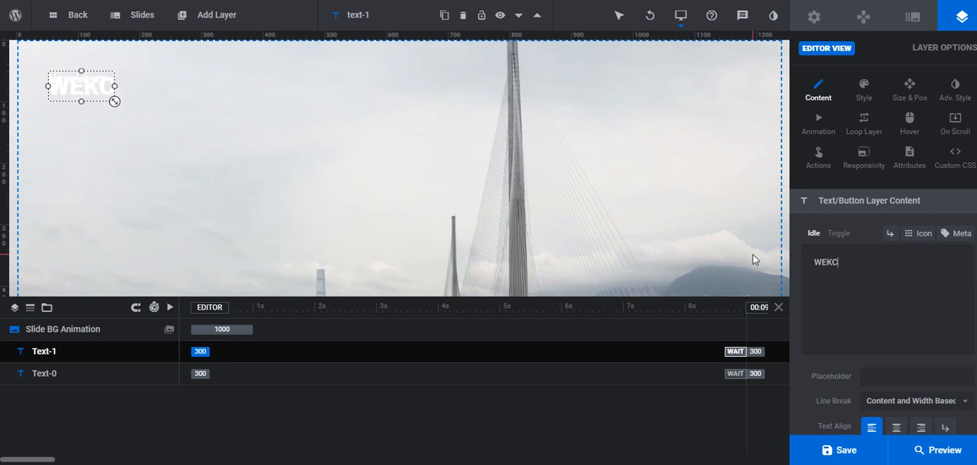
{"action": "key", "text": "BackSpace"}
{"action": "key", "text": "BackSpace"}
{"action": "type", "text": "LCO"}
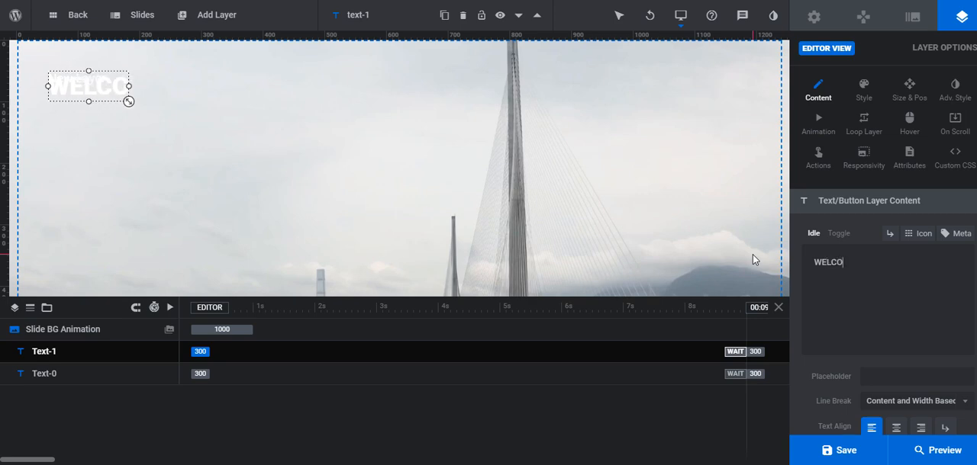
{"action": "type", "text": "ME TO "}
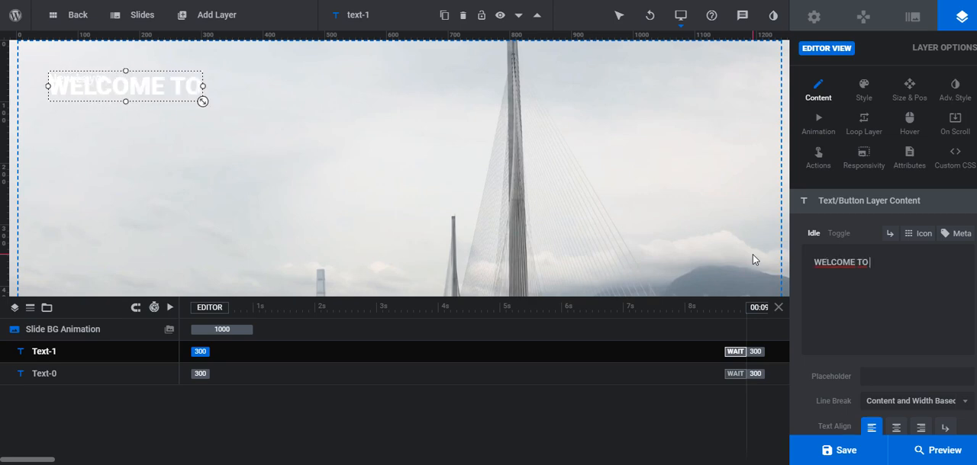
{"action": "type", "text": "MY CITUY"}
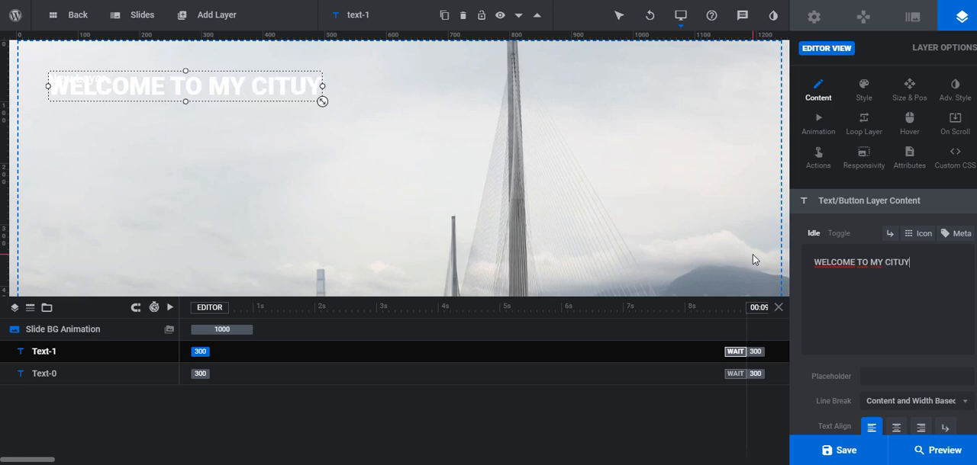
{"action": "key", "text": "BackSpace"}
{"action": "key", "text": "BackSpace"}
{"action": "type", "text": "y"}
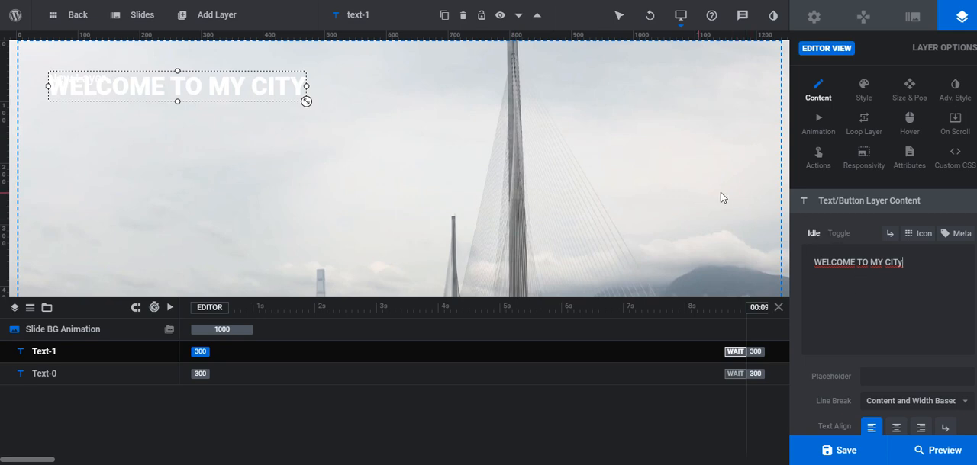
{"action": "key", "text": "BackSpace"}
{"action": "type", "text": "Y"}
Align the headline layer to the horizontal center and vertical middle of the layer area
{"action": "scroll", "coordinate": [950, 232], "scroll_direction": "down", "scroll_amount": 1}
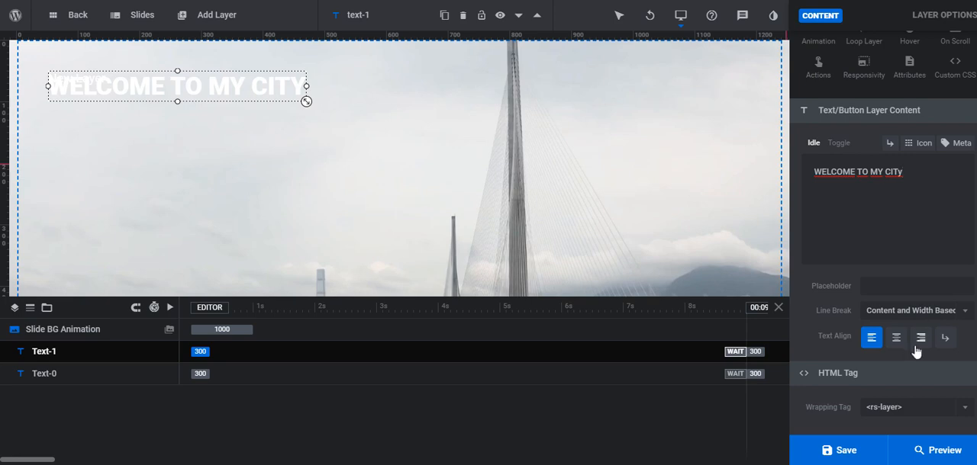
{"action": "scroll", "coordinate": [908, 208], "scroll_direction": "up", "scroll_amount": 1}
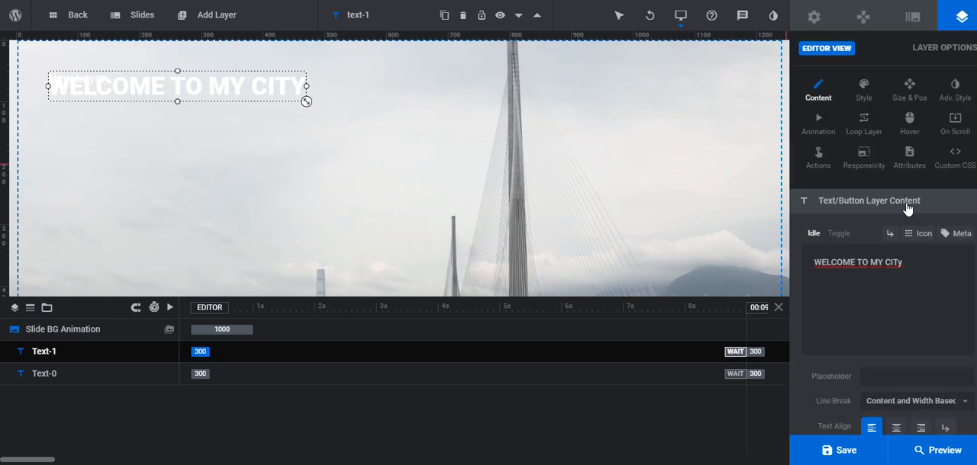
{"action": "left_click", "coordinate": [916, 87]}
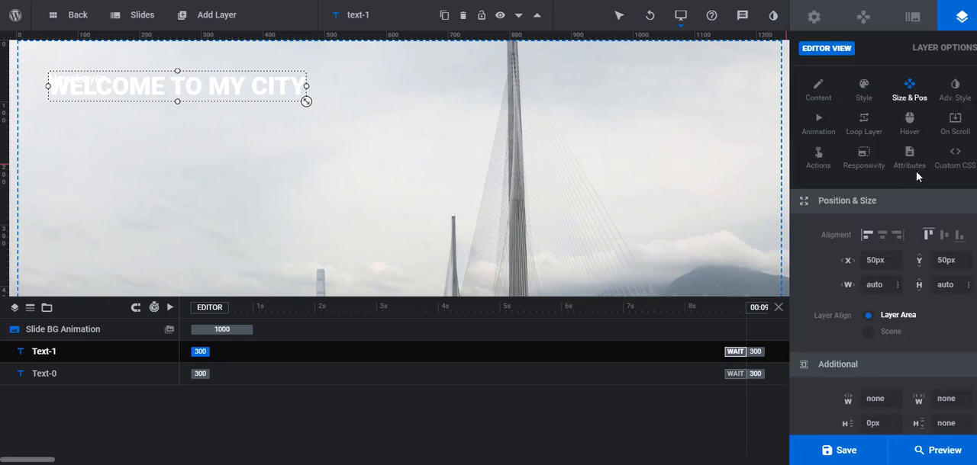
{"action": "left_click", "coordinate": [882, 236]}
{"action": "scroll", "coordinate": [914, 298], "scroll_direction": "down", "scroll_amount": 1}
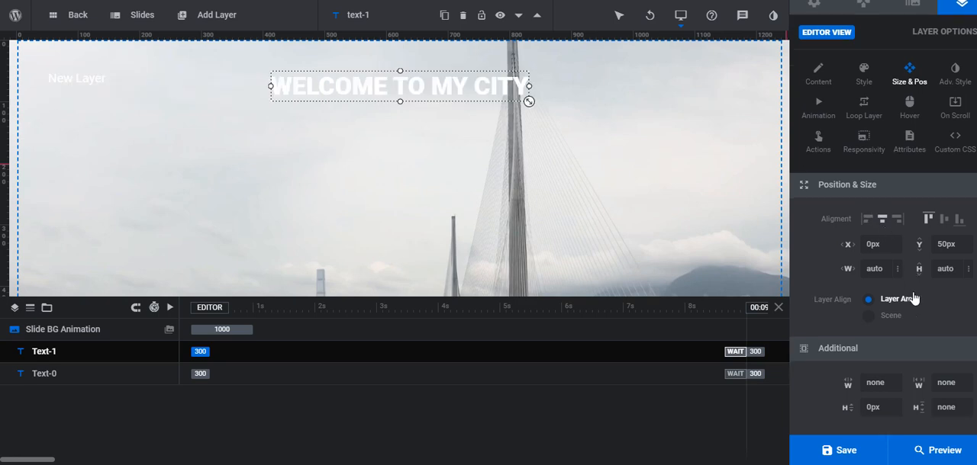
{"action": "left_click", "coordinate": [943, 220]}
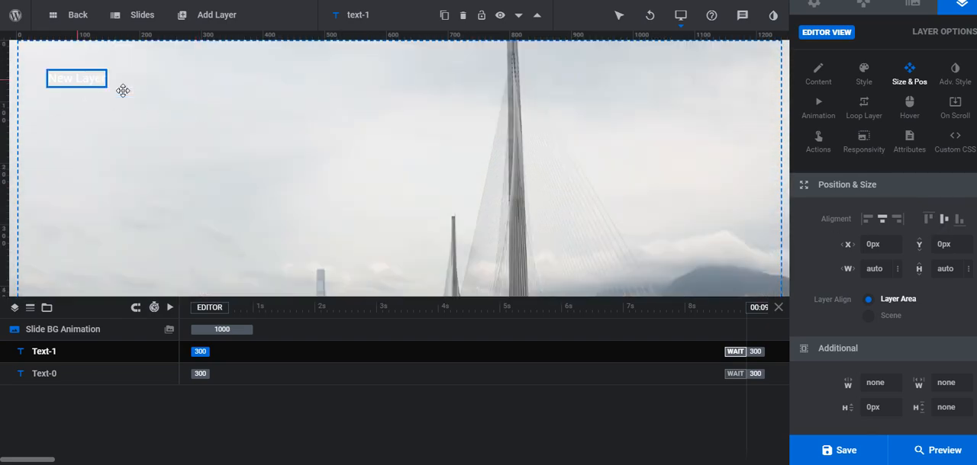
Delete the leftover "New Layer" text layer and move the headline to the upper-left part of the slide
{"action": "left_click", "coordinate": [77, 80]}
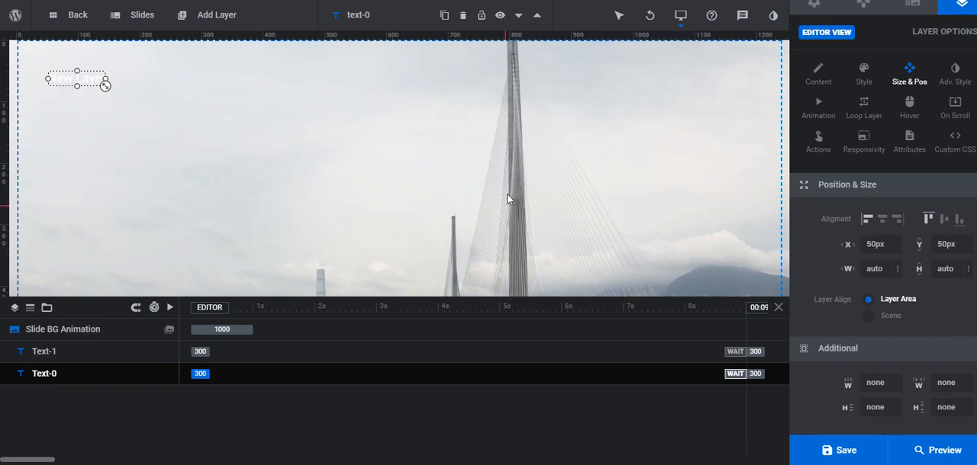
{"action": "key", "text": "Delete"}
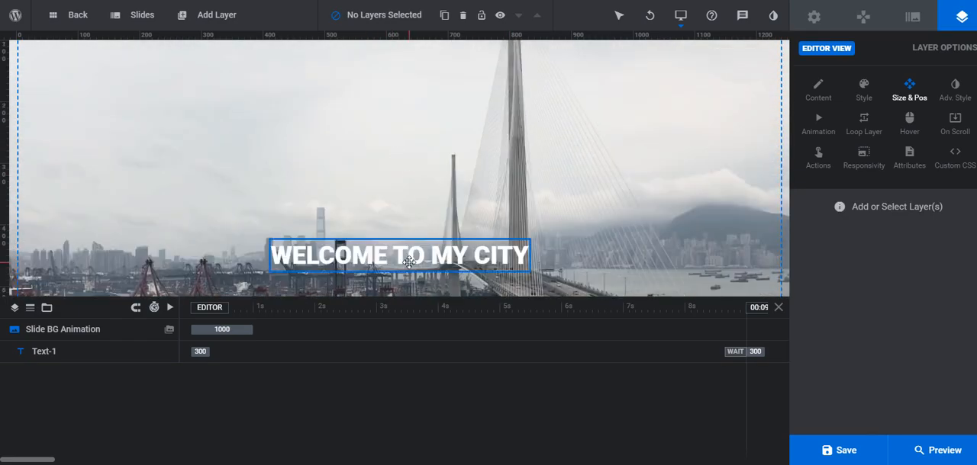
{"action": "left_click", "coordinate": [406, 105]}
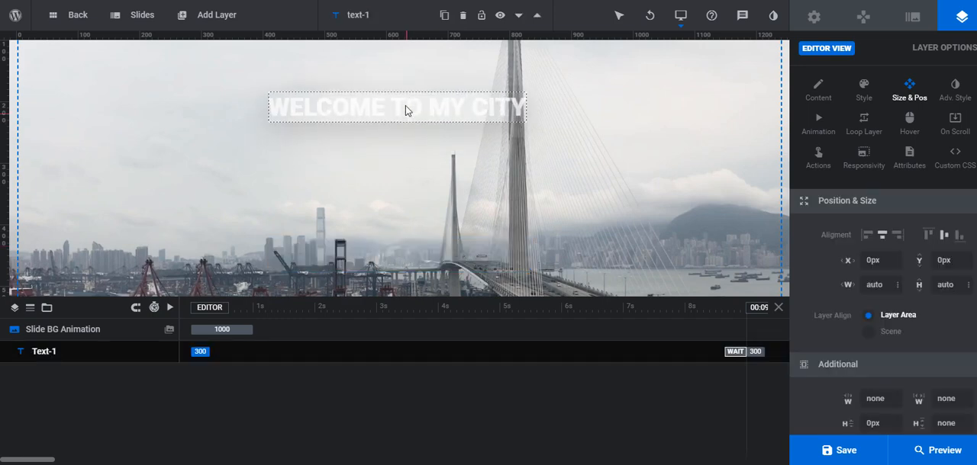
{"action": "left_click_drag", "start_coordinate": [424, 162], "coordinate": [229, 126]}
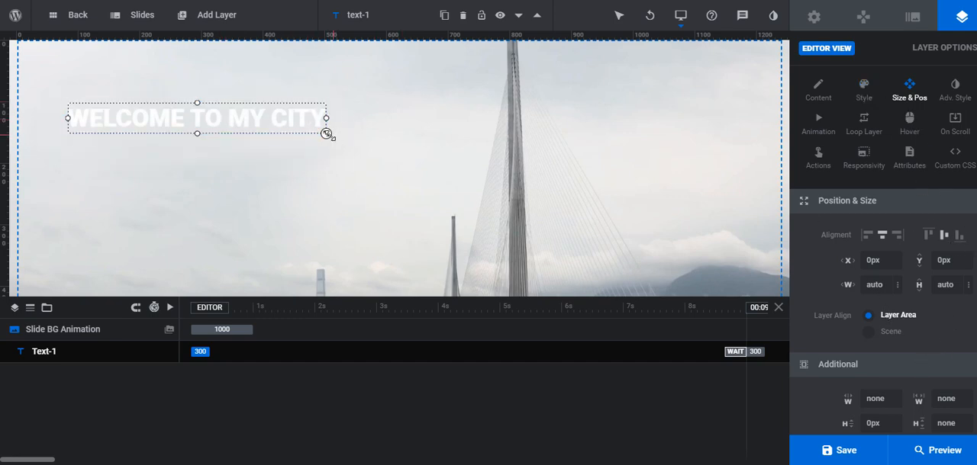
Enlarge the headline to a font size of about 65px and reposition it within the slide's upper-left area
{"action": "left_click", "coordinate": [325, 133]}
{"action": "mouse_move", "coordinate": [369, 176]}
{"action": "left_mouse_down"}
{"action": "mouse_move", "coordinate": [362, 160]}
{"action": "mouse_move", "coordinate": [375, 163]}
{"action": "left_mouse_up"}
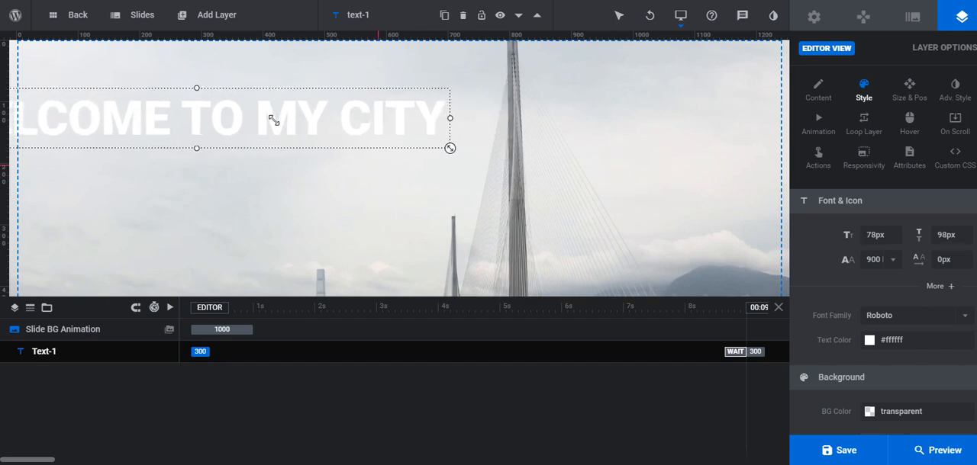
{"action": "left_click_drag", "start_coordinate": [273, 120], "coordinate": [399, 133]}
{"action": "left_click_drag", "start_coordinate": [399, 133], "coordinate": [358, 135]}
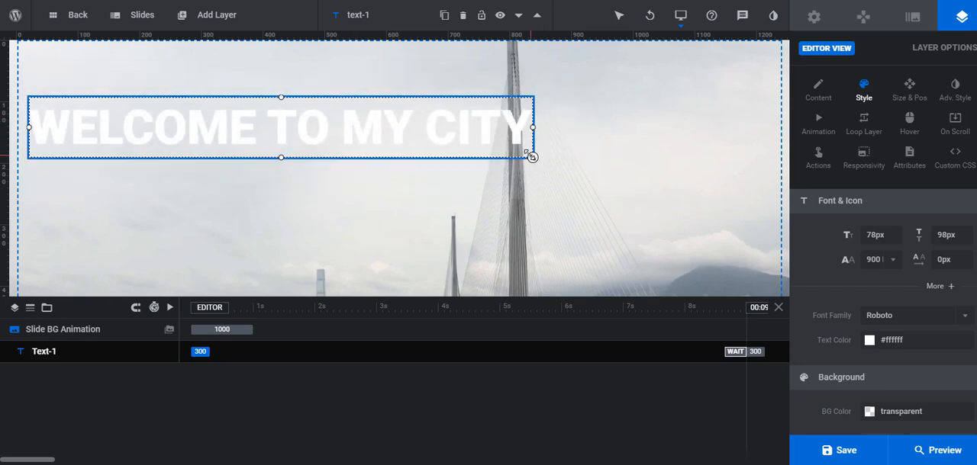
{"action": "left_click_drag", "start_coordinate": [496, 151], "coordinate": [446, 144]}
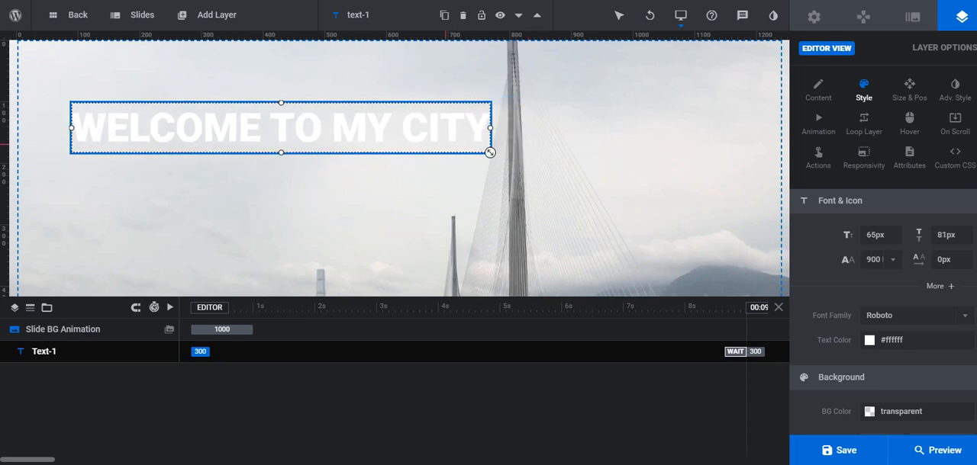
Set the headline's text color to the preset blue #007aff and shift the layer slightly left and down
{"action": "left_click", "coordinate": [885, 343]}
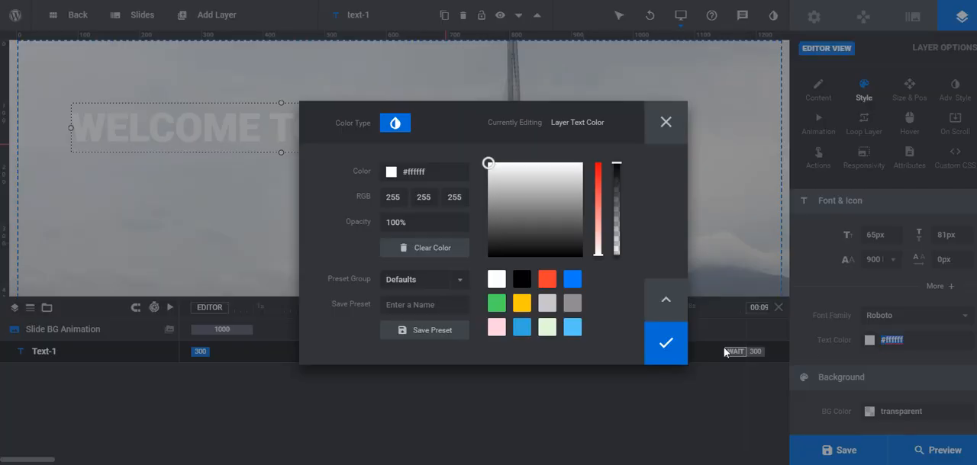
{"action": "left_click", "coordinate": [573, 281]}
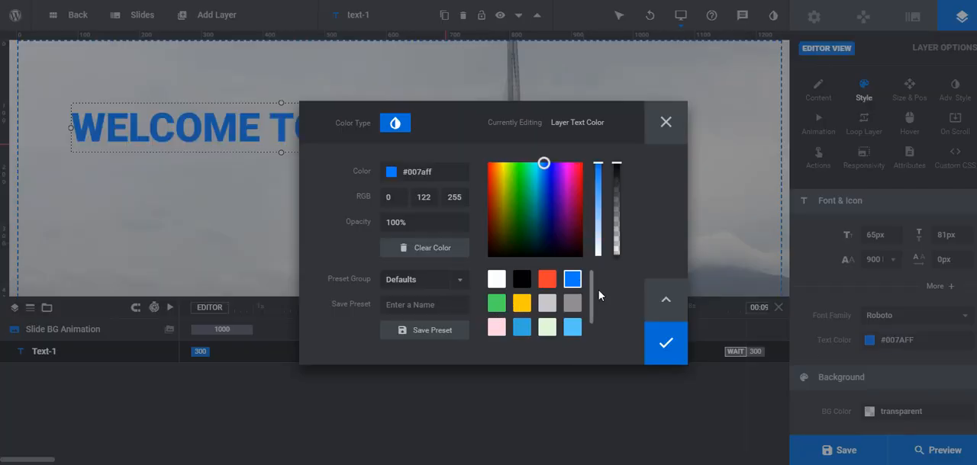
{"action": "left_click", "coordinate": [673, 357]}
{"action": "left_click_drag", "start_coordinate": [314, 125], "coordinate": [294, 136]}
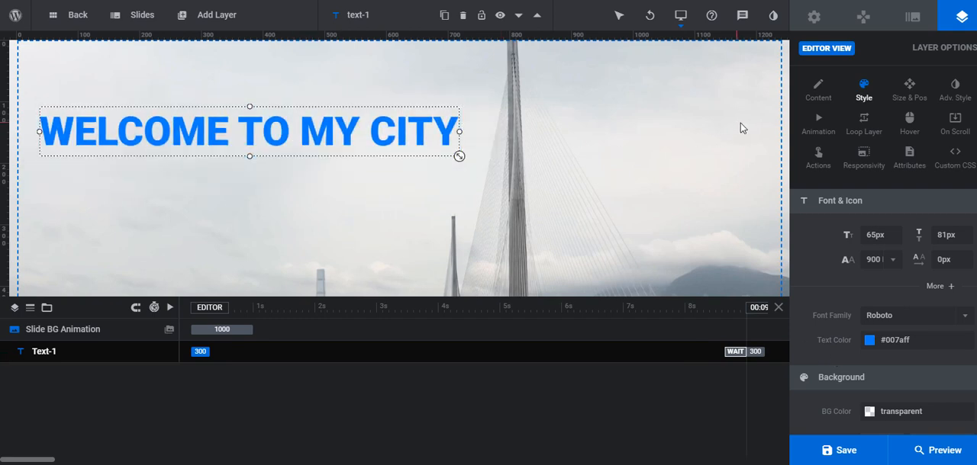
Apply the Letters Fly In From Top letter transition as the headline's IN animation, after trying Letters Fly In From Right
{"action": "left_click", "coordinate": [819, 129]}
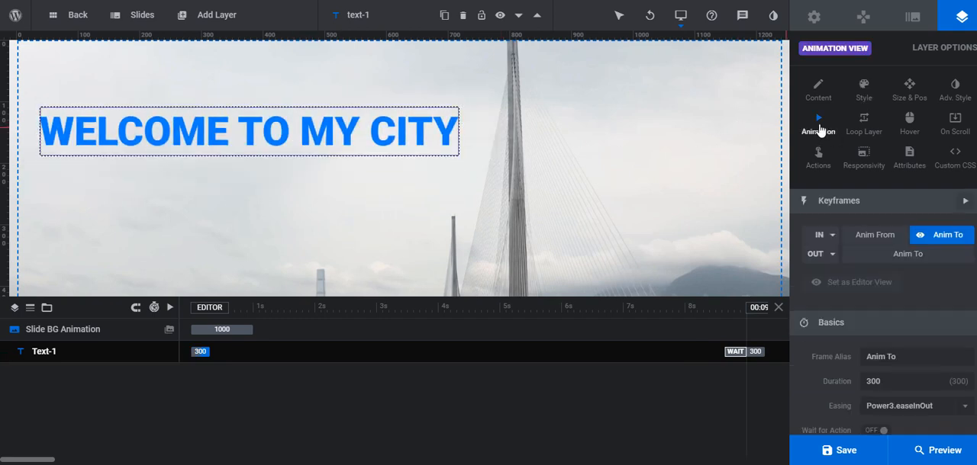
{"action": "left_click", "coordinate": [821, 235]}
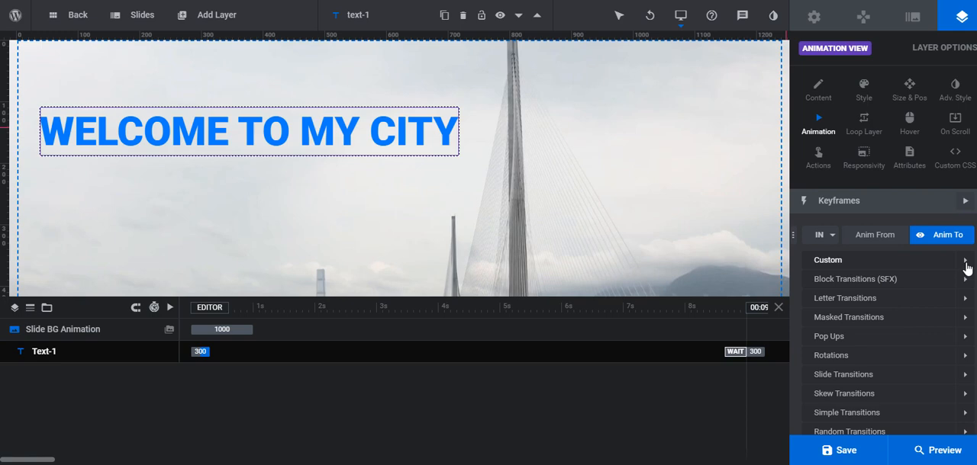
{"action": "left_click", "coordinate": [964, 300]}
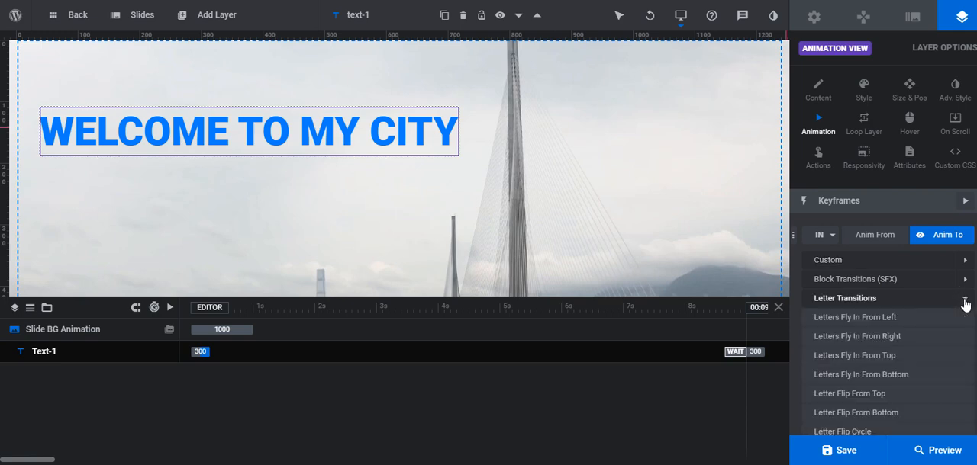
{"action": "left_click", "coordinate": [925, 340]}
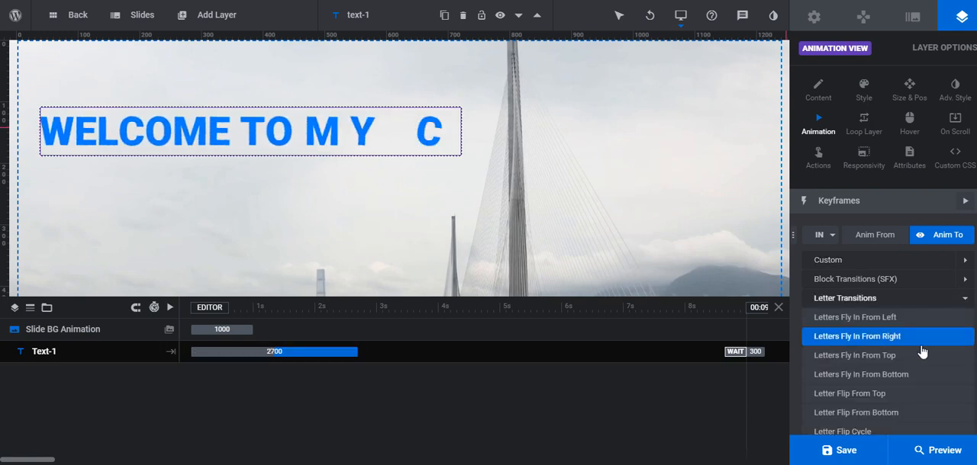
{"action": "left_click", "coordinate": [922, 356]}
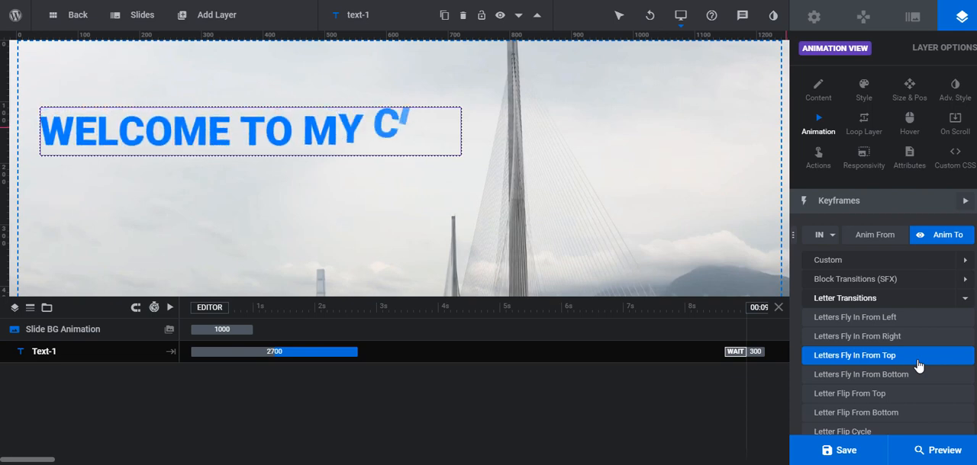
{"action": "left_click", "coordinate": [918, 365]}
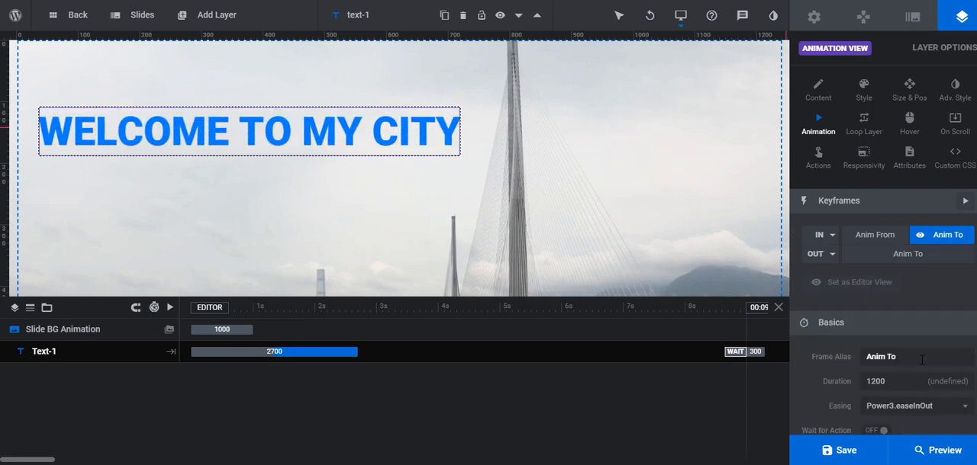
Review the basic and advanced settings of the headline's Anim To keyframe and save the slider
{"action": "scroll", "coordinate": [916, 374], "scroll_direction": "down", "scroll_amount": 5}
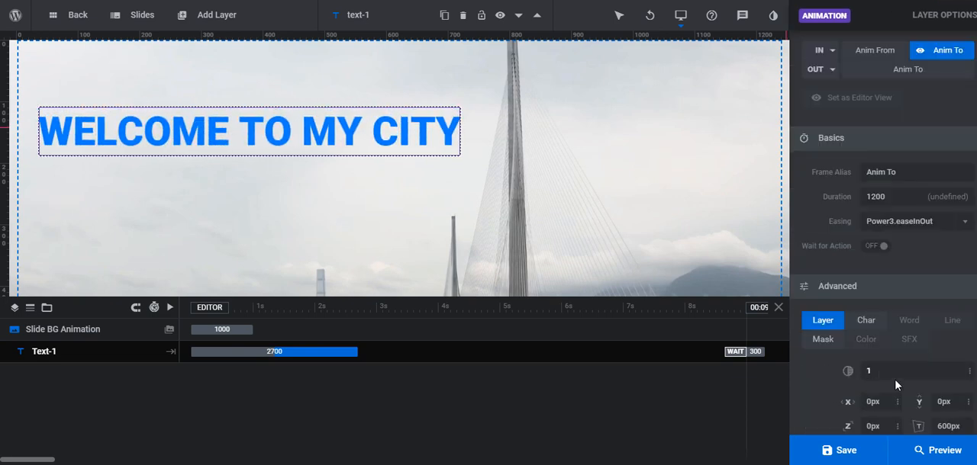
{"action": "scroll", "coordinate": [897, 380], "scroll_direction": "up", "scroll_amount": 3}
{"action": "scroll", "coordinate": [896, 380], "scroll_direction": "down", "scroll_amount": 4}
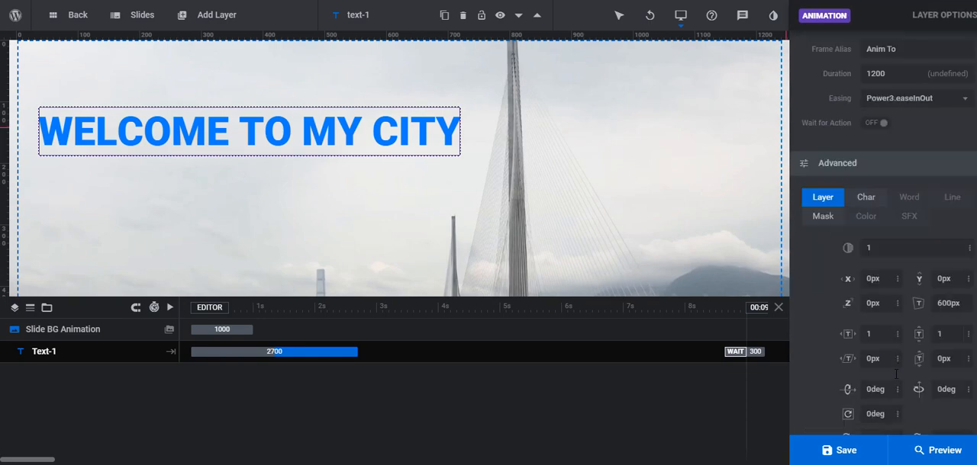
{"action": "left_click", "coordinate": [844, 451]}
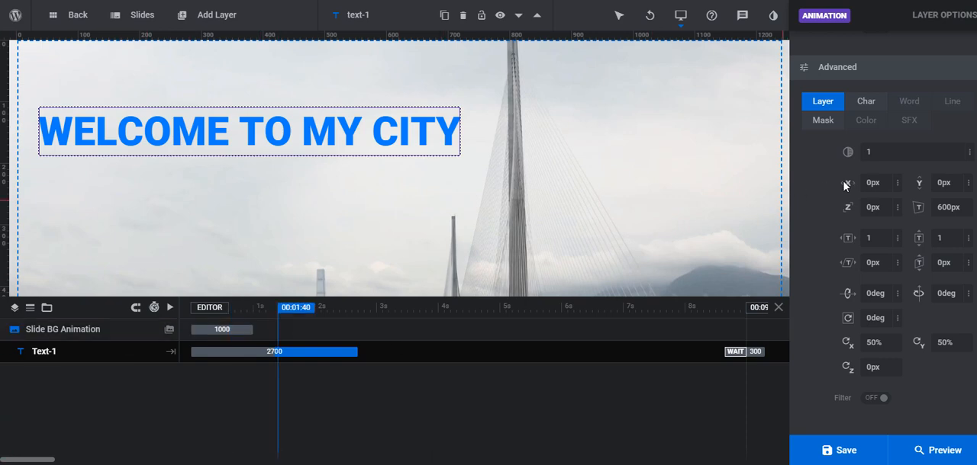
{"action": "scroll", "coordinate": [874, 180], "scroll_direction": "up", "scroll_amount": 6}
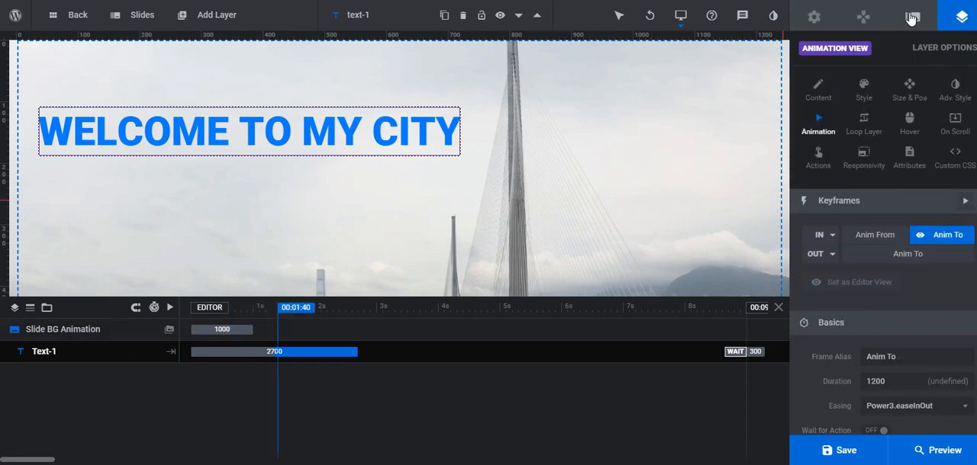
Set the slide's Grayscale scroll effect to Enabled - Scroll Based
{"action": "left_click", "coordinate": [911, 17]}
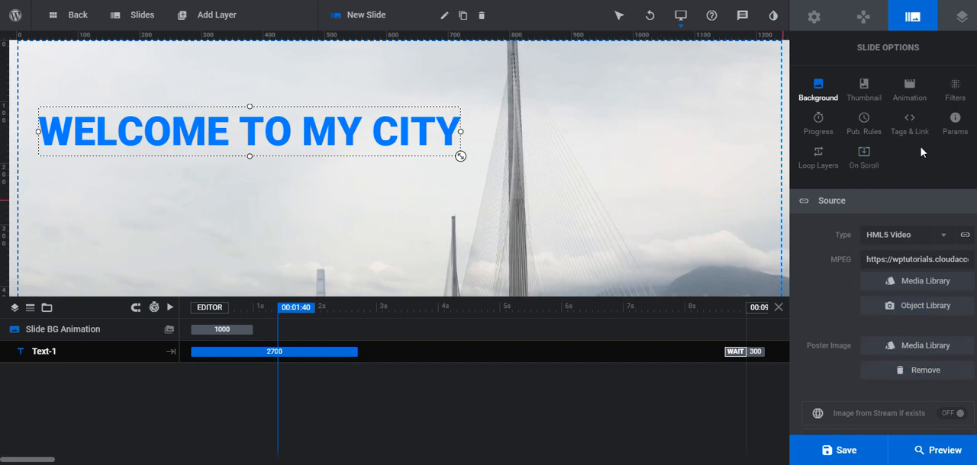
{"action": "left_click", "coordinate": [866, 157]}
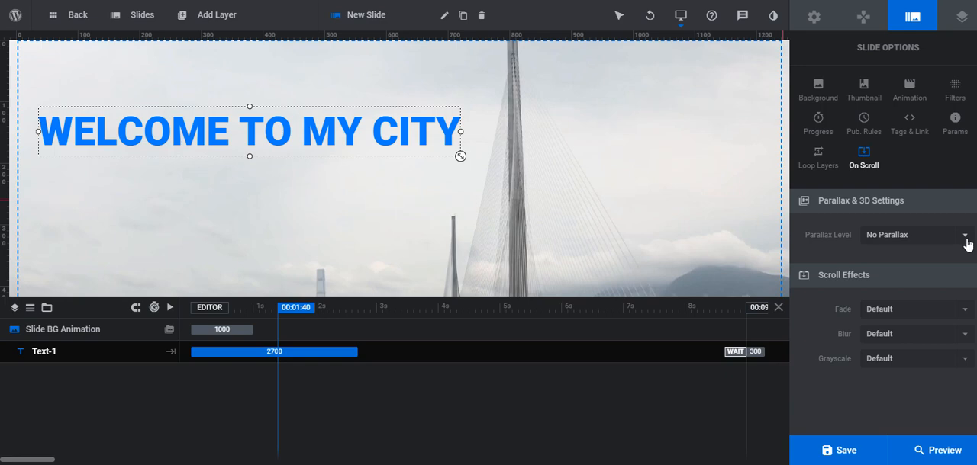
{"action": "scroll", "coordinate": [489, 145], "scroll_direction": "down", "scroll_amount": 1}
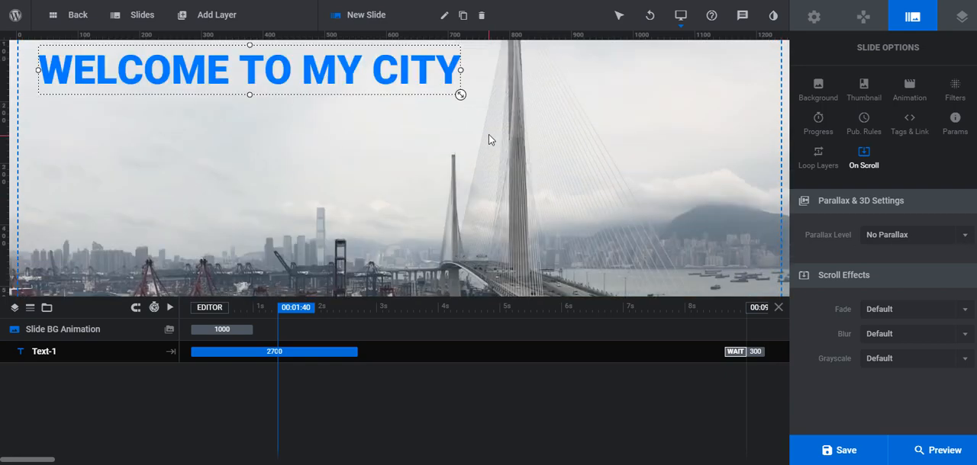
{"action": "scroll", "coordinate": [489, 138], "scroll_direction": "up", "scroll_amount": 1}
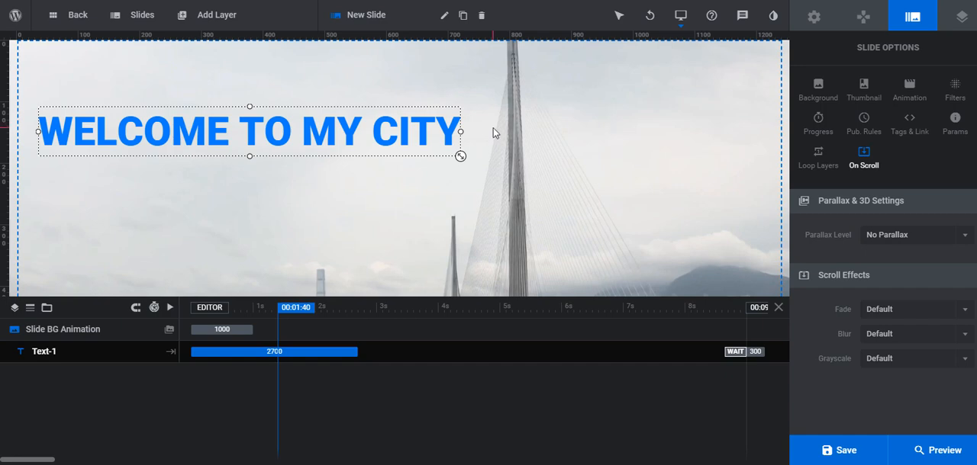
{"action": "left_click", "coordinate": [239, 137]}
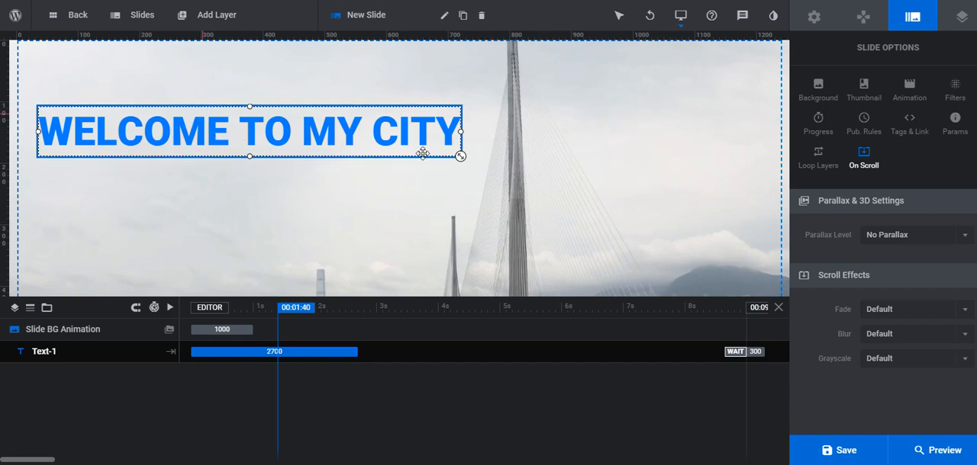
{"action": "left_click", "coordinate": [624, 216]}
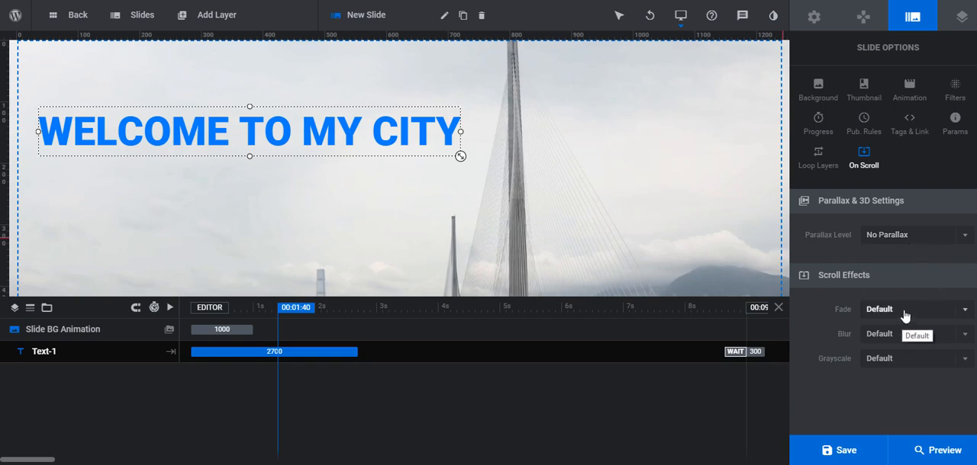
{"action": "left_click", "coordinate": [915, 362]}
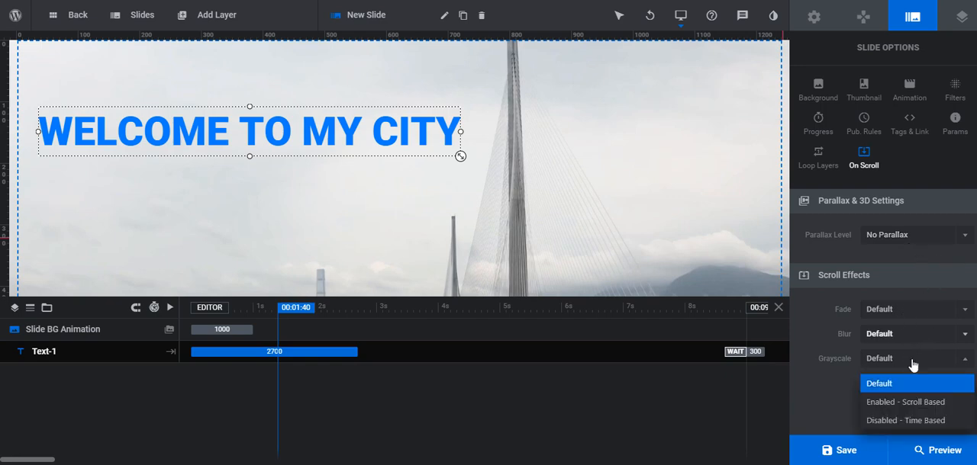
{"action": "left_click", "coordinate": [901, 403]}
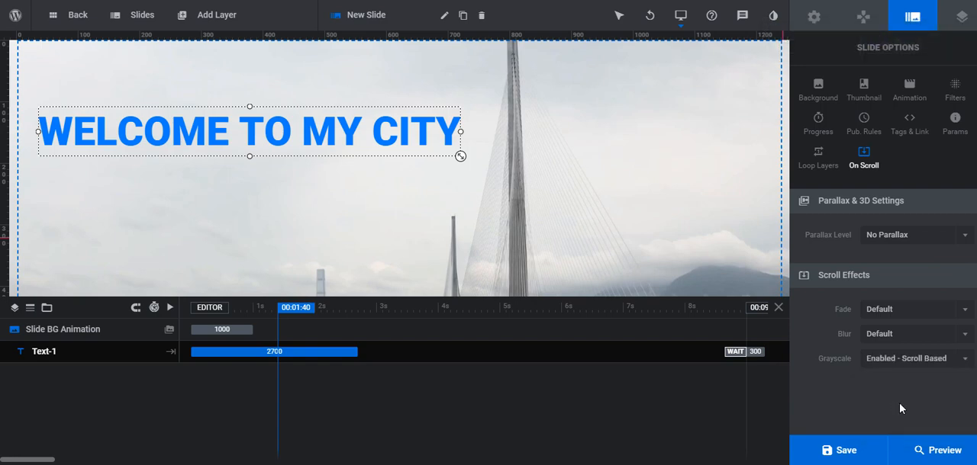
Save the slider, reload the published page and scroll past the slider to check the grayscale effect and headline
{"action": "left_click", "coordinate": [846, 452]}
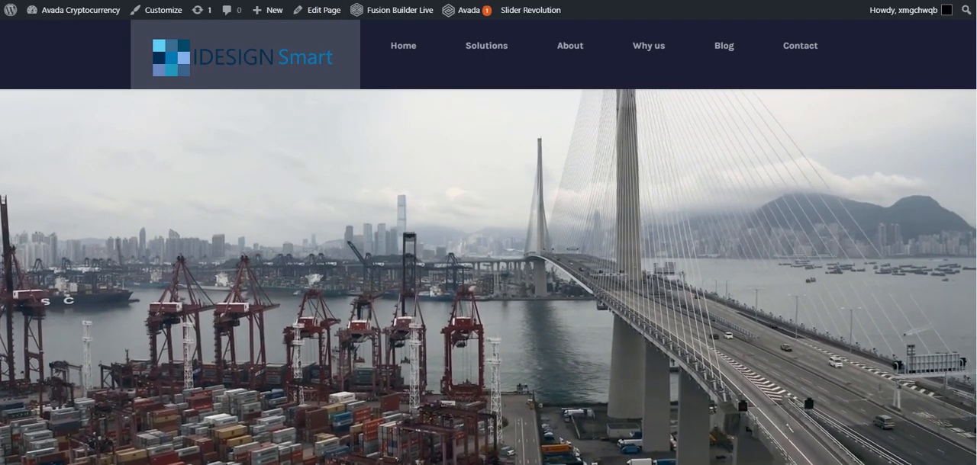
{"action": "key", "text": "F5"}
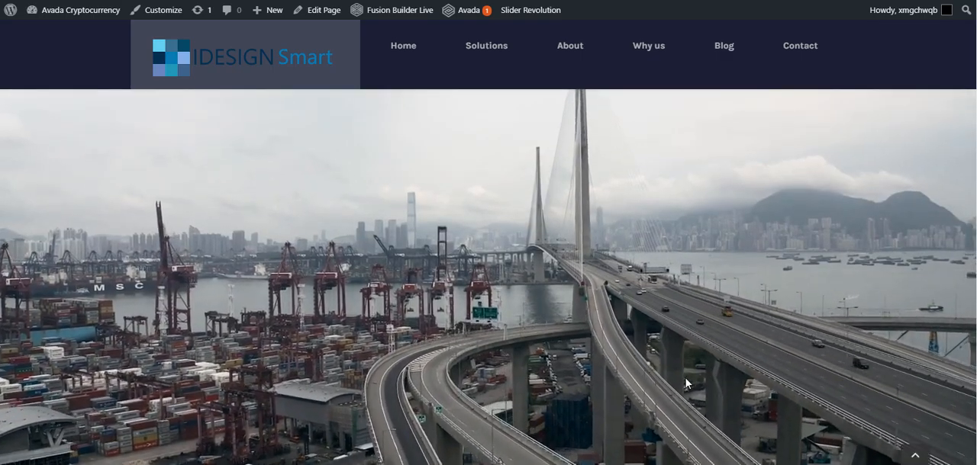
{"action": "scroll", "coordinate": [685, 384], "scroll_direction": "down", "scroll_amount": 5}
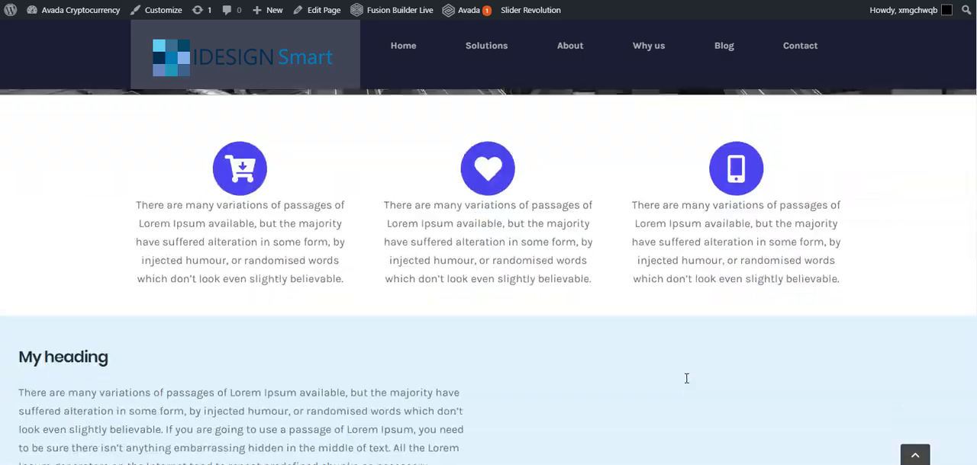
{"action": "scroll", "coordinate": [686, 378], "scroll_direction": "up", "scroll_amount": 5}
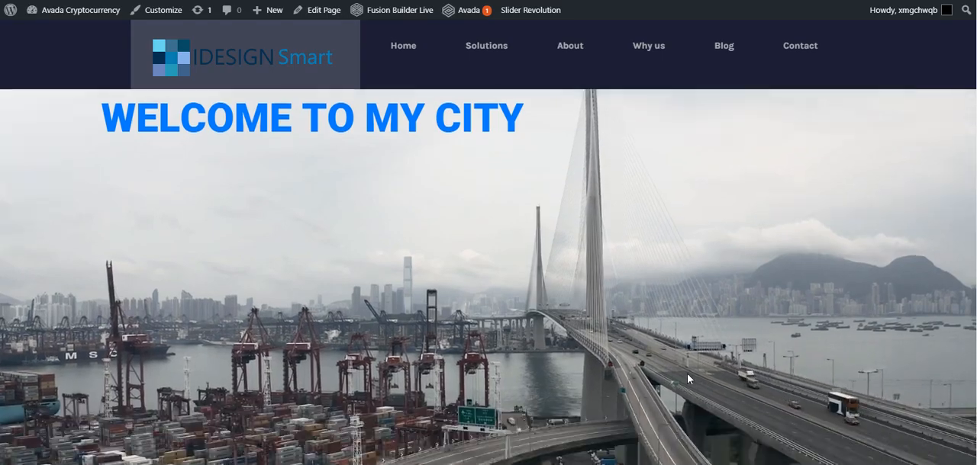
{"action": "scroll", "coordinate": [687, 379], "scroll_direction": "down", "scroll_amount": 5}
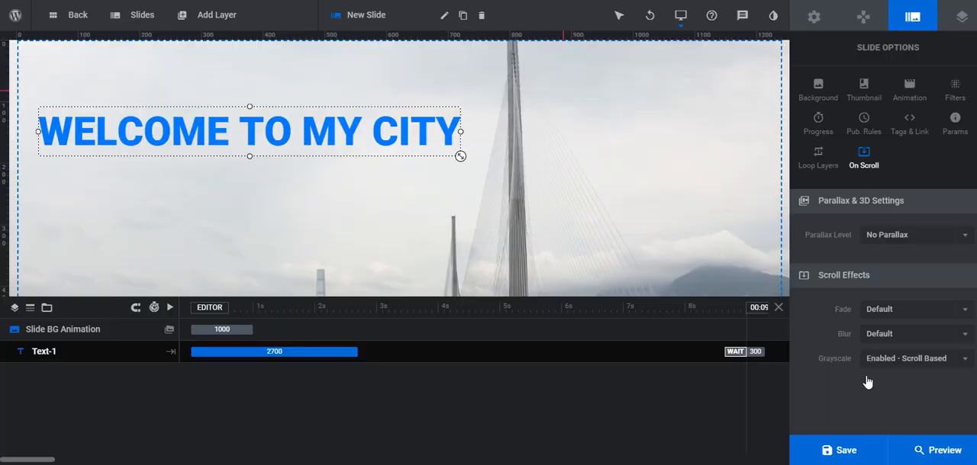
Set the slide's Blur and Fade scroll effects to Enabled - Scroll Based and save the slider
{"action": "left_click", "coordinate": [965, 338]}
{"action": "left_click", "coordinate": [942, 378]}
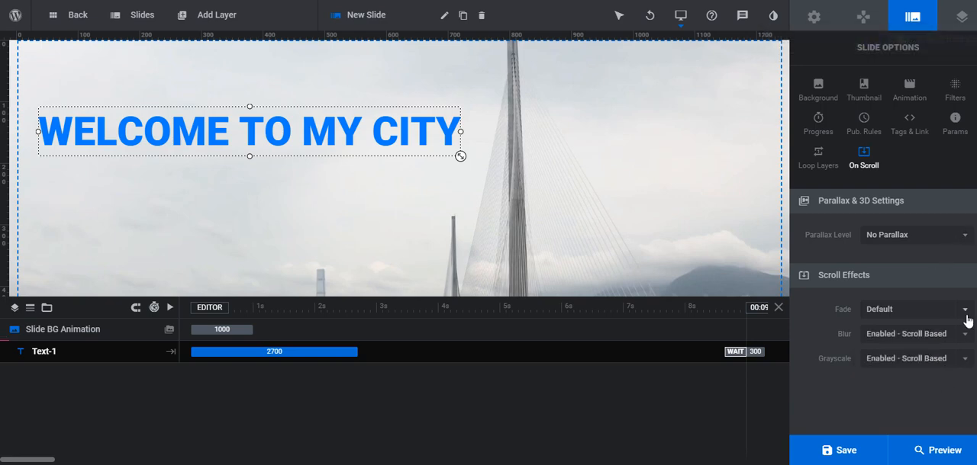
{"action": "left_click", "coordinate": [966, 312]}
{"action": "left_click", "coordinate": [943, 354]}
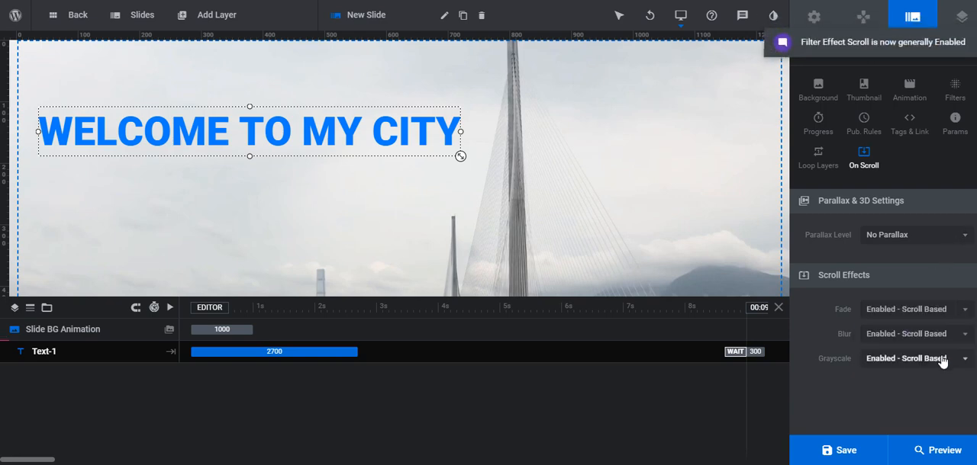
{"action": "left_click", "coordinate": [853, 455]}
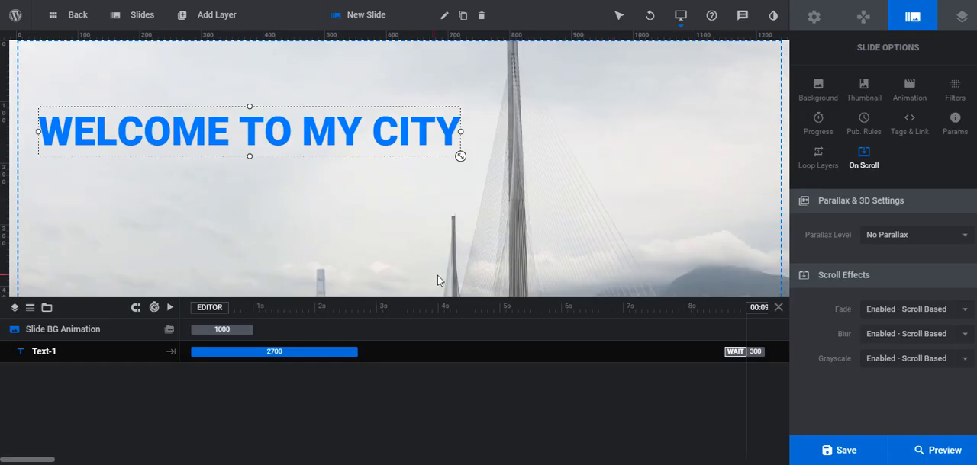
Move the headline down to the middle area of the slide, to an offset of about X 47px and Y 125px
{"action": "scroll", "coordinate": [437, 275], "scroll_direction": "down", "scroll_amount": 3}
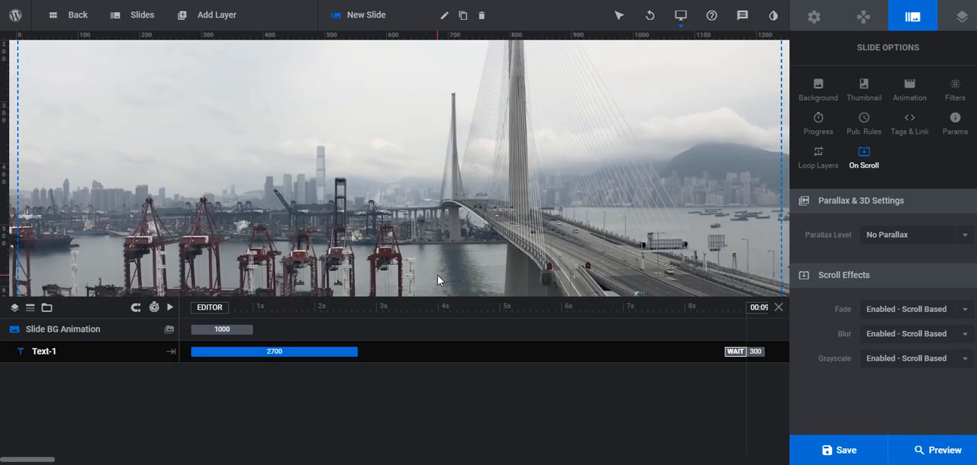
{"action": "scroll", "coordinate": [438, 276], "scroll_direction": "up", "scroll_amount": 2}
{"action": "left_click_drag", "start_coordinate": [315, 68], "coordinate": [524, 251]}
{"action": "scroll", "coordinate": [529, 178], "scroll_direction": "down", "scroll_amount": 2}
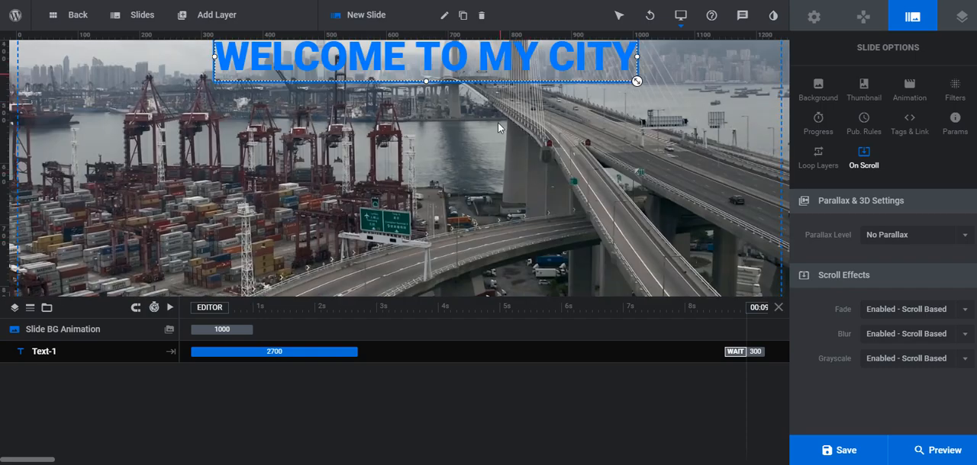
{"action": "left_click_drag", "start_coordinate": [505, 65], "coordinate": [508, 152]}
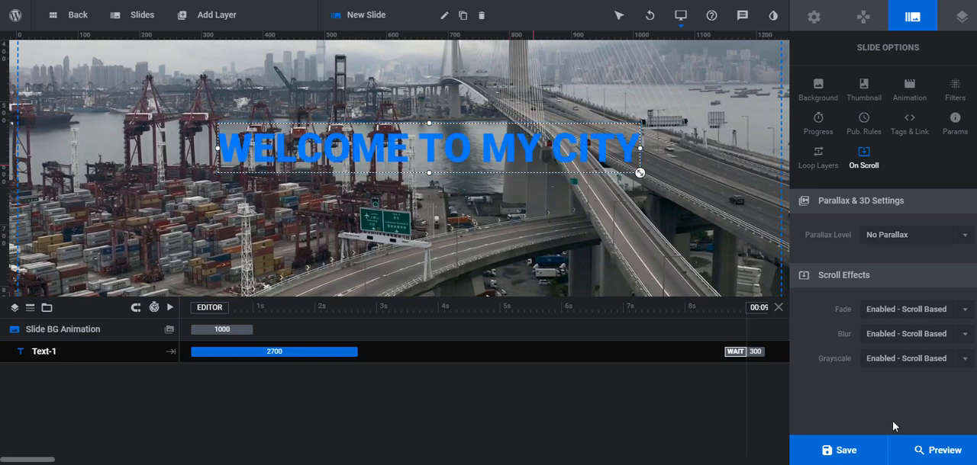
Retype the headline's last letter as a capital Y to read "WELCOME TO MY CITY" and center the layer horizontally in the layer area
{"action": "left_click", "coordinate": [906, 93]}
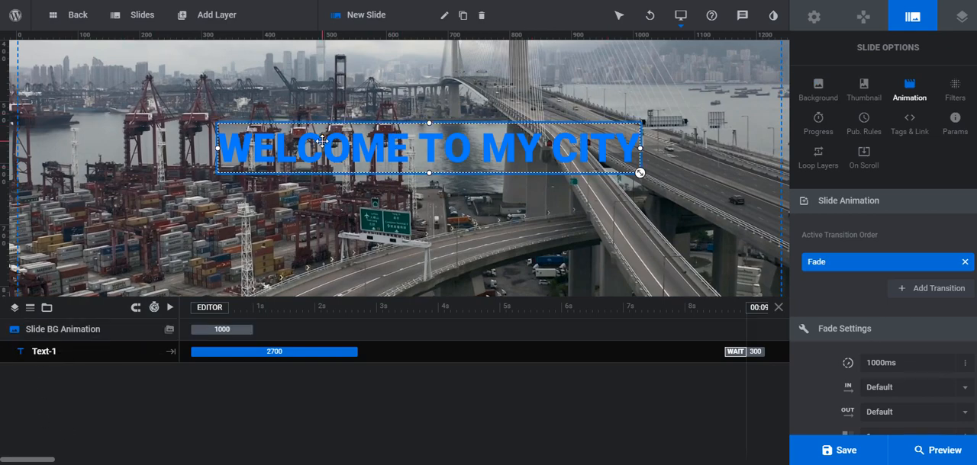
{"action": "left_click", "coordinate": [544, 148]}
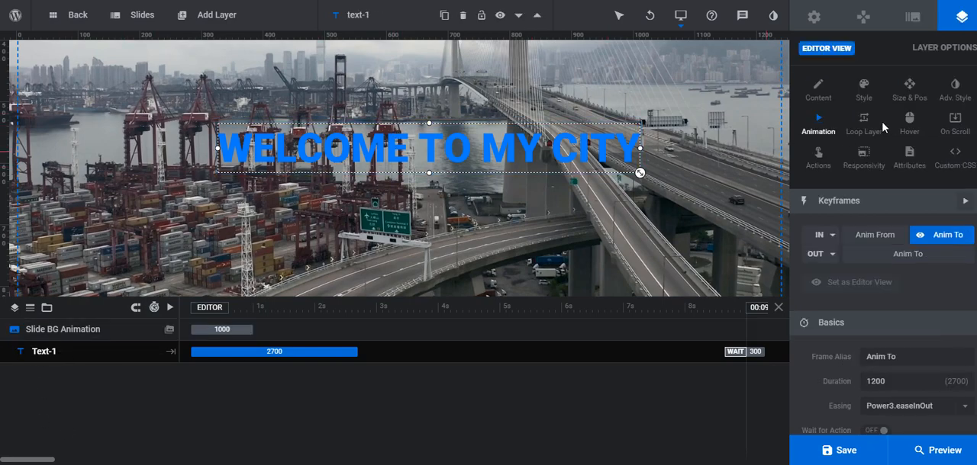
{"action": "left_click", "coordinate": [817, 98]}
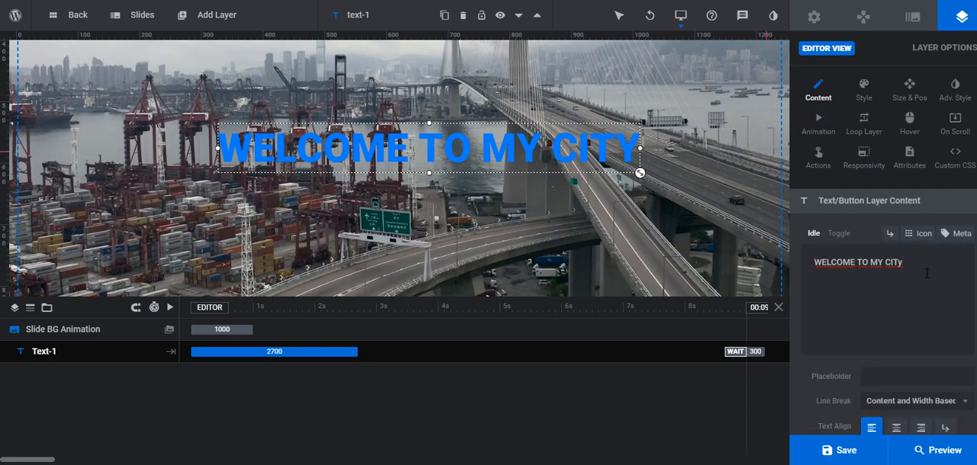
{"action": "key", "text": "BackSpace"}
{"action": "type", "text": "Y"}
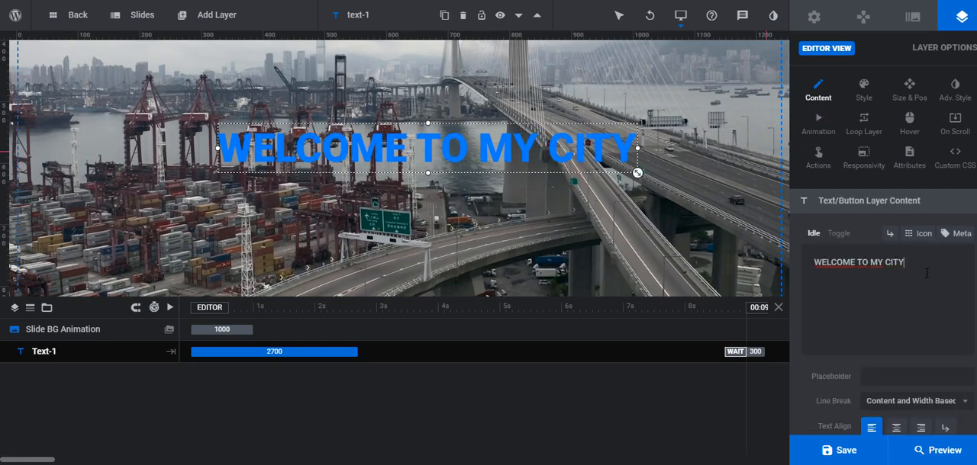
{"action": "left_click", "coordinate": [907, 90]}
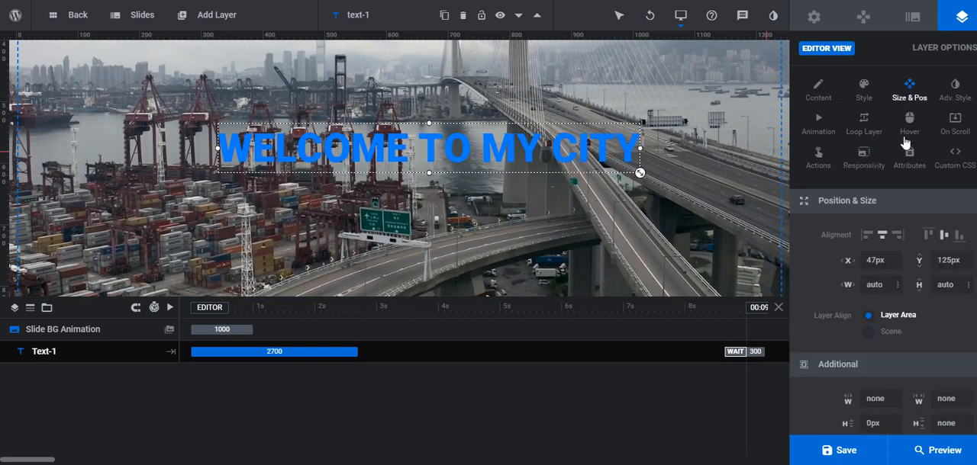
{"action": "left_click", "coordinate": [883, 236]}
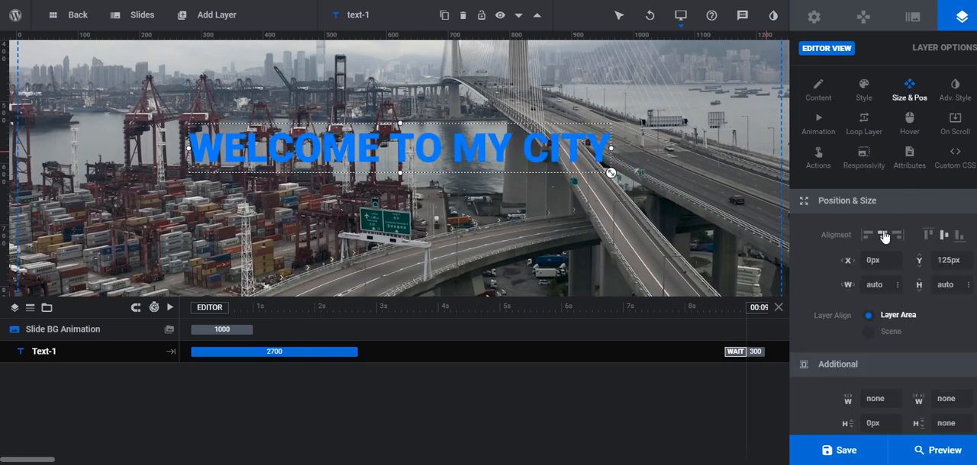
Center the headline vertically in the layer area, save the slider and scroll the published page to check the result
{"action": "left_click", "coordinate": [944, 238]}
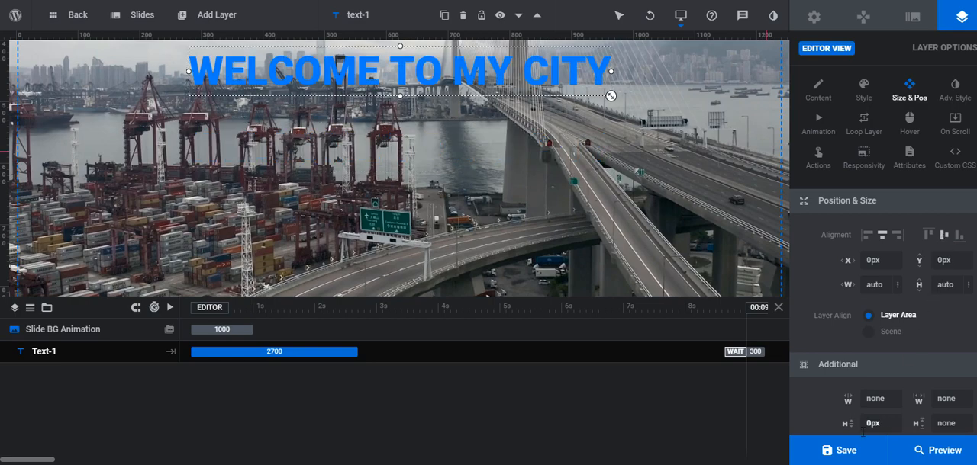
{"action": "left_click", "coordinate": [845, 455]}
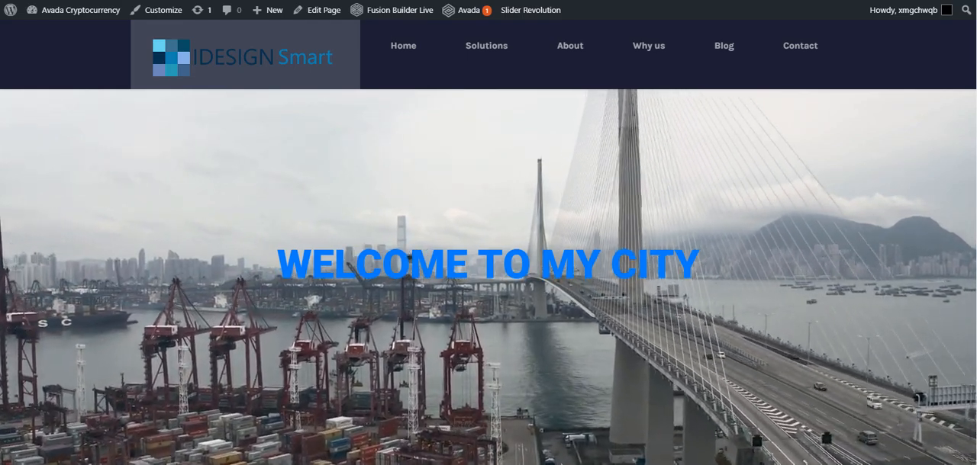
{"action": "scroll", "coordinate": [488, 275], "scroll_direction": "down", "scroll_amount": 3}
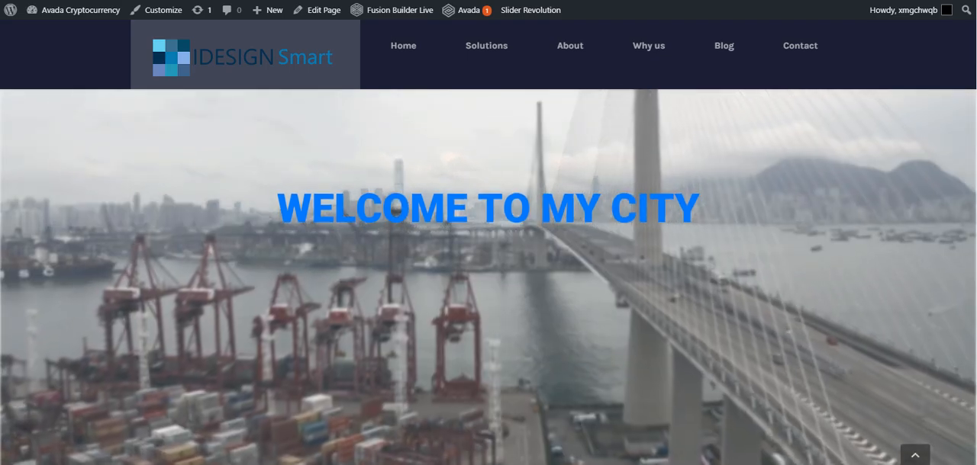
{"action": "scroll", "coordinate": [488, 263], "scroll_direction": "down", "scroll_amount": 3}
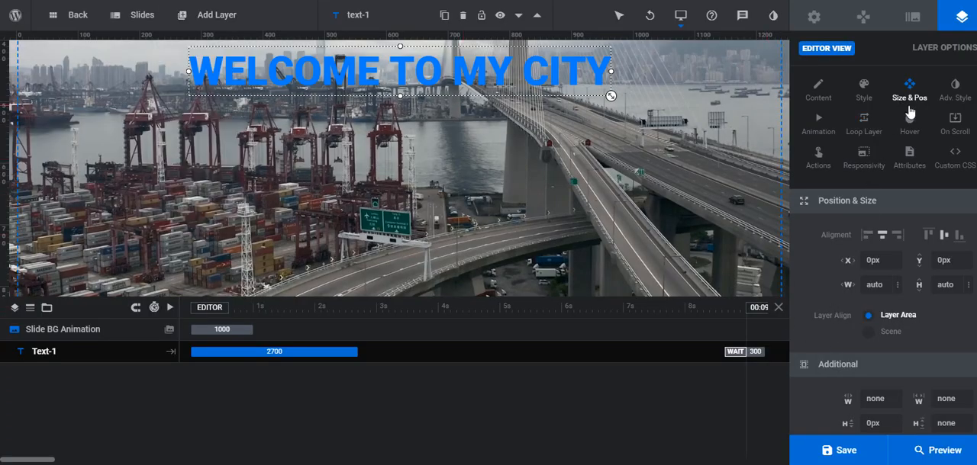
Set the slide's Fade and Grayscale scroll effects to Disabled - Time Based, leaving only Blur scroll-based, and save the slider
{"action": "left_click", "coordinate": [910, 21]}
{"action": "scroll", "coordinate": [907, 316], "scroll_direction": "down", "scroll_amount": 1}
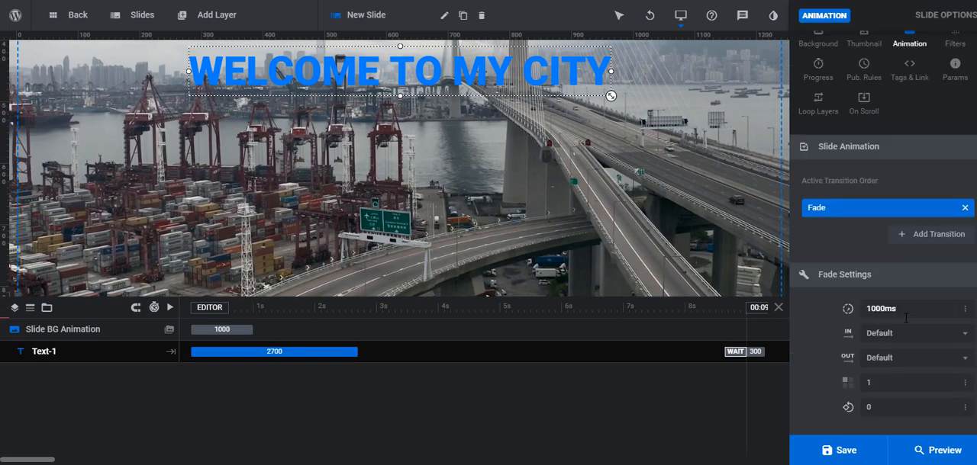
{"action": "scroll", "coordinate": [901, 349], "scroll_direction": "up", "scroll_amount": 1}
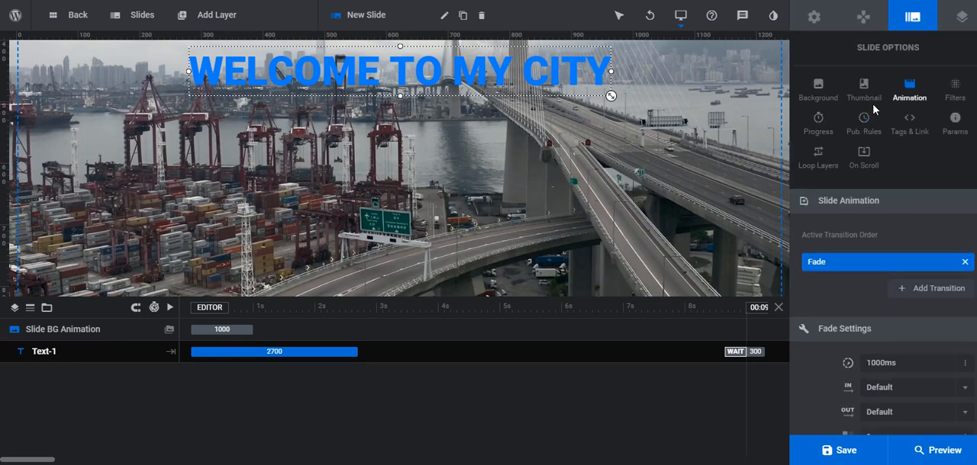
{"action": "left_click", "coordinate": [864, 158]}
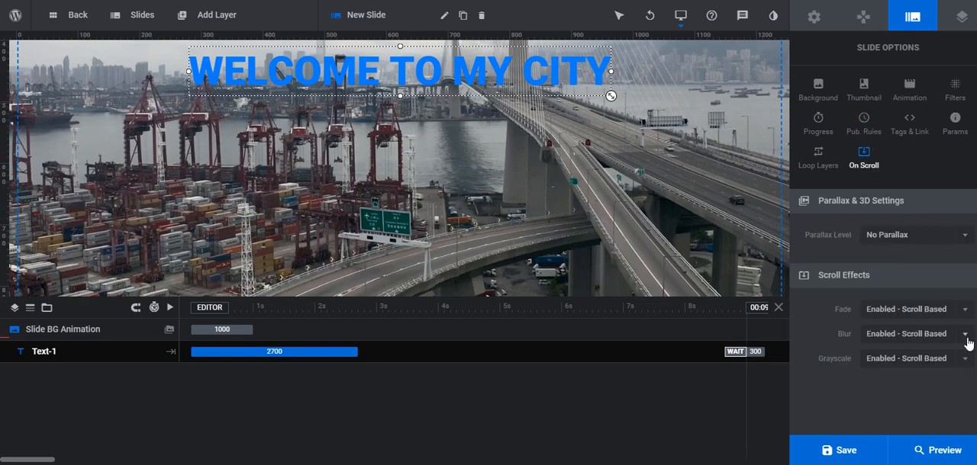
{"action": "left_click", "coordinate": [966, 310]}
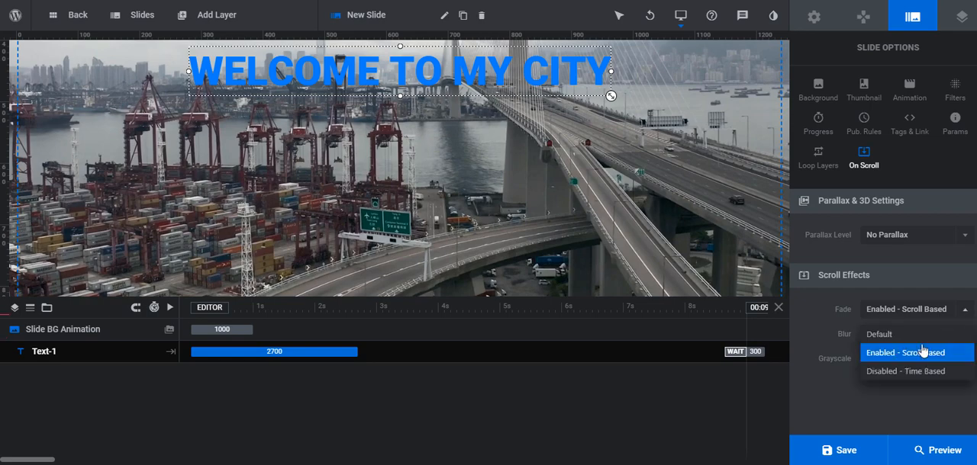
{"action": "left_click", "coordinate": [895, 372]}
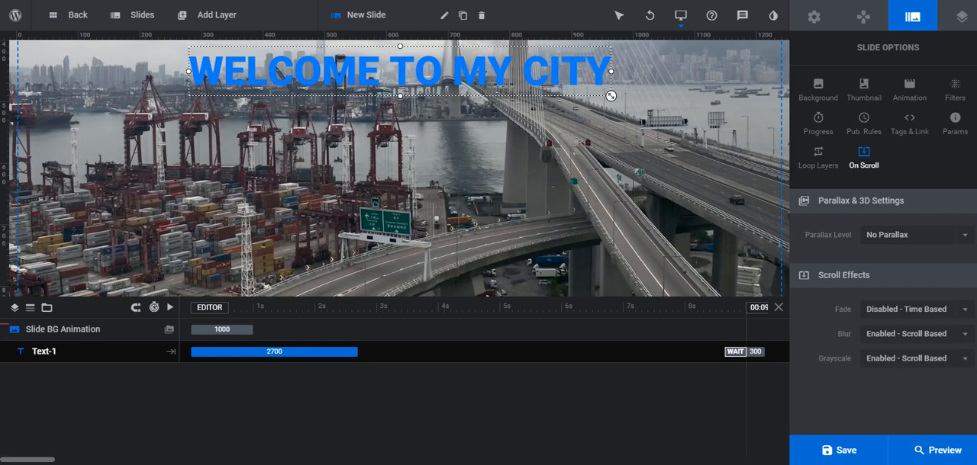
{"action": "left_click", "coordinate": [968, 363]}
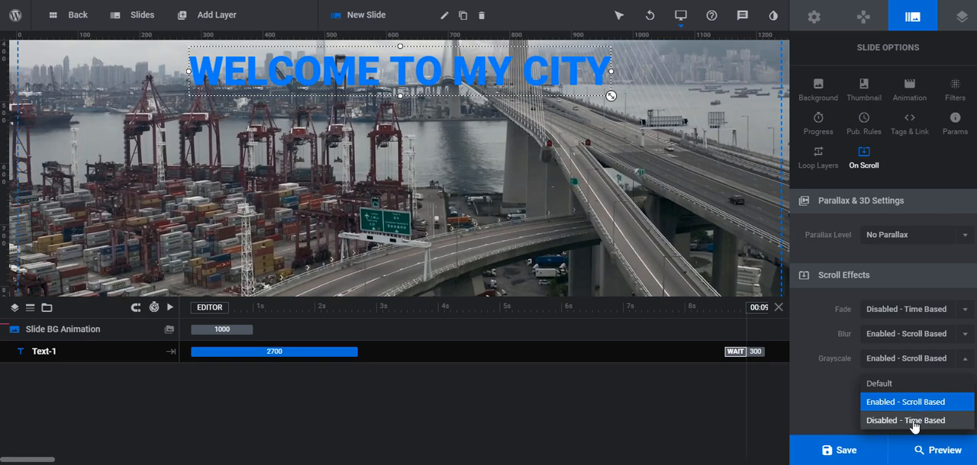
{"action": "left_click", "coordinate": [911, 423]}
{"action": "left_click", "coordinate": [843, 450]}
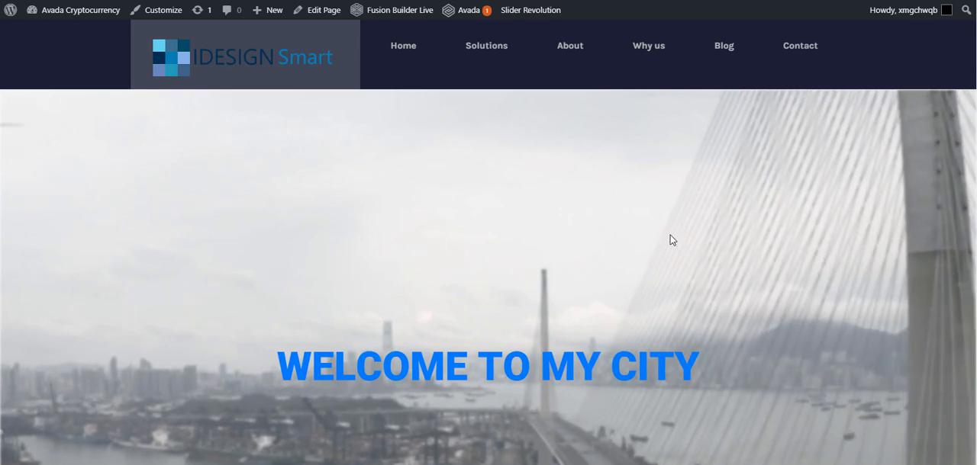
Reload the published page and scroll it to check the blur effect, and look over the slide and headline in the editor
{"action": "key", "text": "F5"}
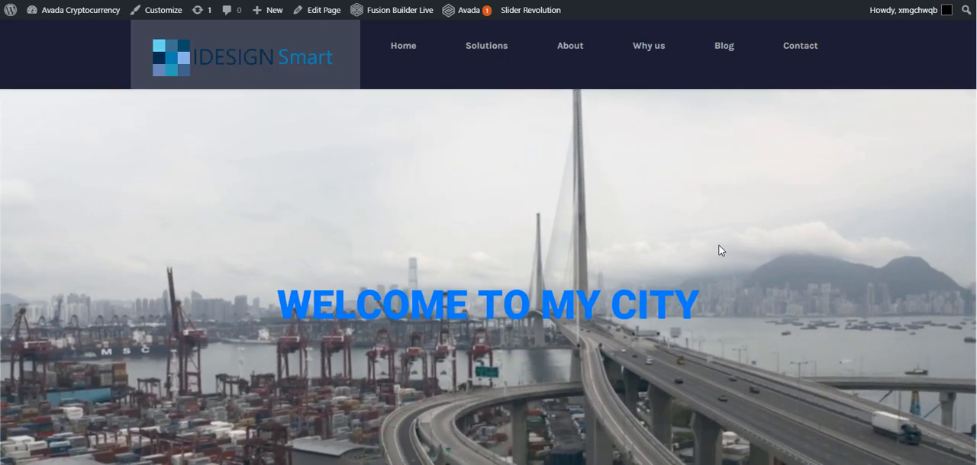
{"action": "scroll", "coordinate": [718, 250], "scroll_direction": "down", "scroll_amount": 5}
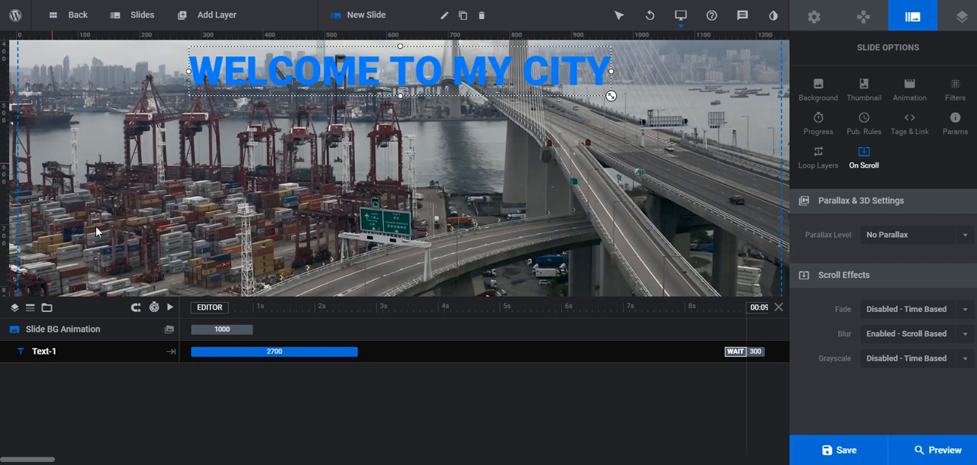
{"action": "scroll", "coordinate": [160, 255], "scroll_direction": "up", "scroll_amount": 5}
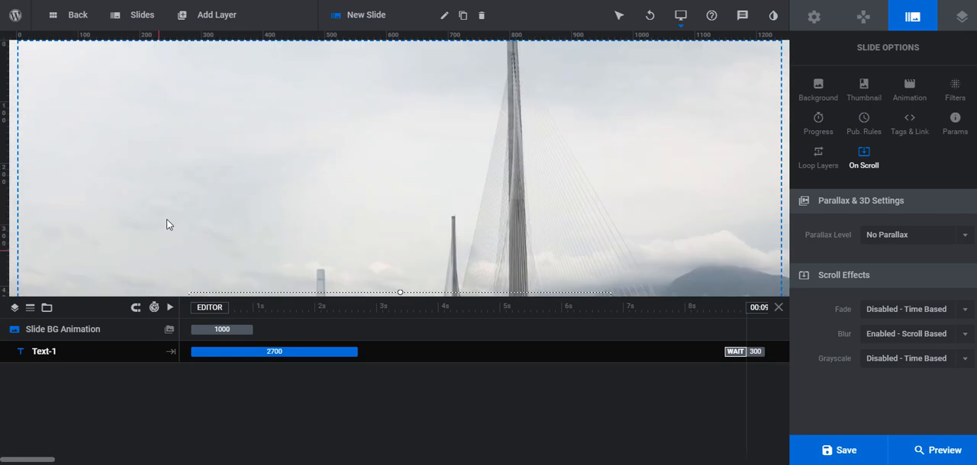
{"action": "scroll", "coordinate": [171, 201], "scroll_direction": "down", "scroll_amount": 3}
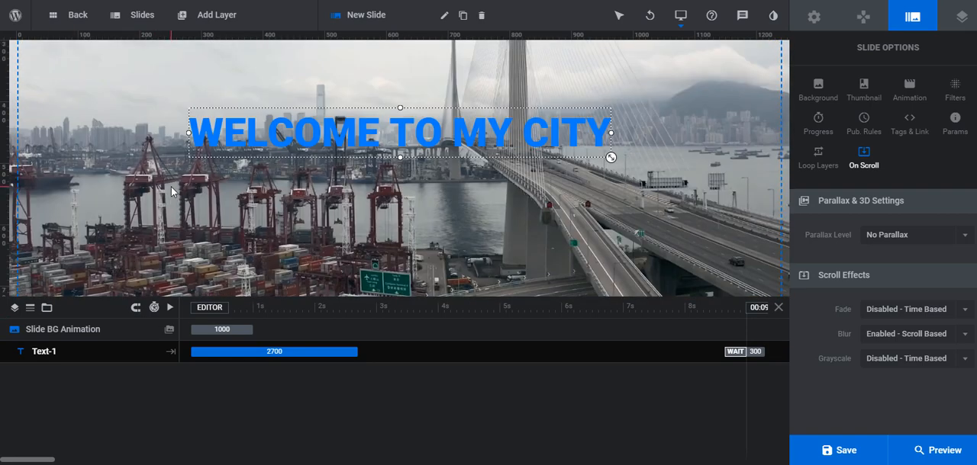